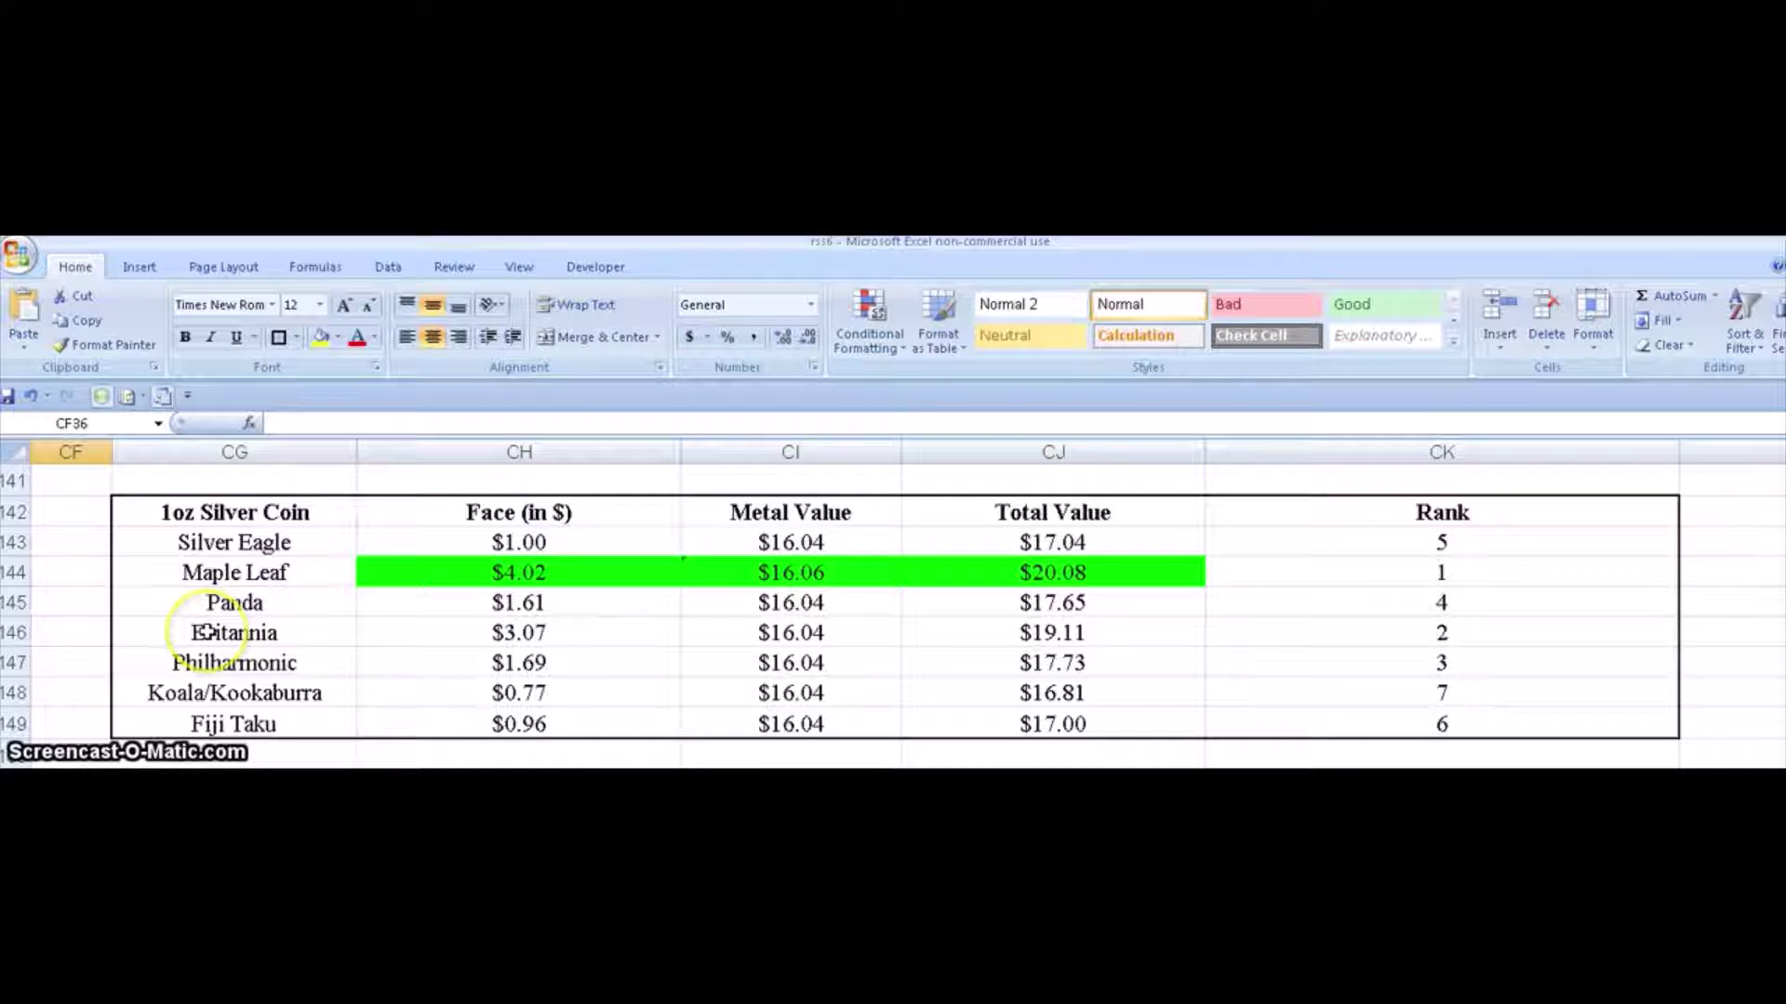
pyautogui.click(237, 666)
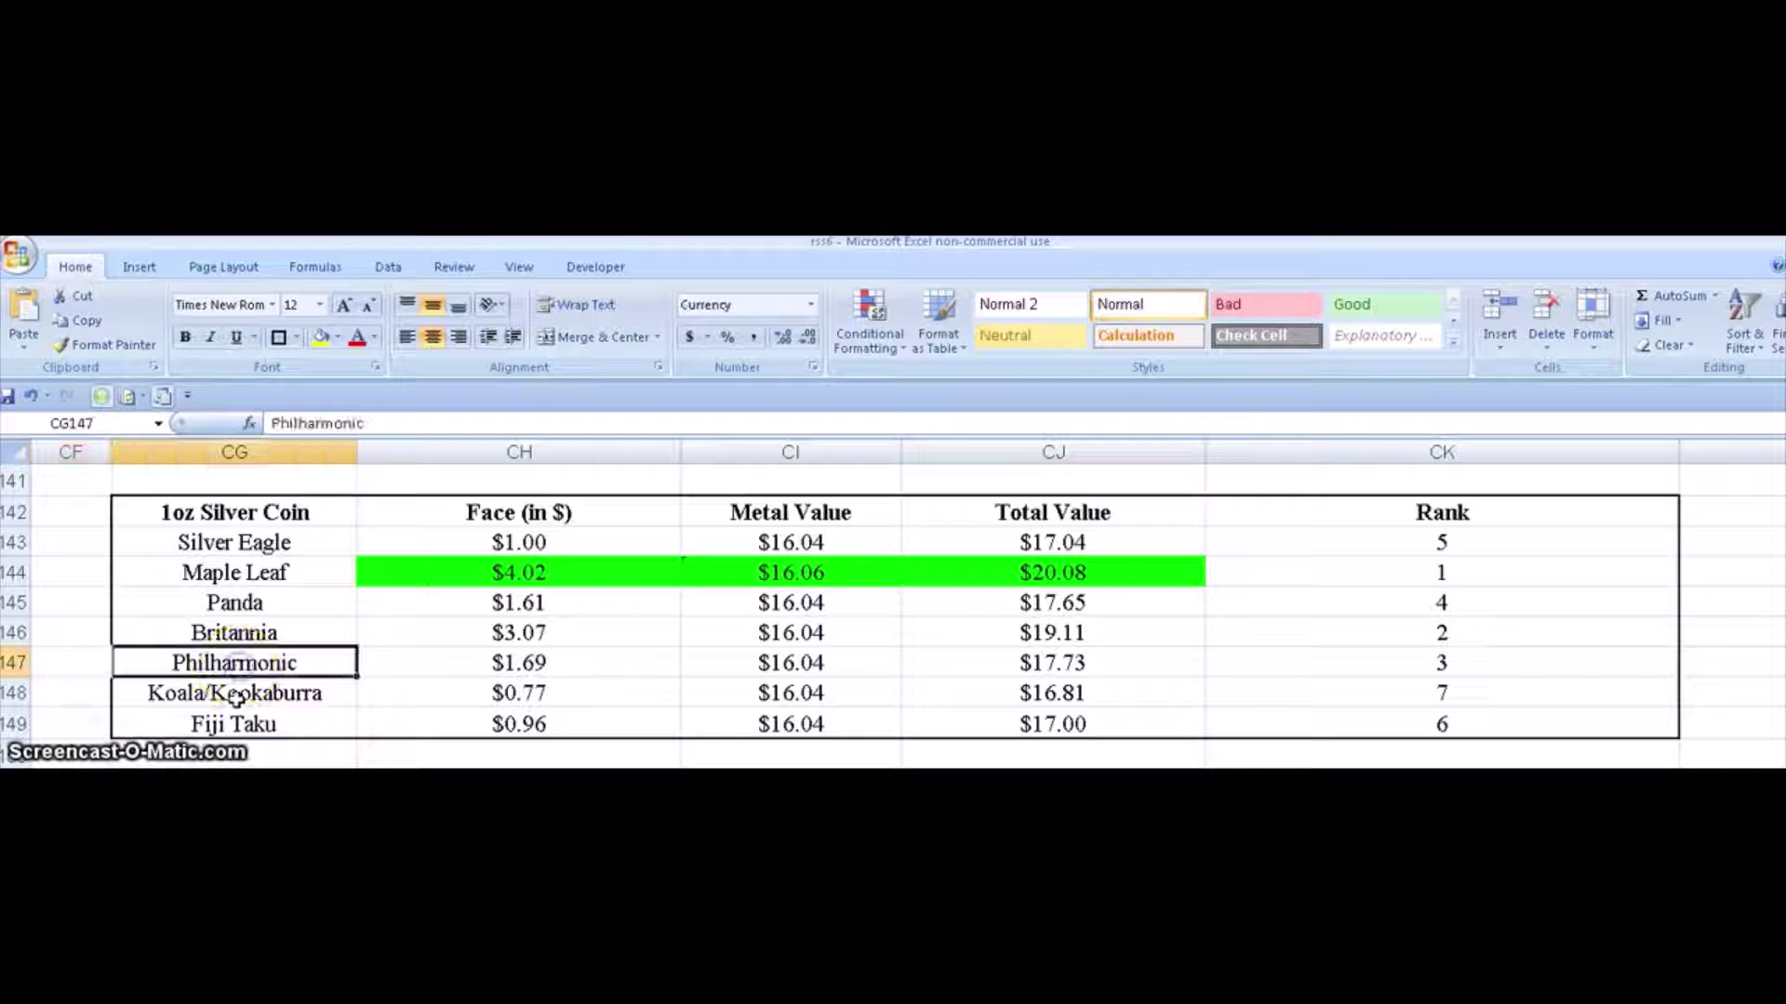
pyautogui.click(236, 696)
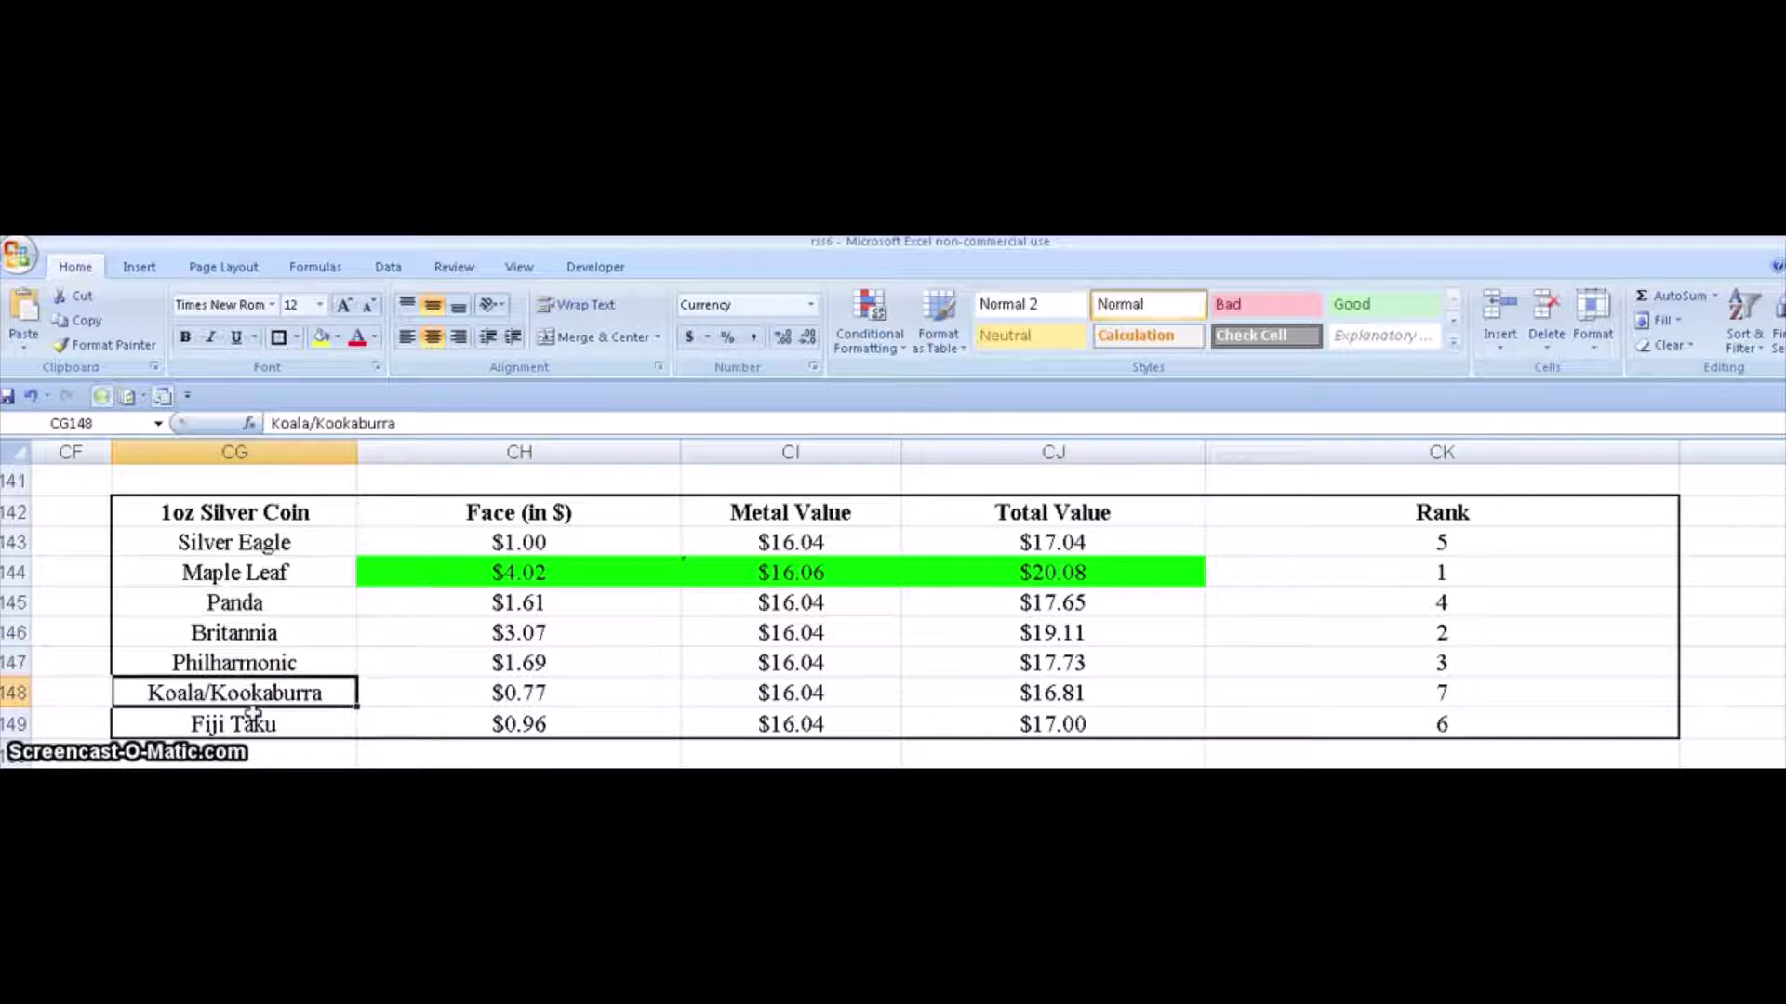
pyautogui.click(263, 724)
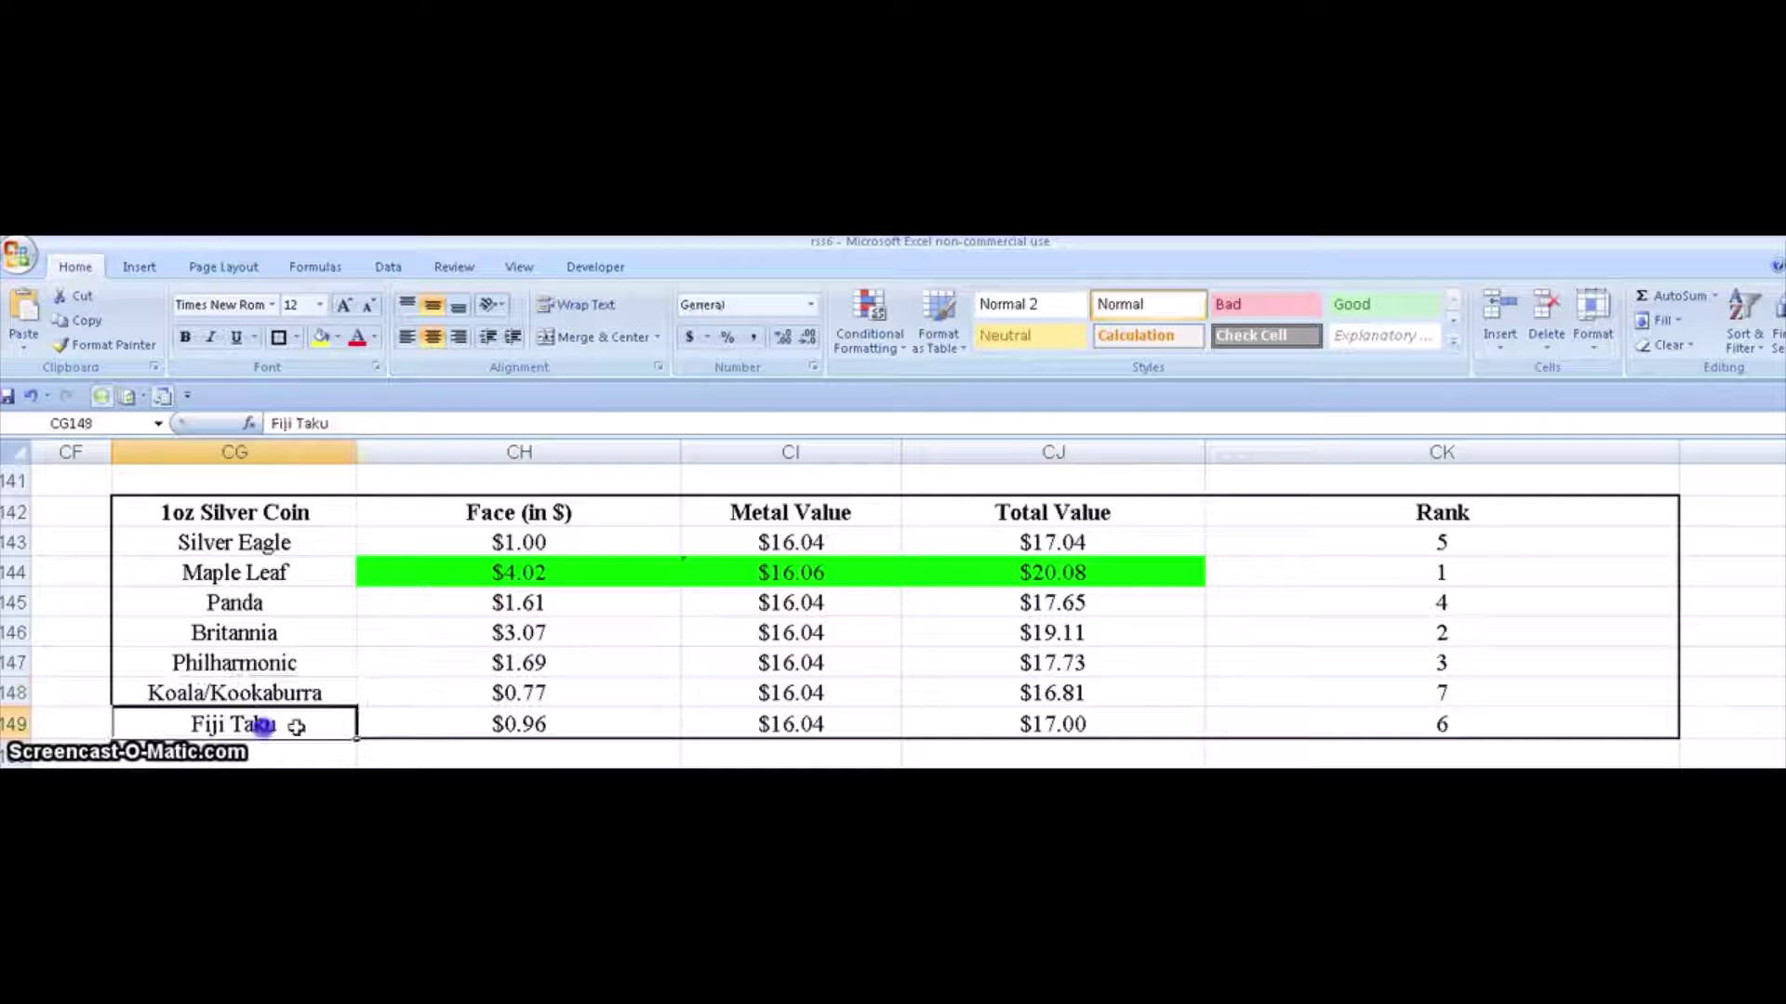
pyautogui.click(803, 538)
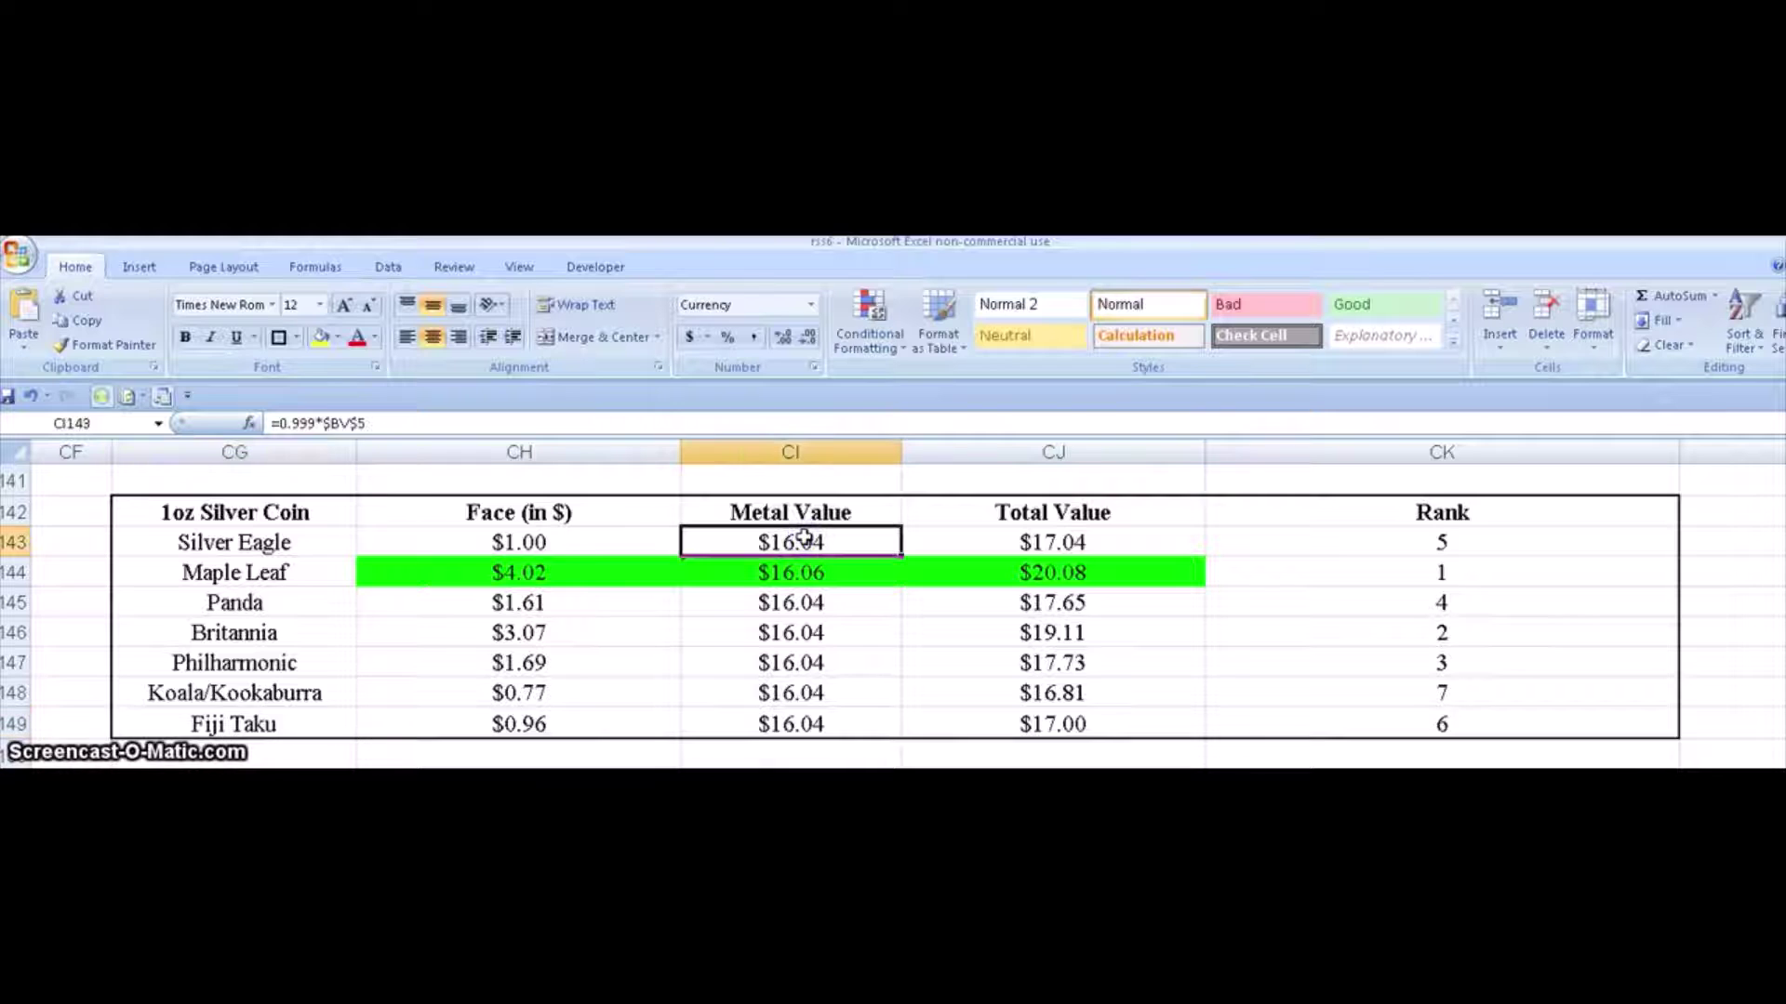
pyautogui.click(284, 423)
pyautogui.moveTo(307, 420); pyautogui.dragTo(316, 424)
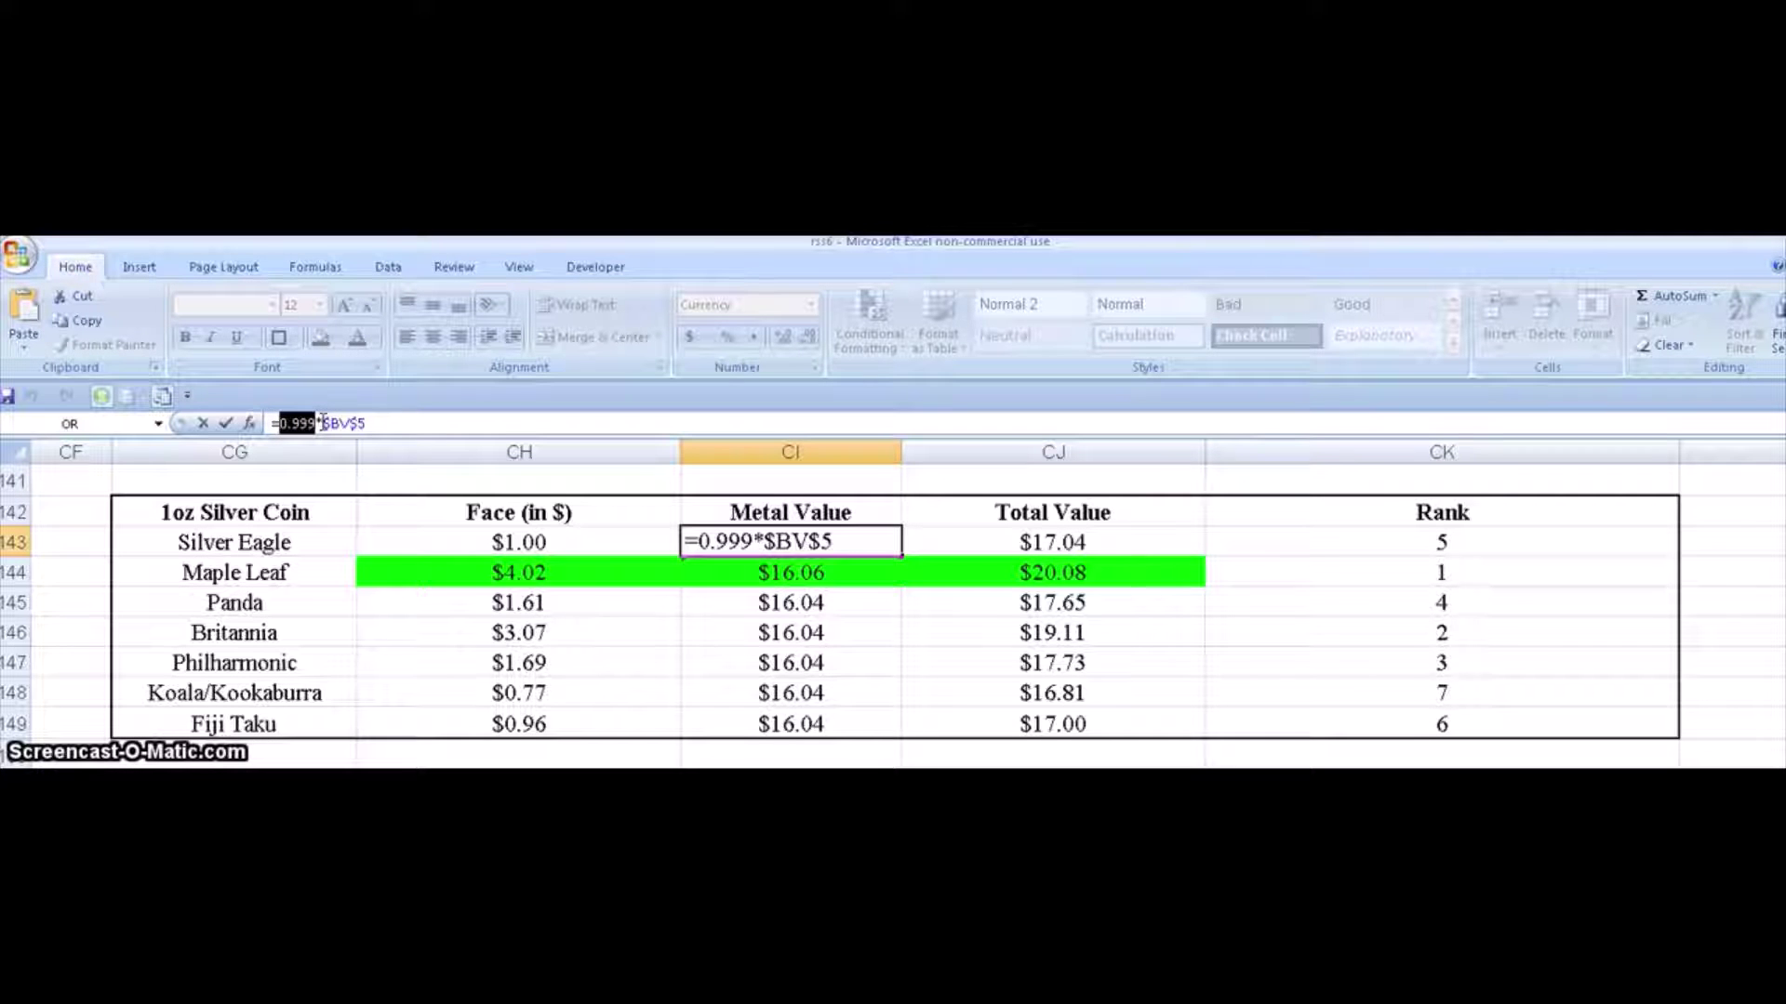
pyautogui.moveTo(366, 423); pyautogui.dragTo(326, 433)
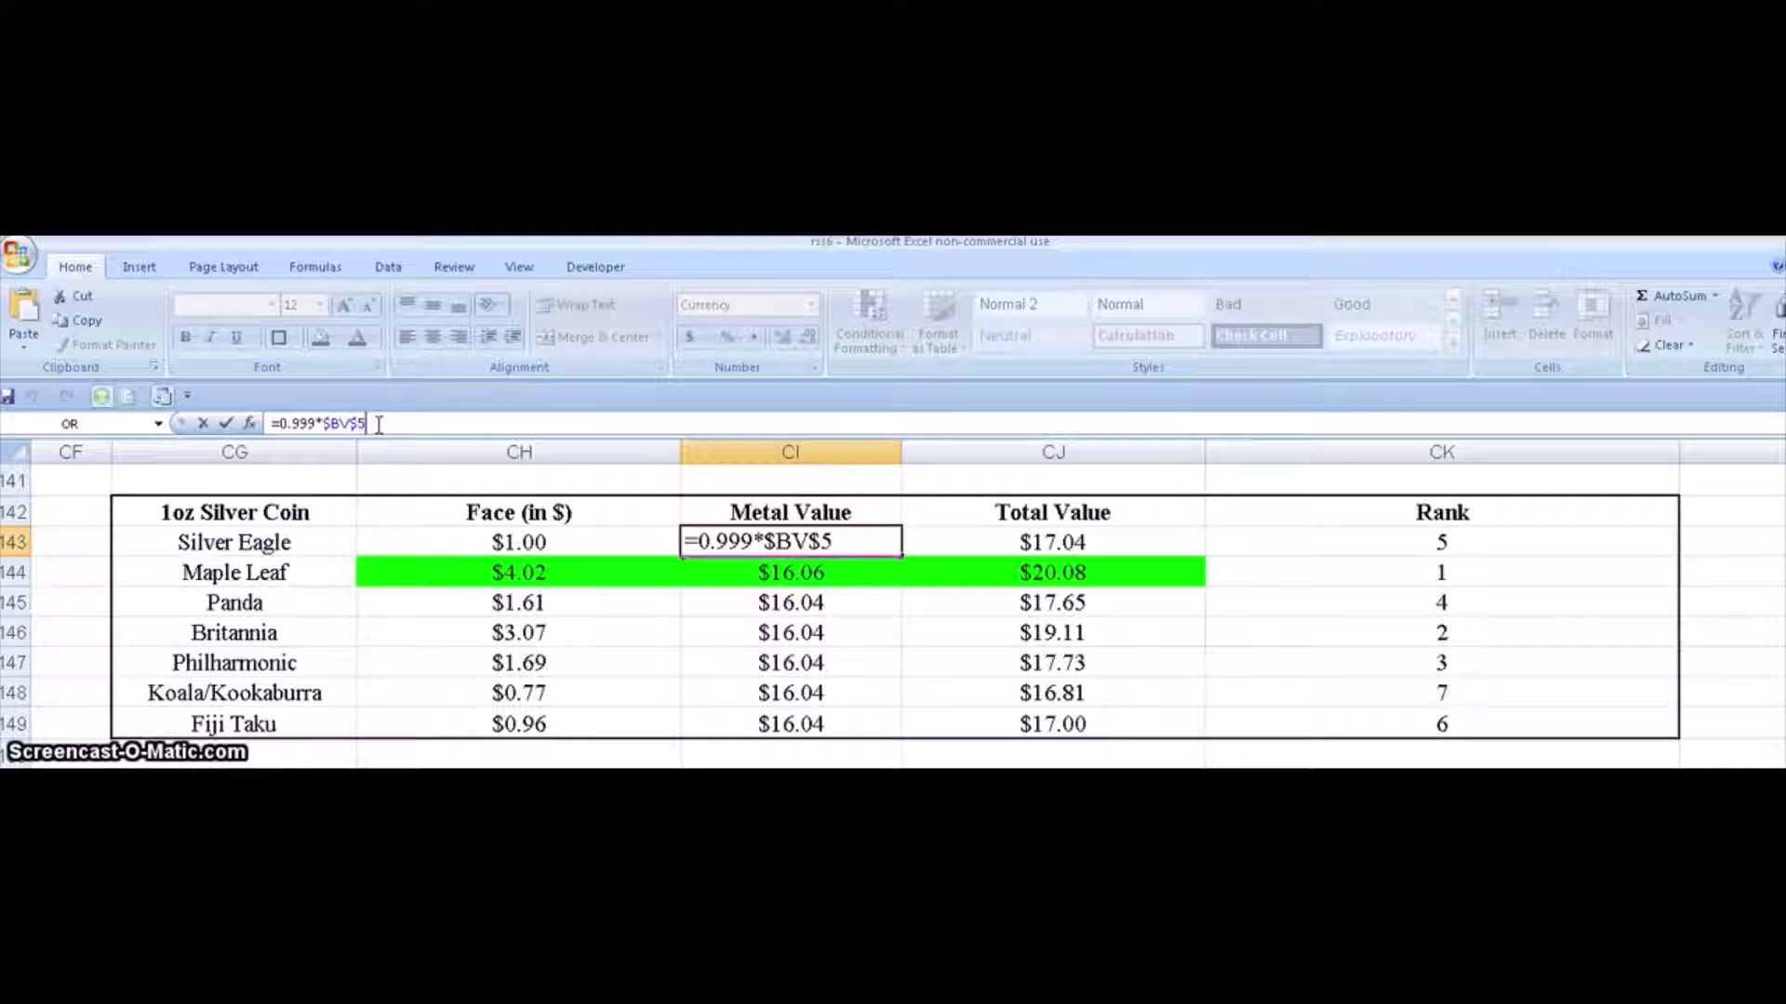
pyautogui.press('Return')
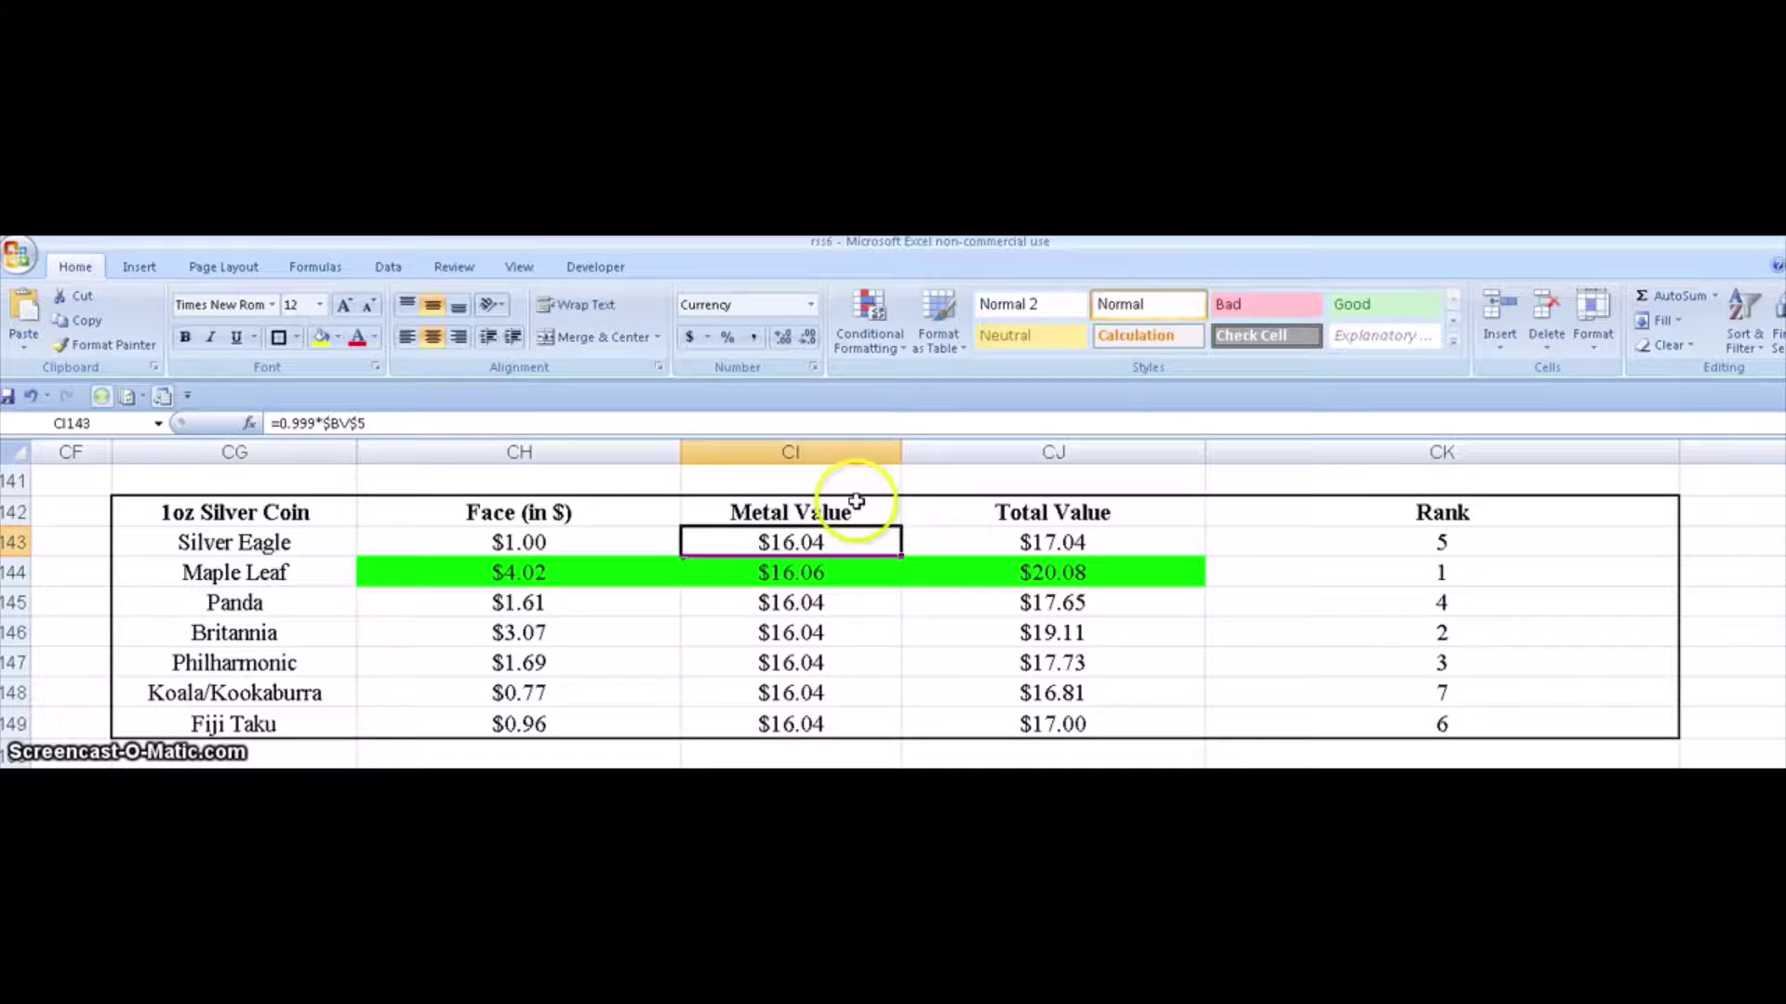
pyautogui.click(826, 581)
pyautogui.click(826, 605)
pyautogui.click(817, 632)
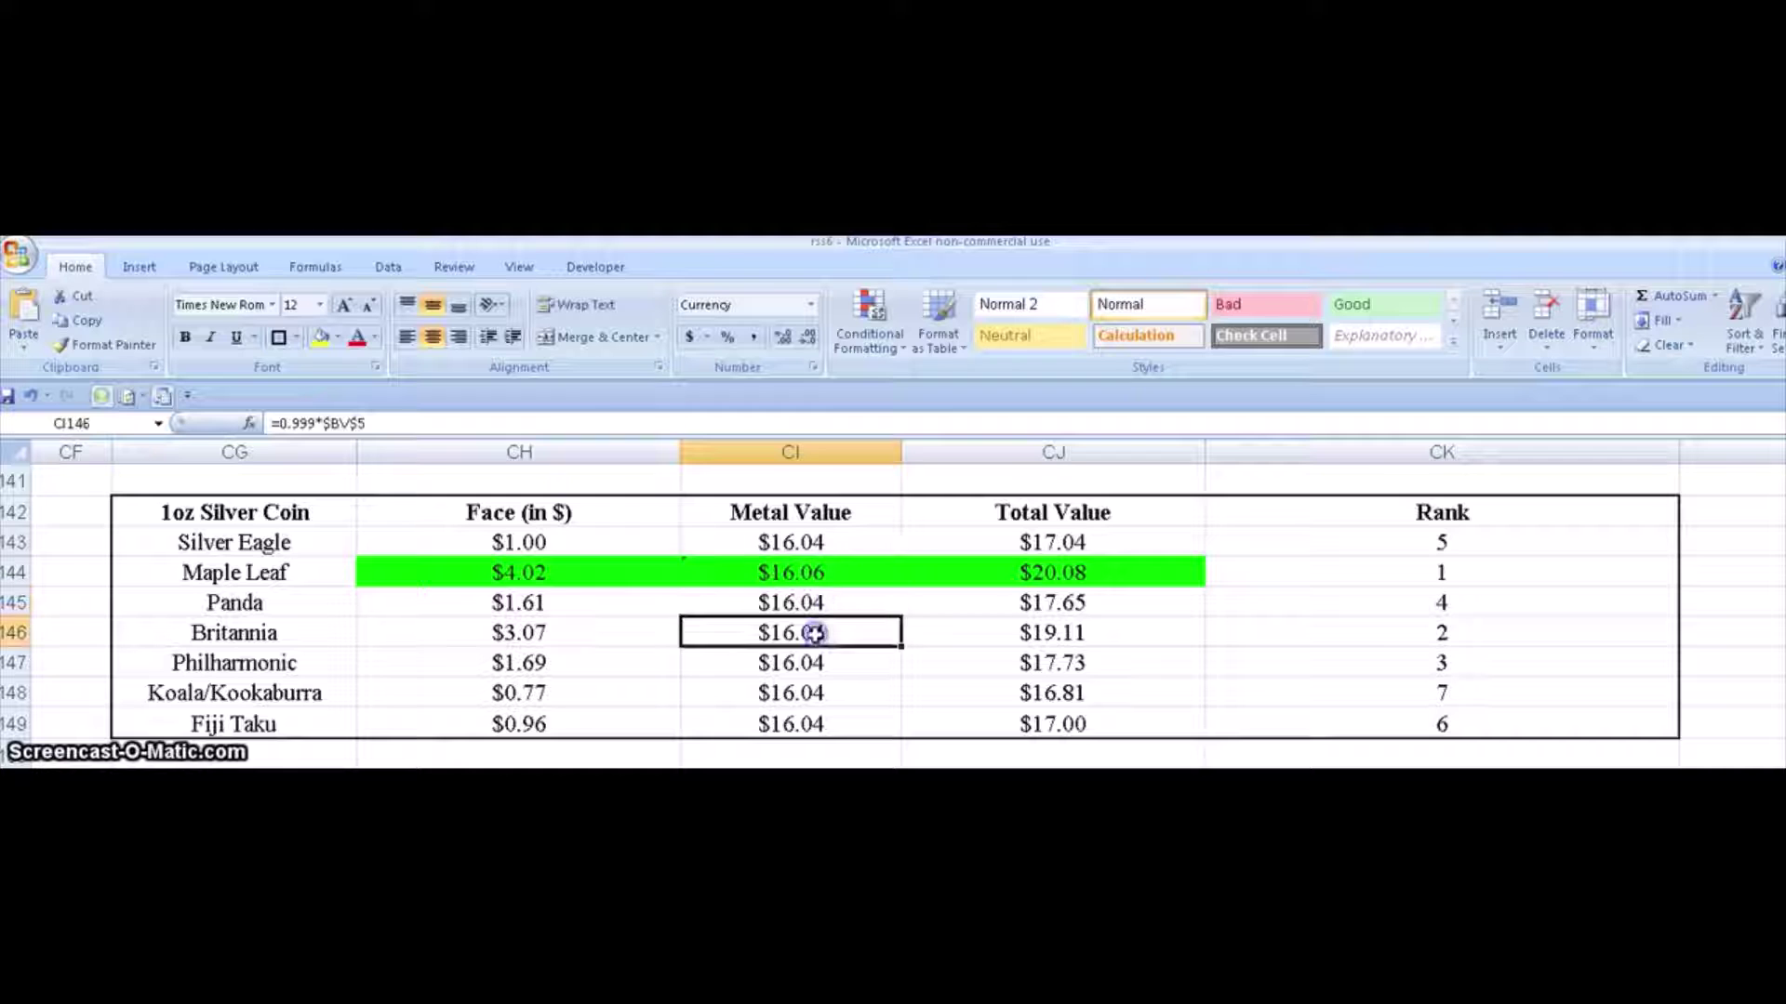
pyautogui.click(826, 660)
pyautogui.click(805, 693)
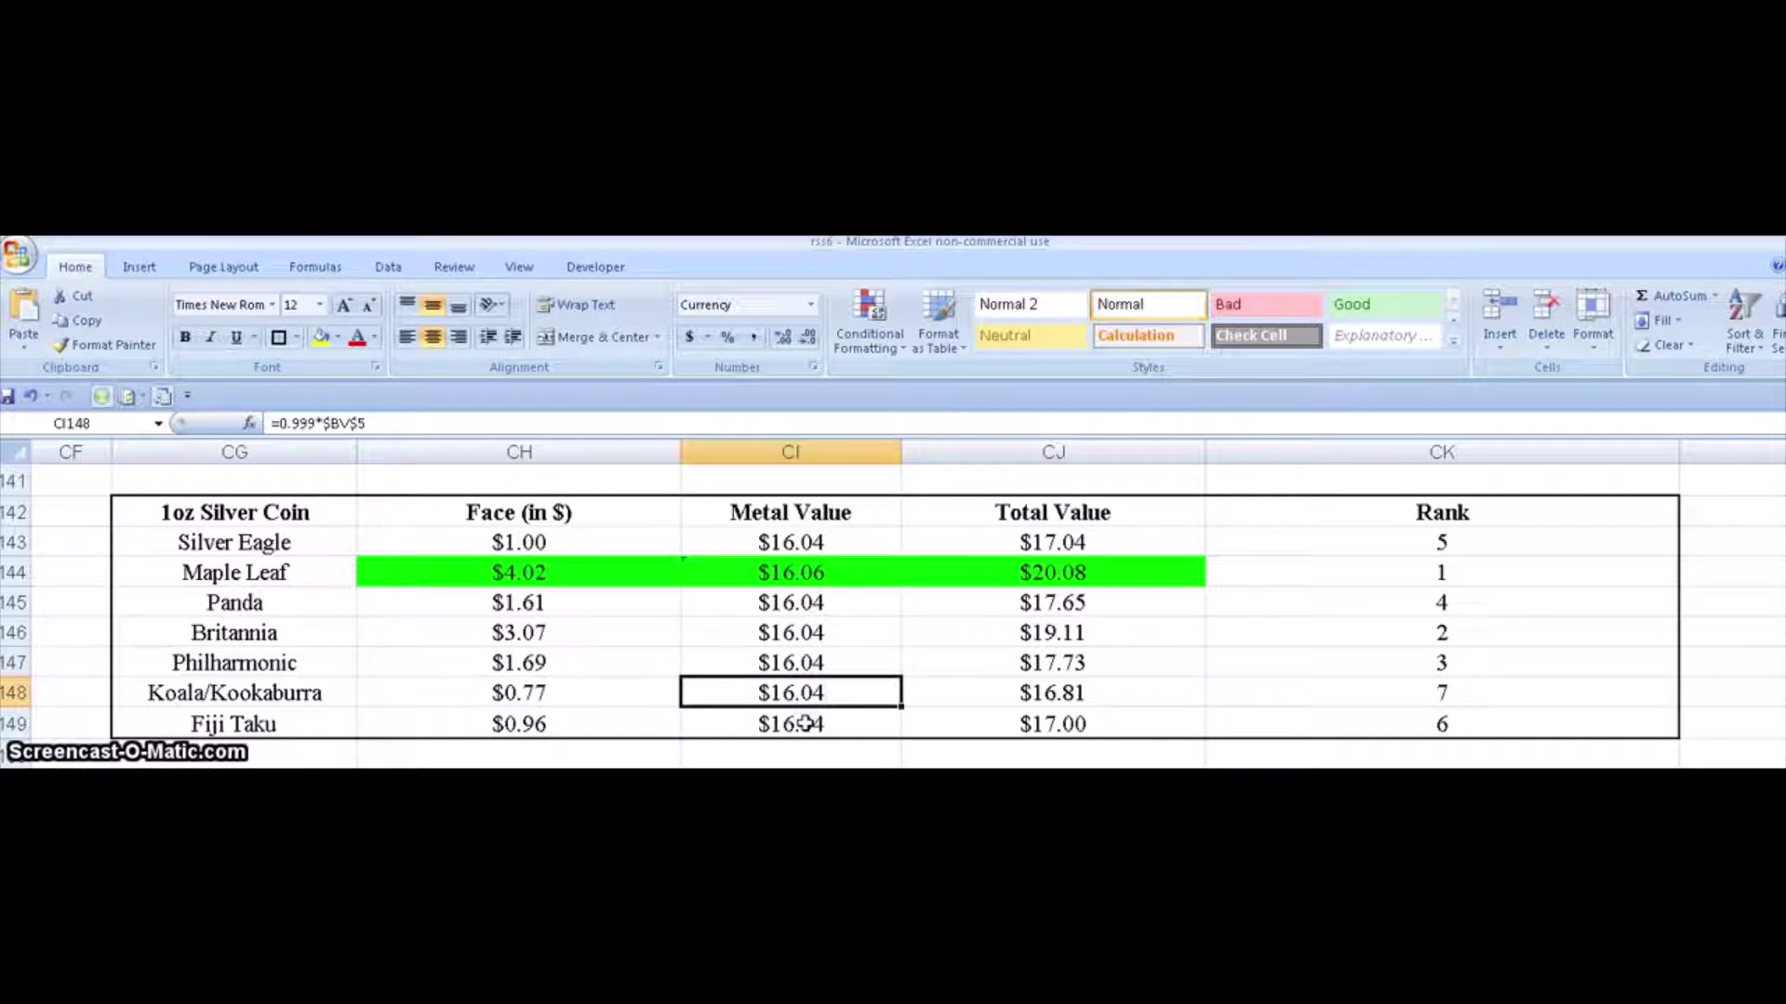
pyautogui.click(805, 726)
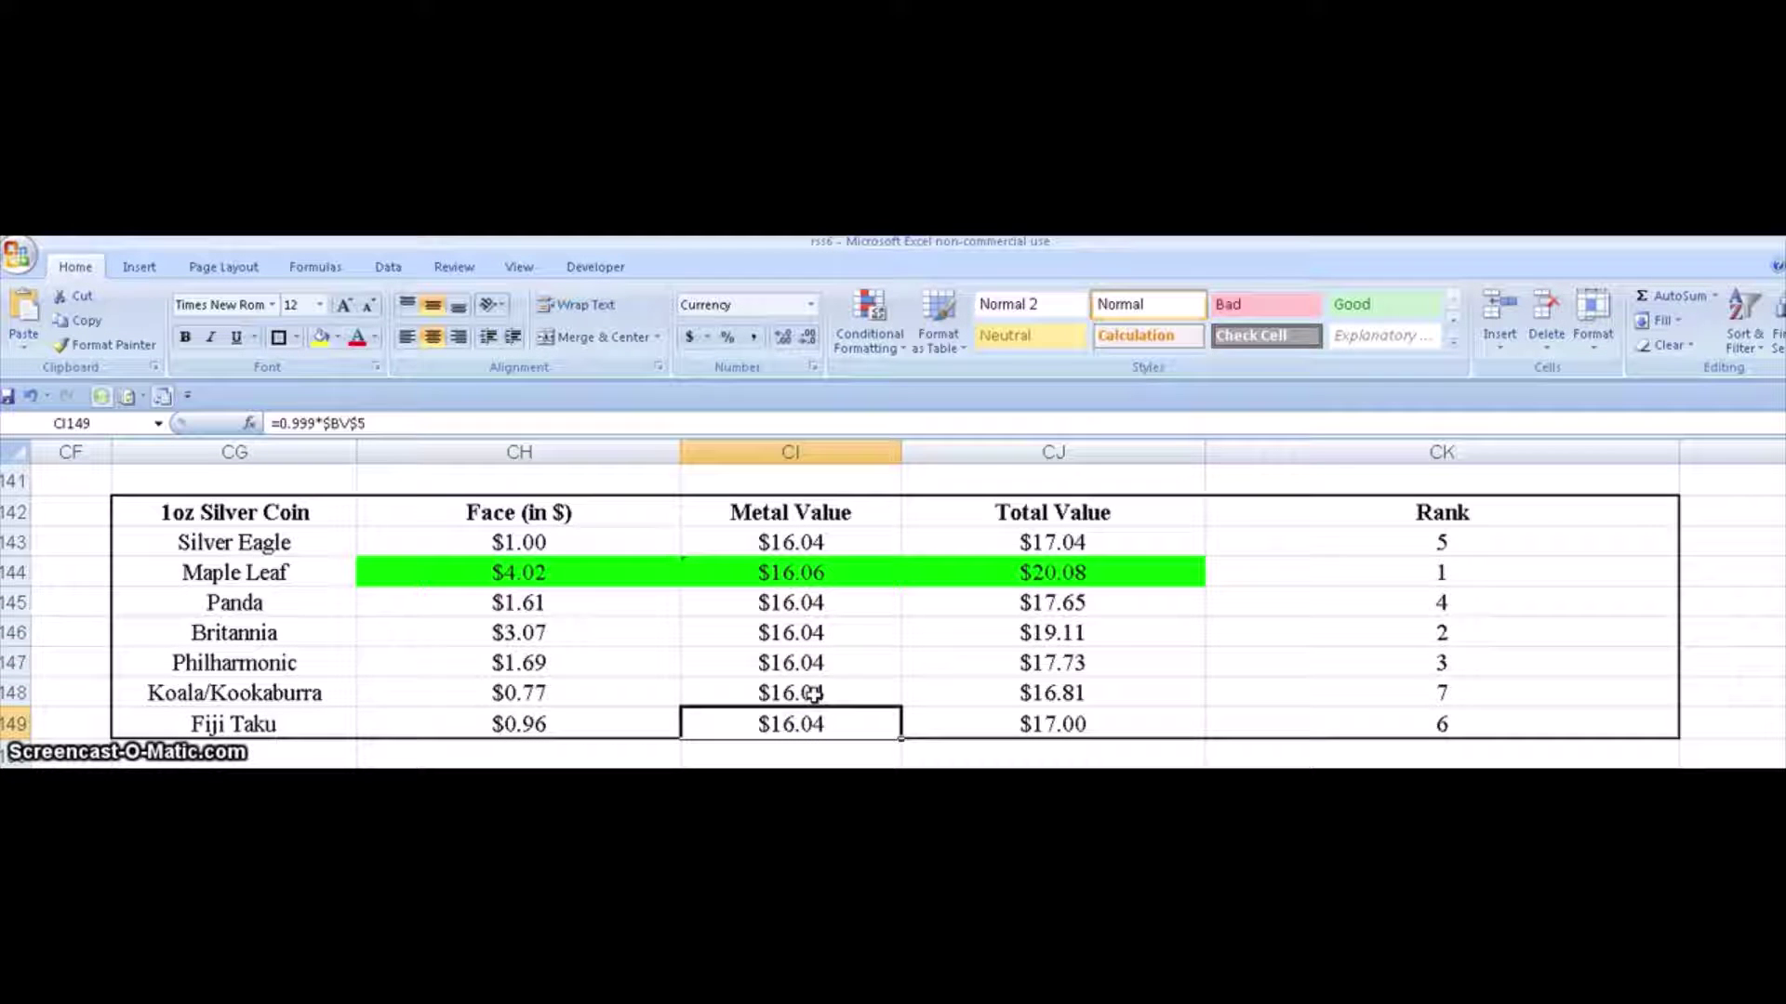
pyautogui.click(814, 693)
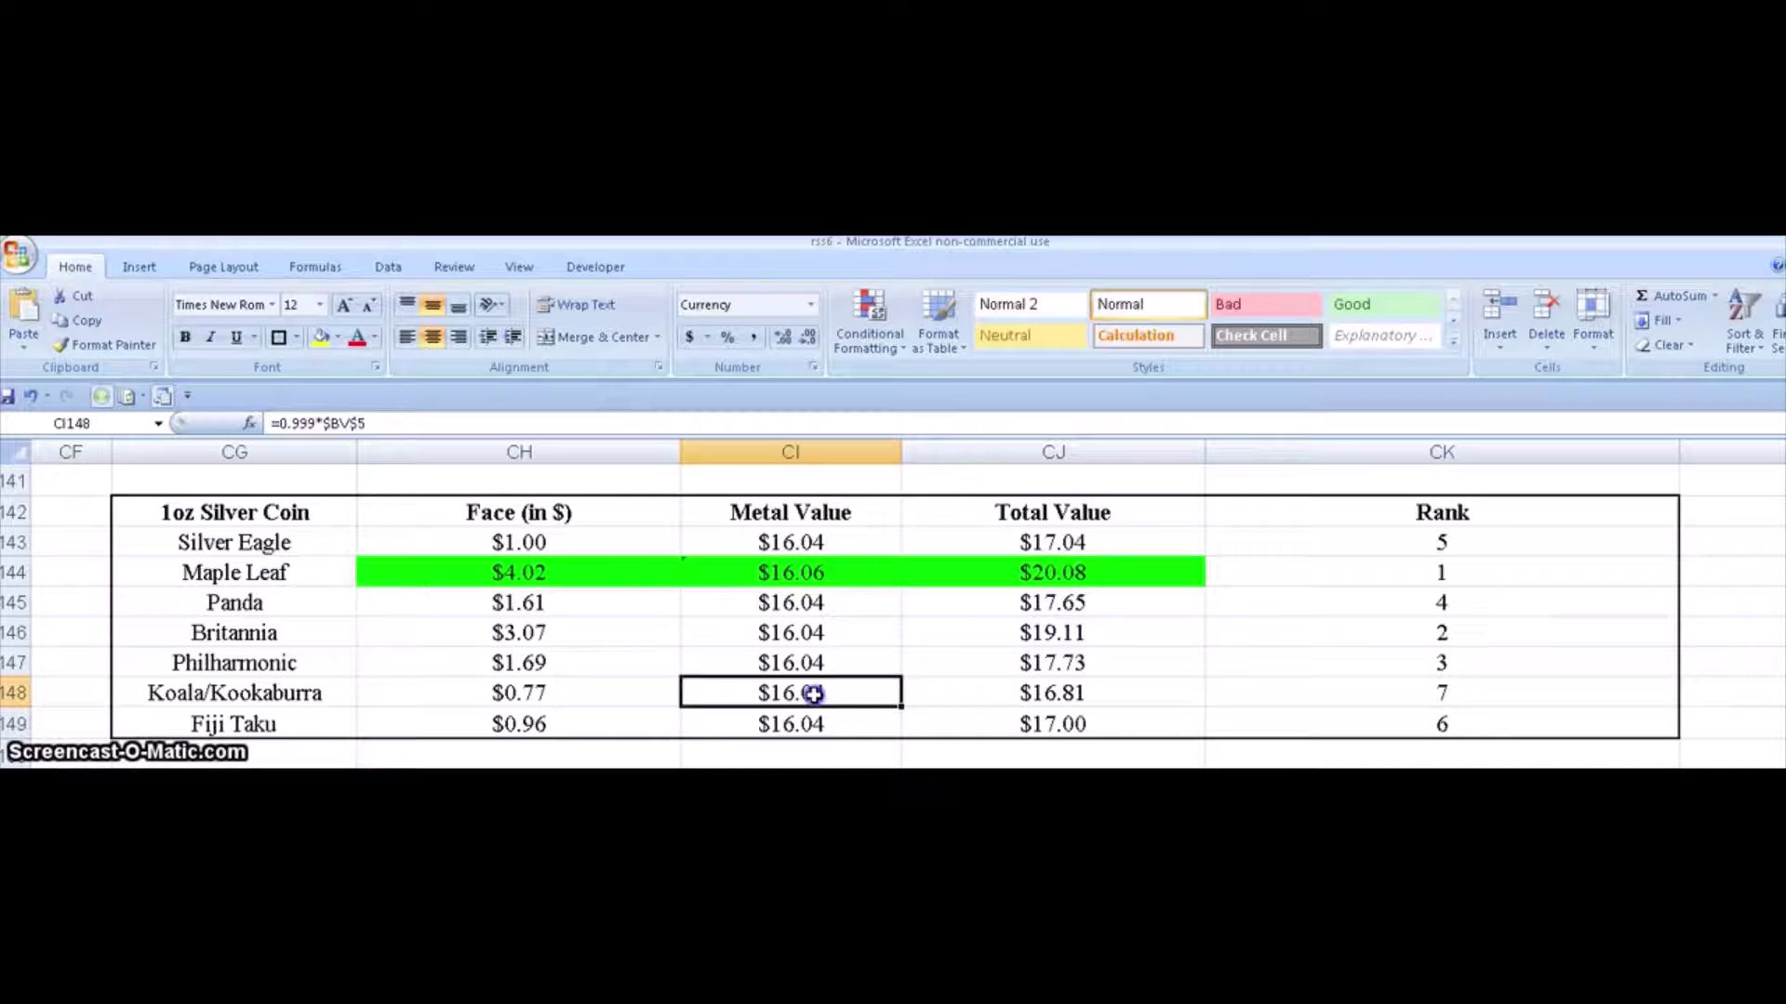
pyautogui.click(825, 662)
pyautogui.click(832, 632)
pyautogui.click(837, 603)
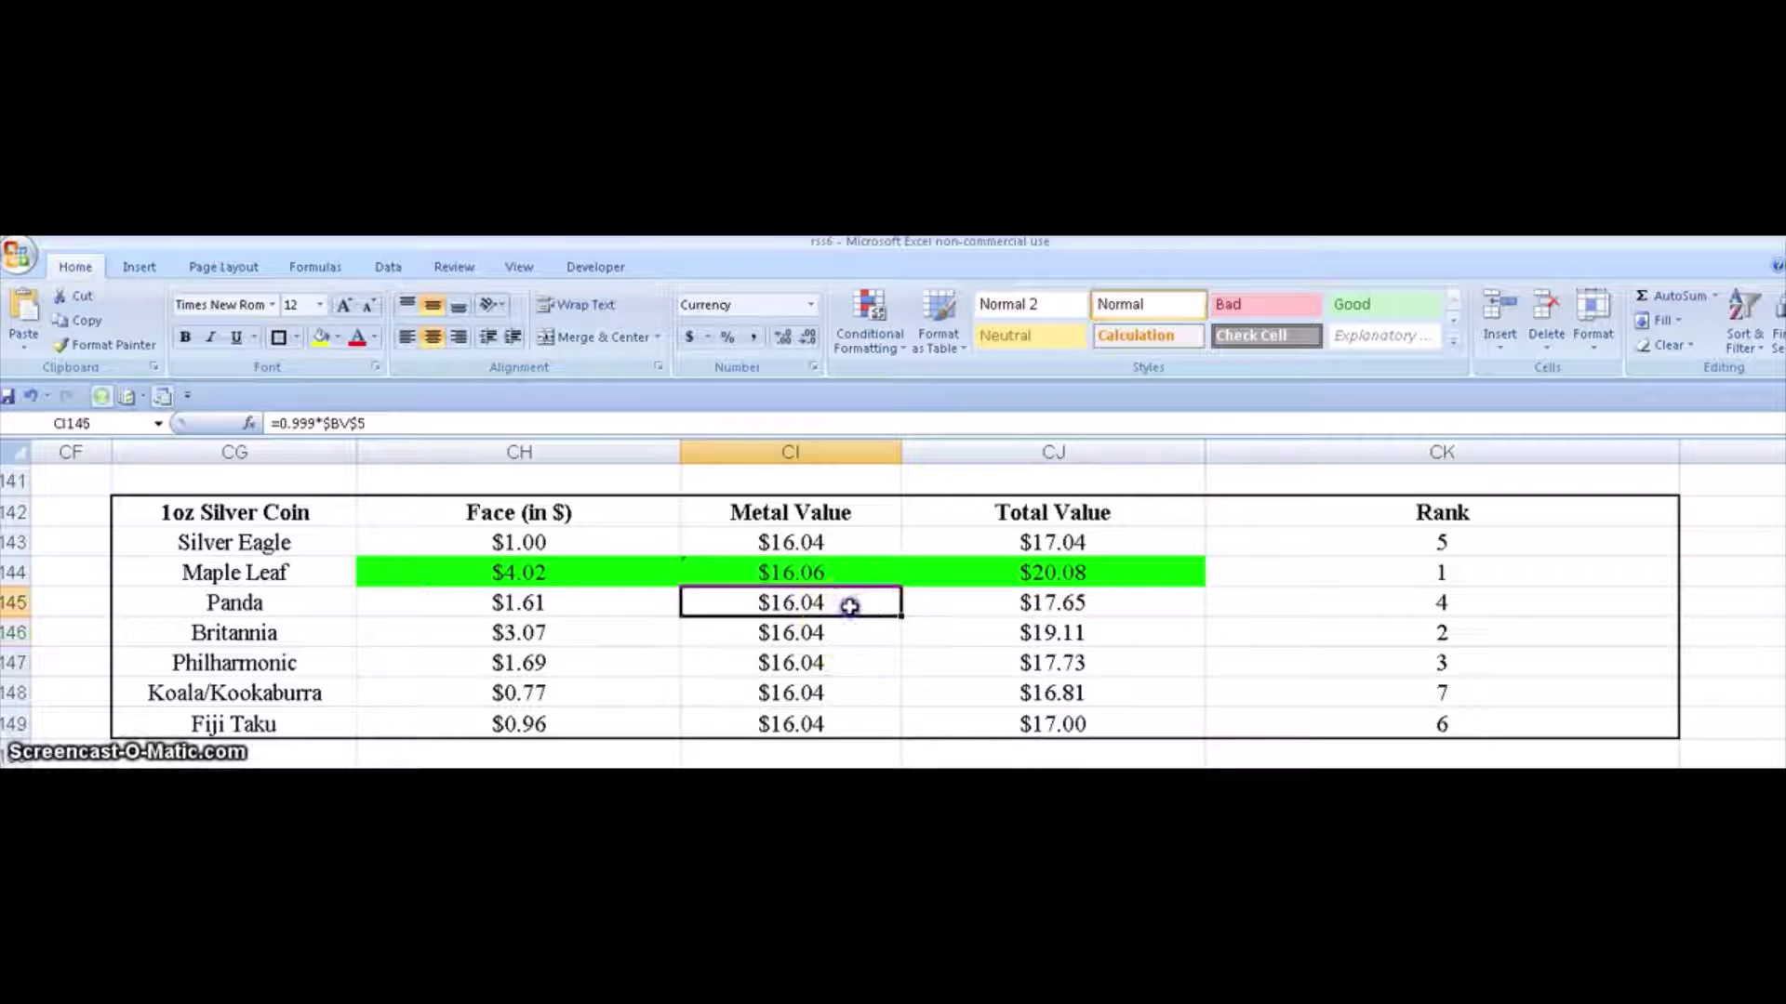
pyautogui.click(784, 574)
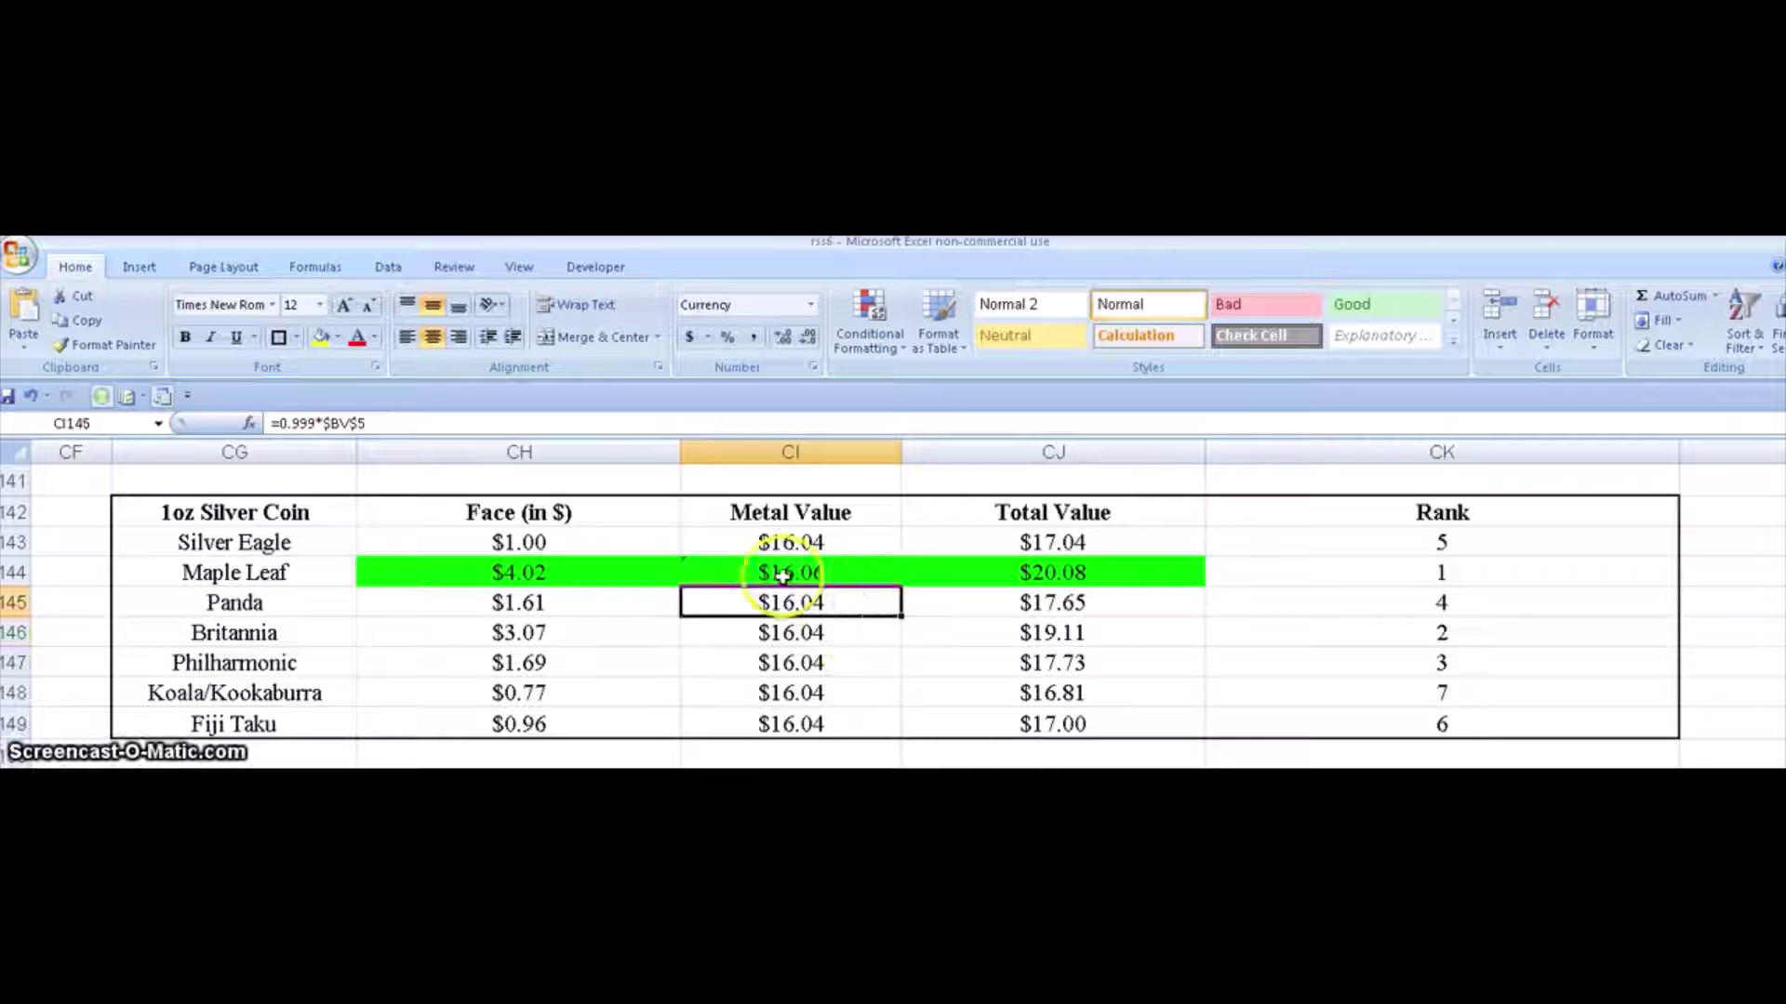
pyautogui.click(326, 423)
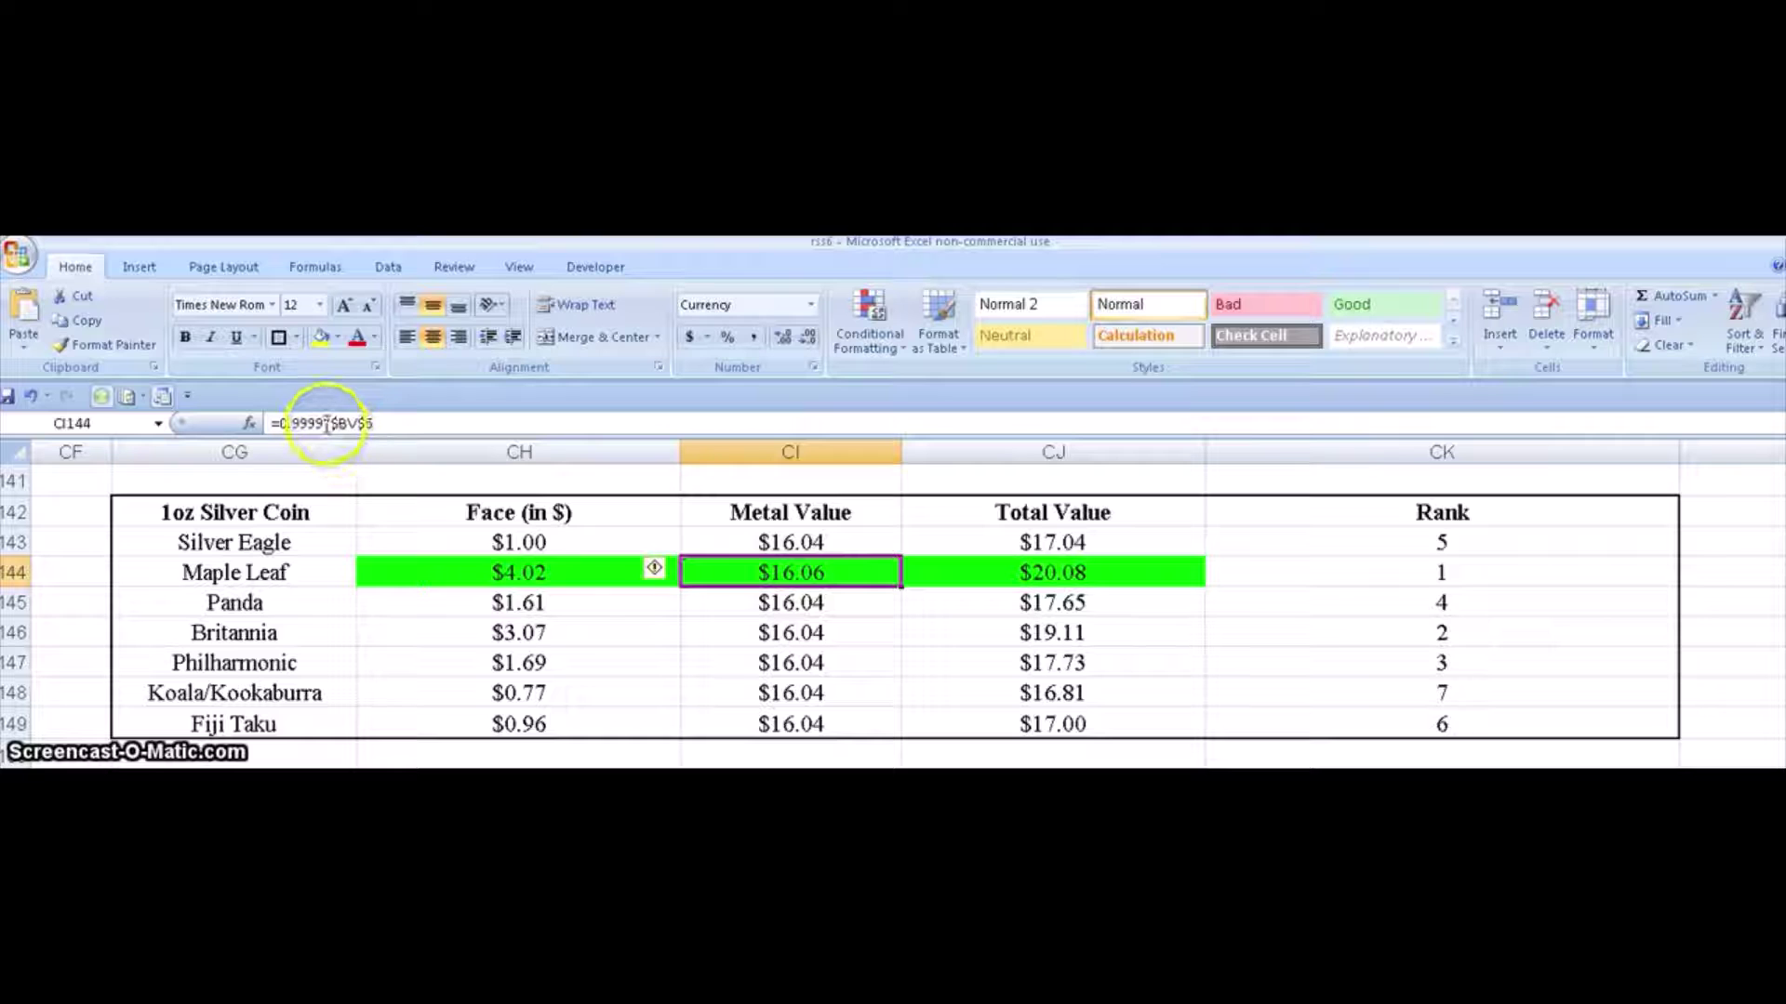
pyautogui.click(796, 601)
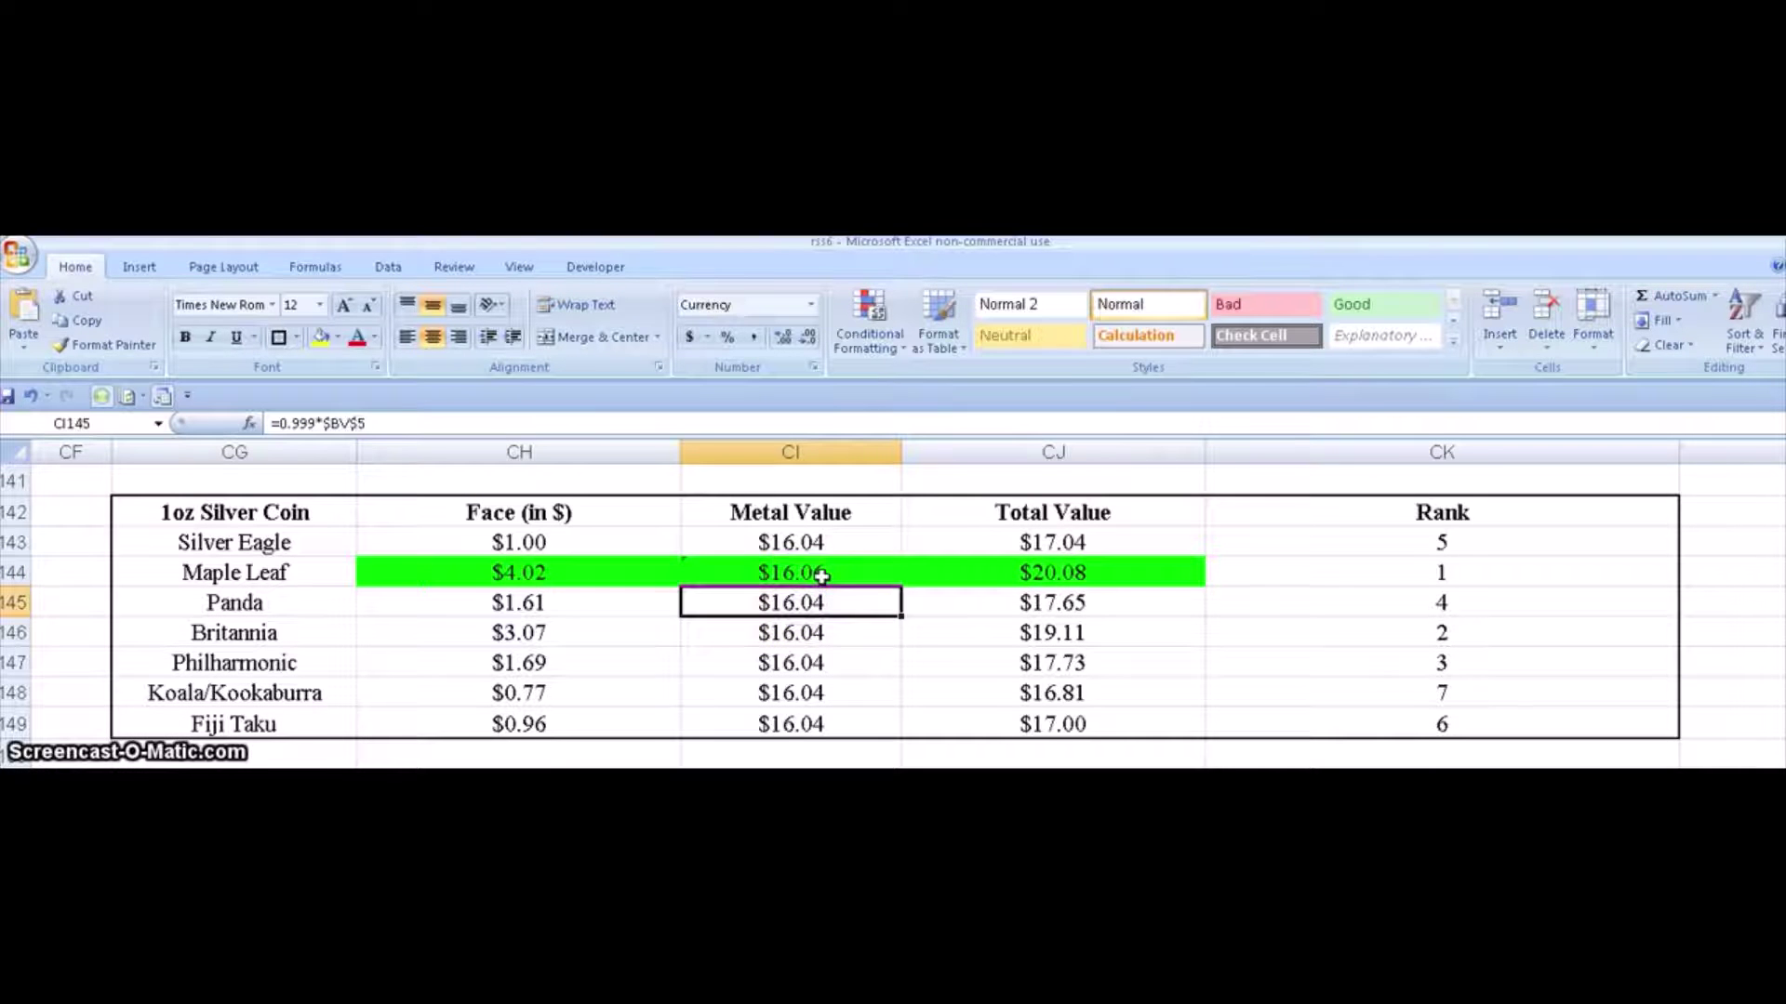
pyautogui.click(833, 574)
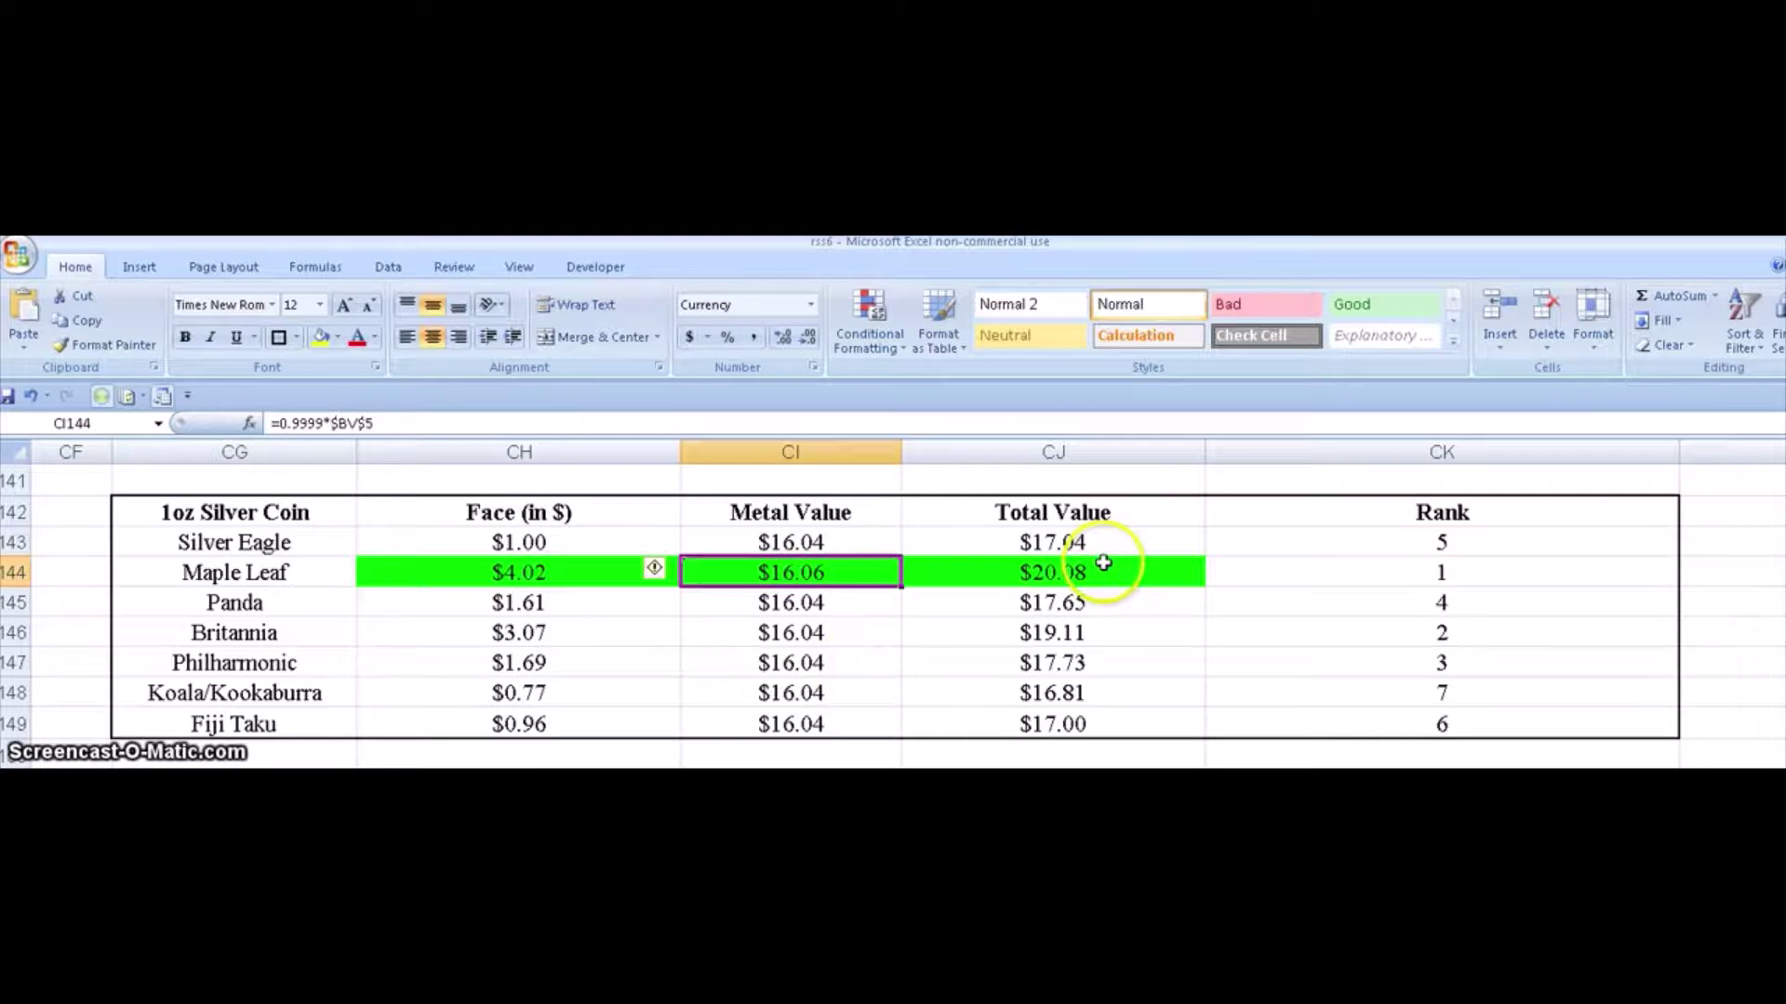
pyautogui.moveTo(569, 512); pyautogui.dragTo(576, 712)
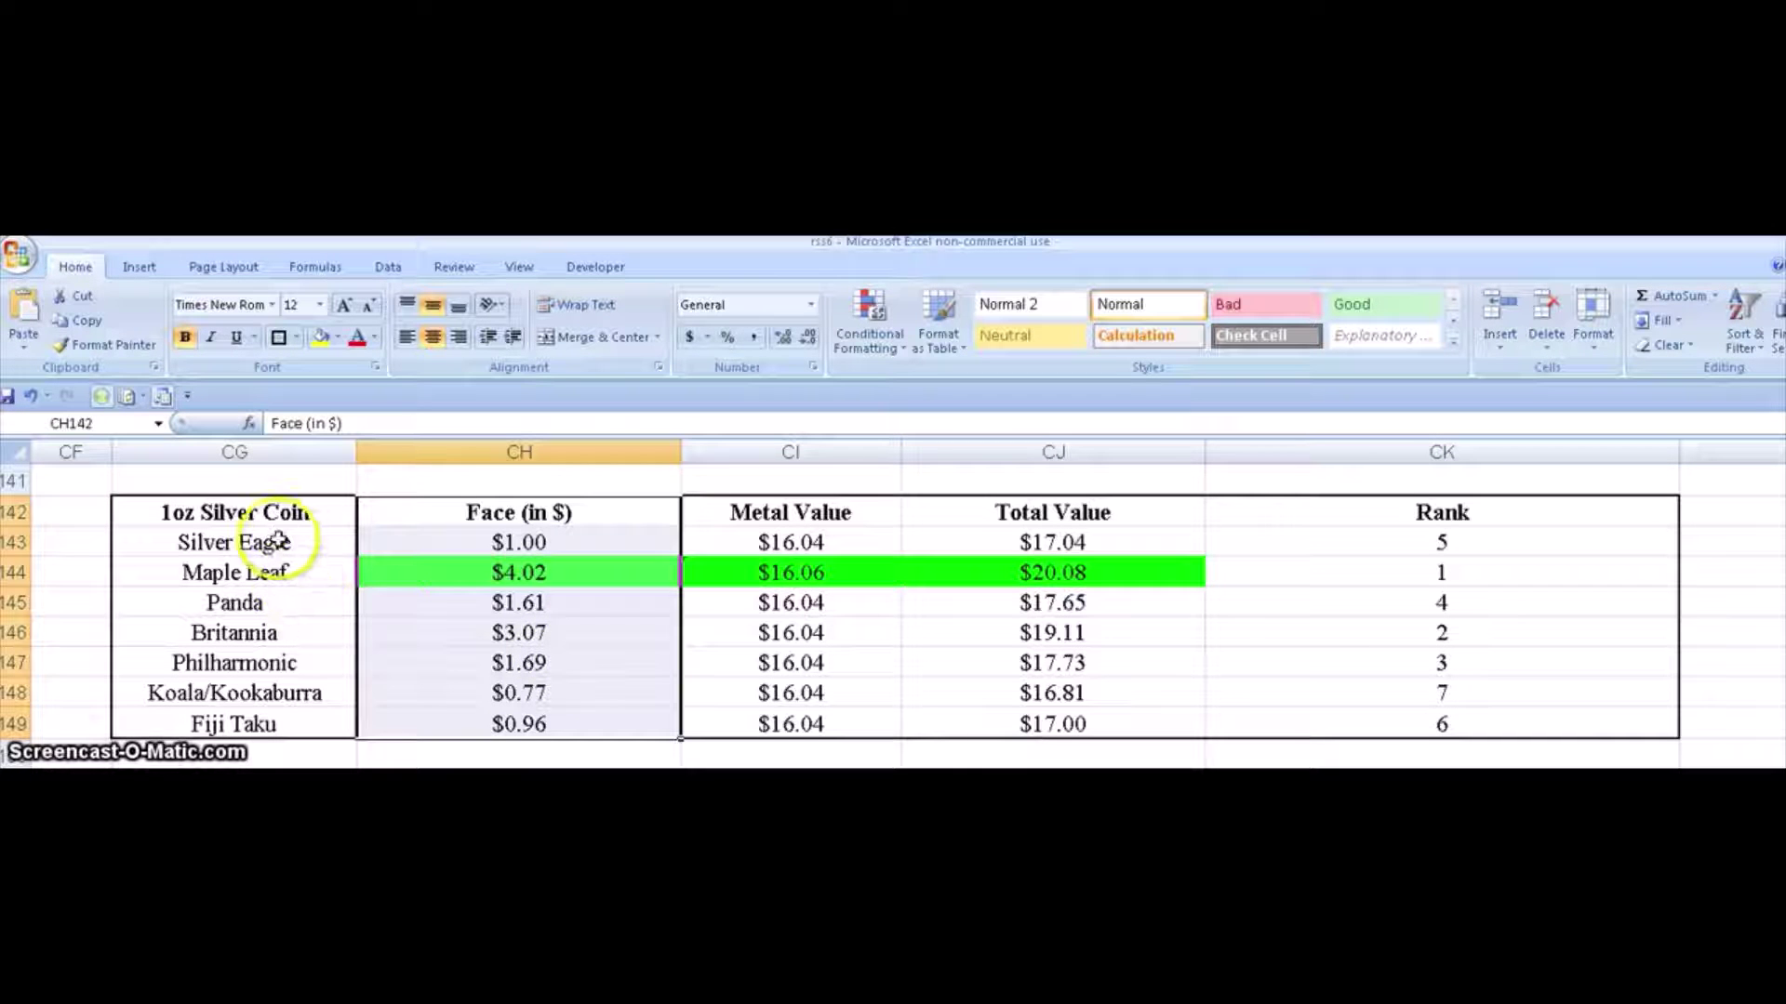
pyautogui.click(443, 544)
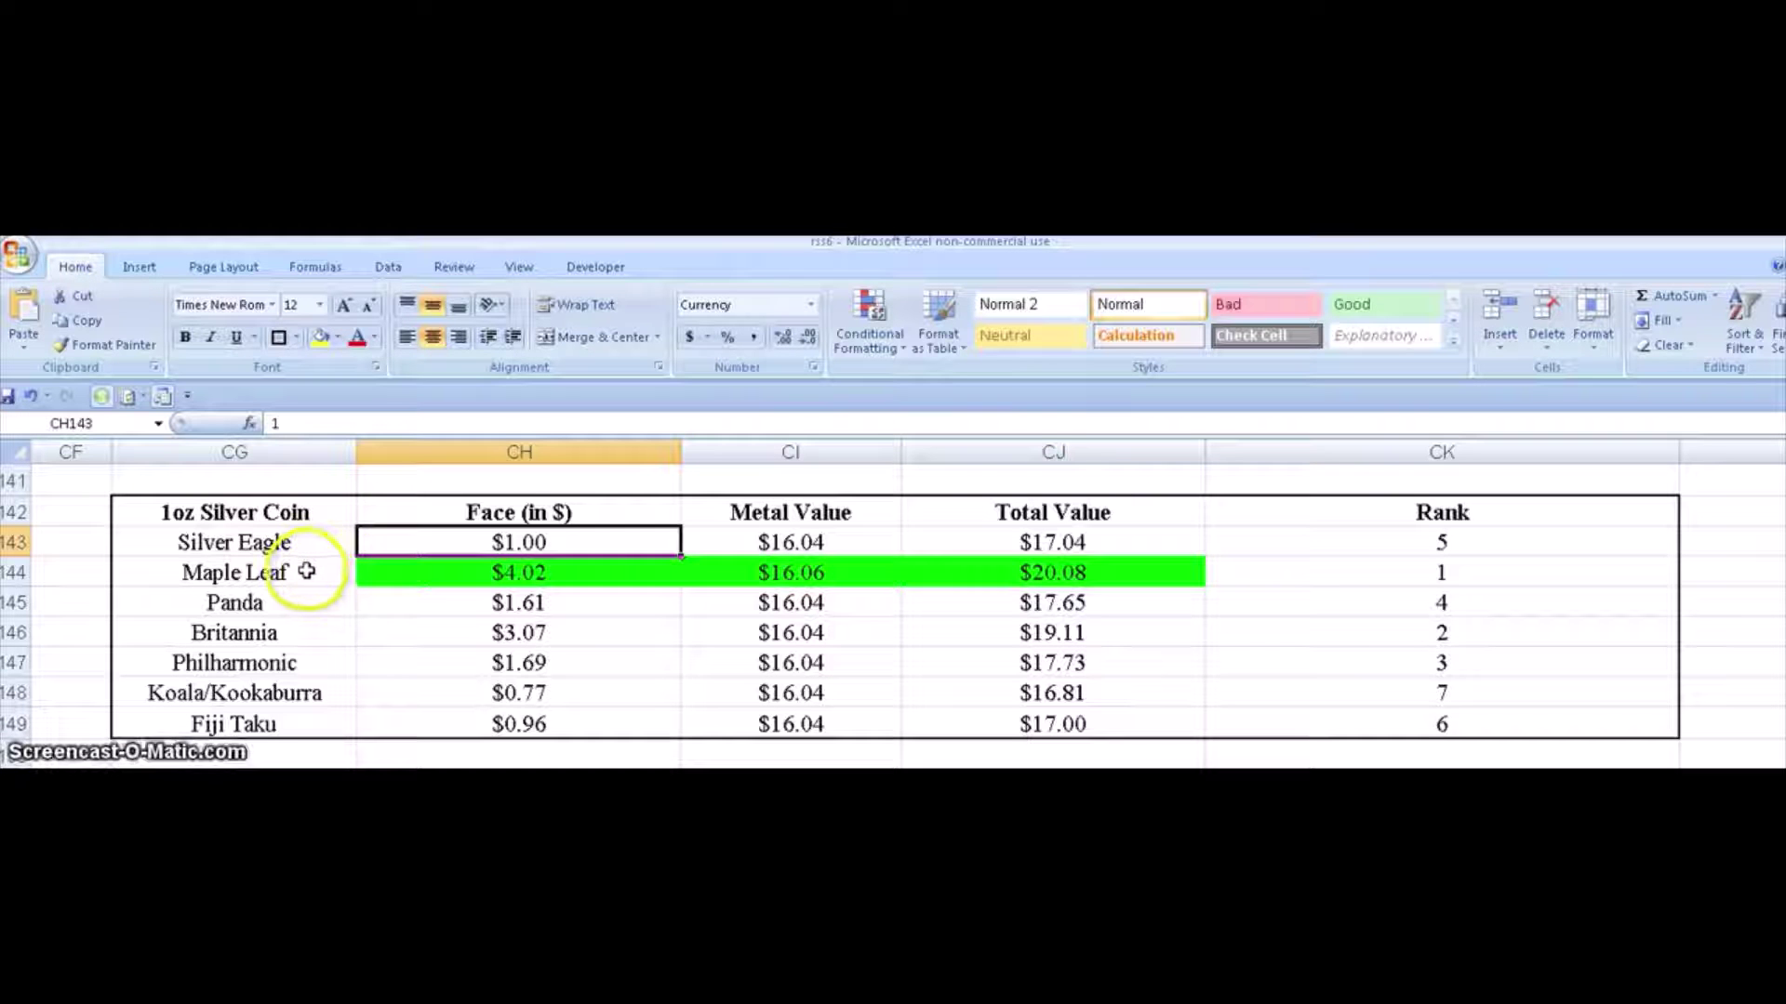
pyautogui.click(379, 571)
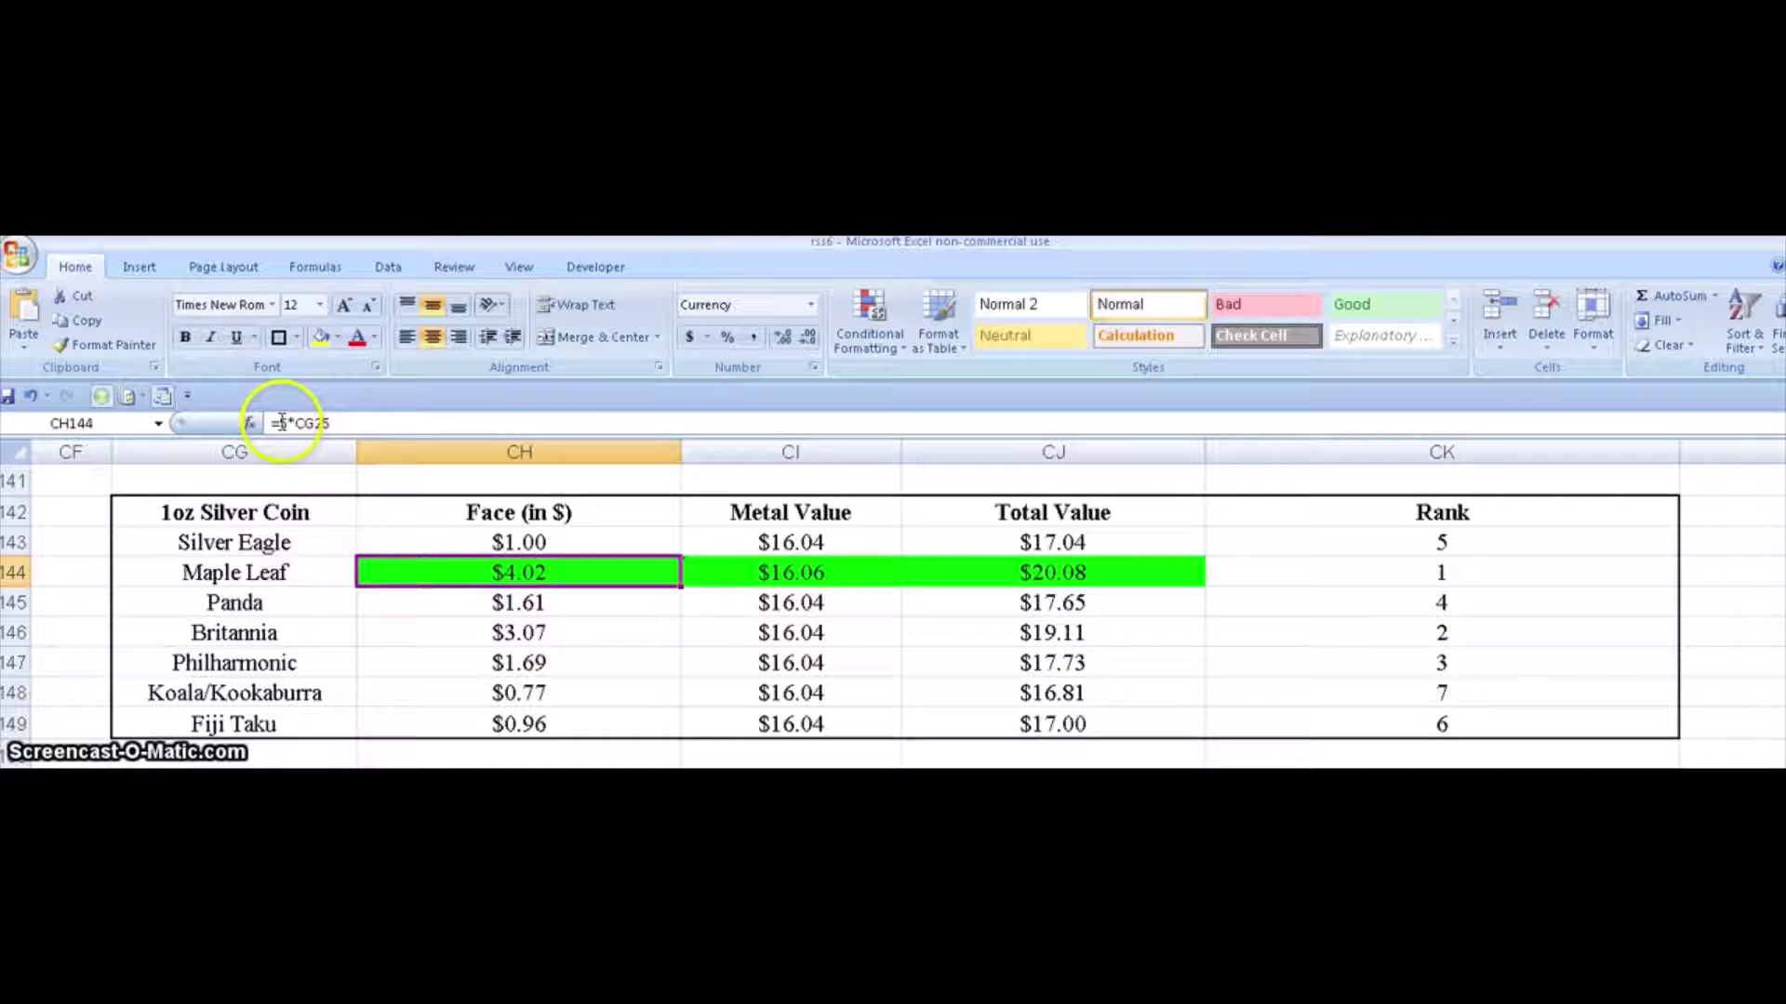
pyautogui.click(281, 423)
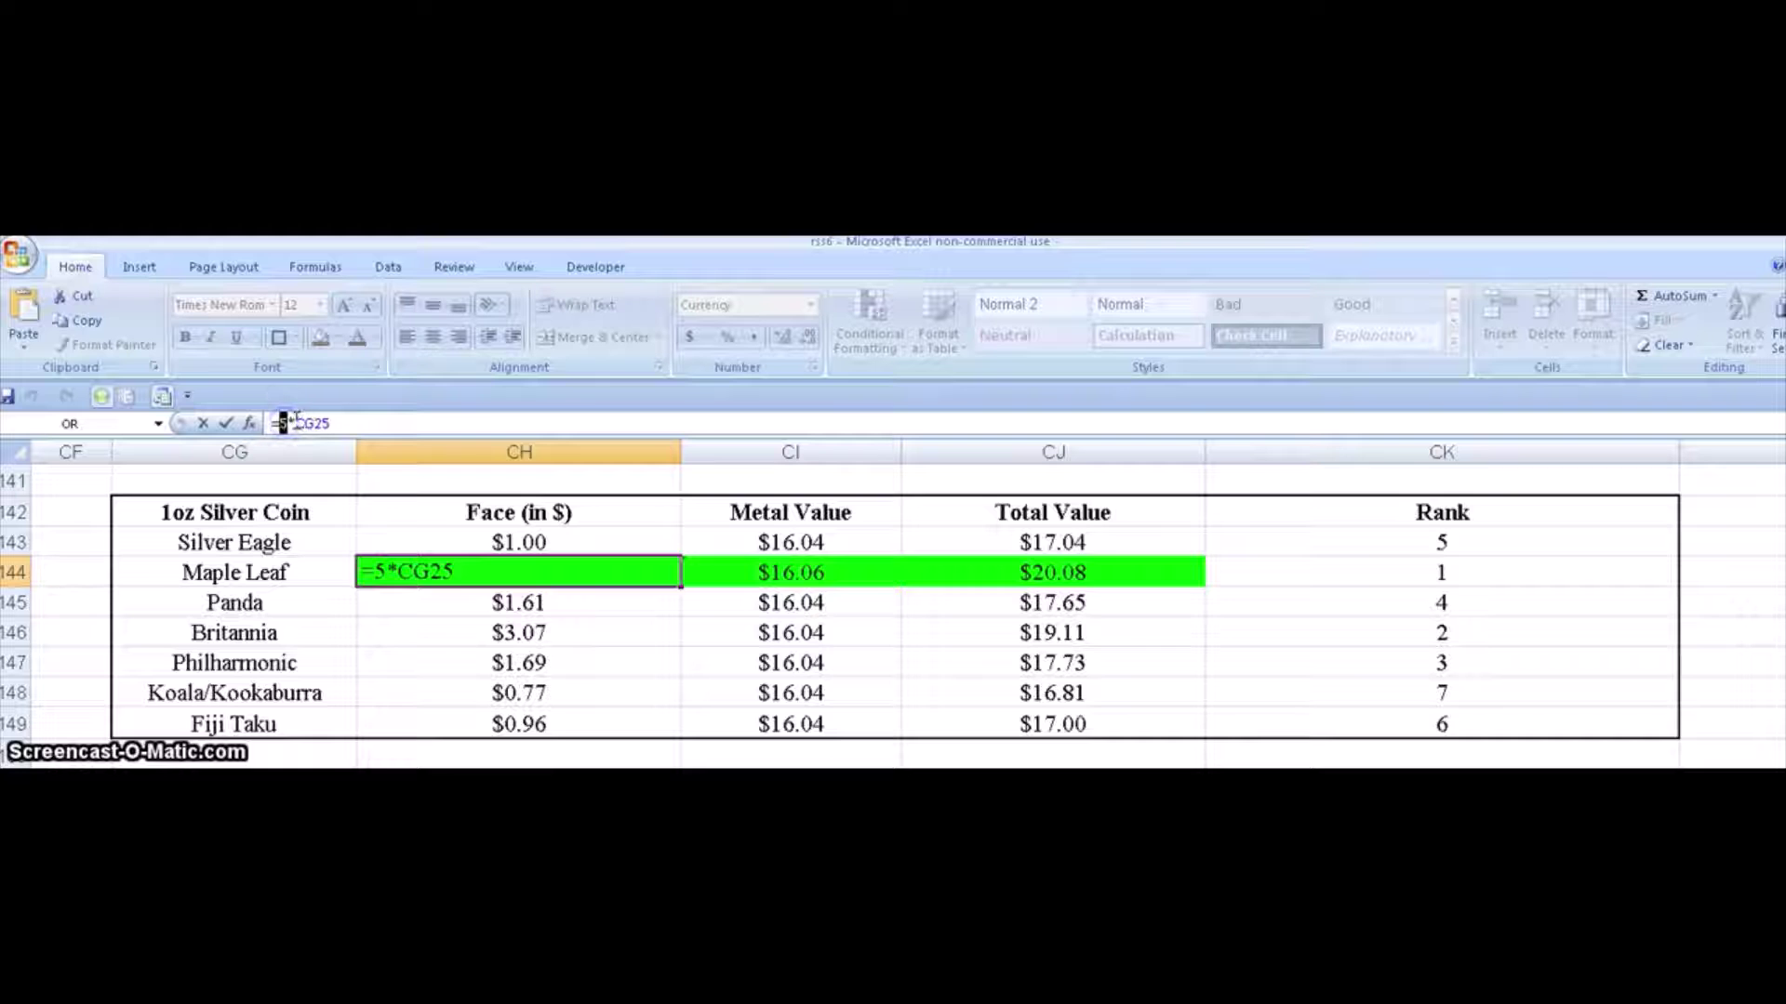
pyautogui.moveTo(294, 423); pyautogui.dragTo(331, 423)
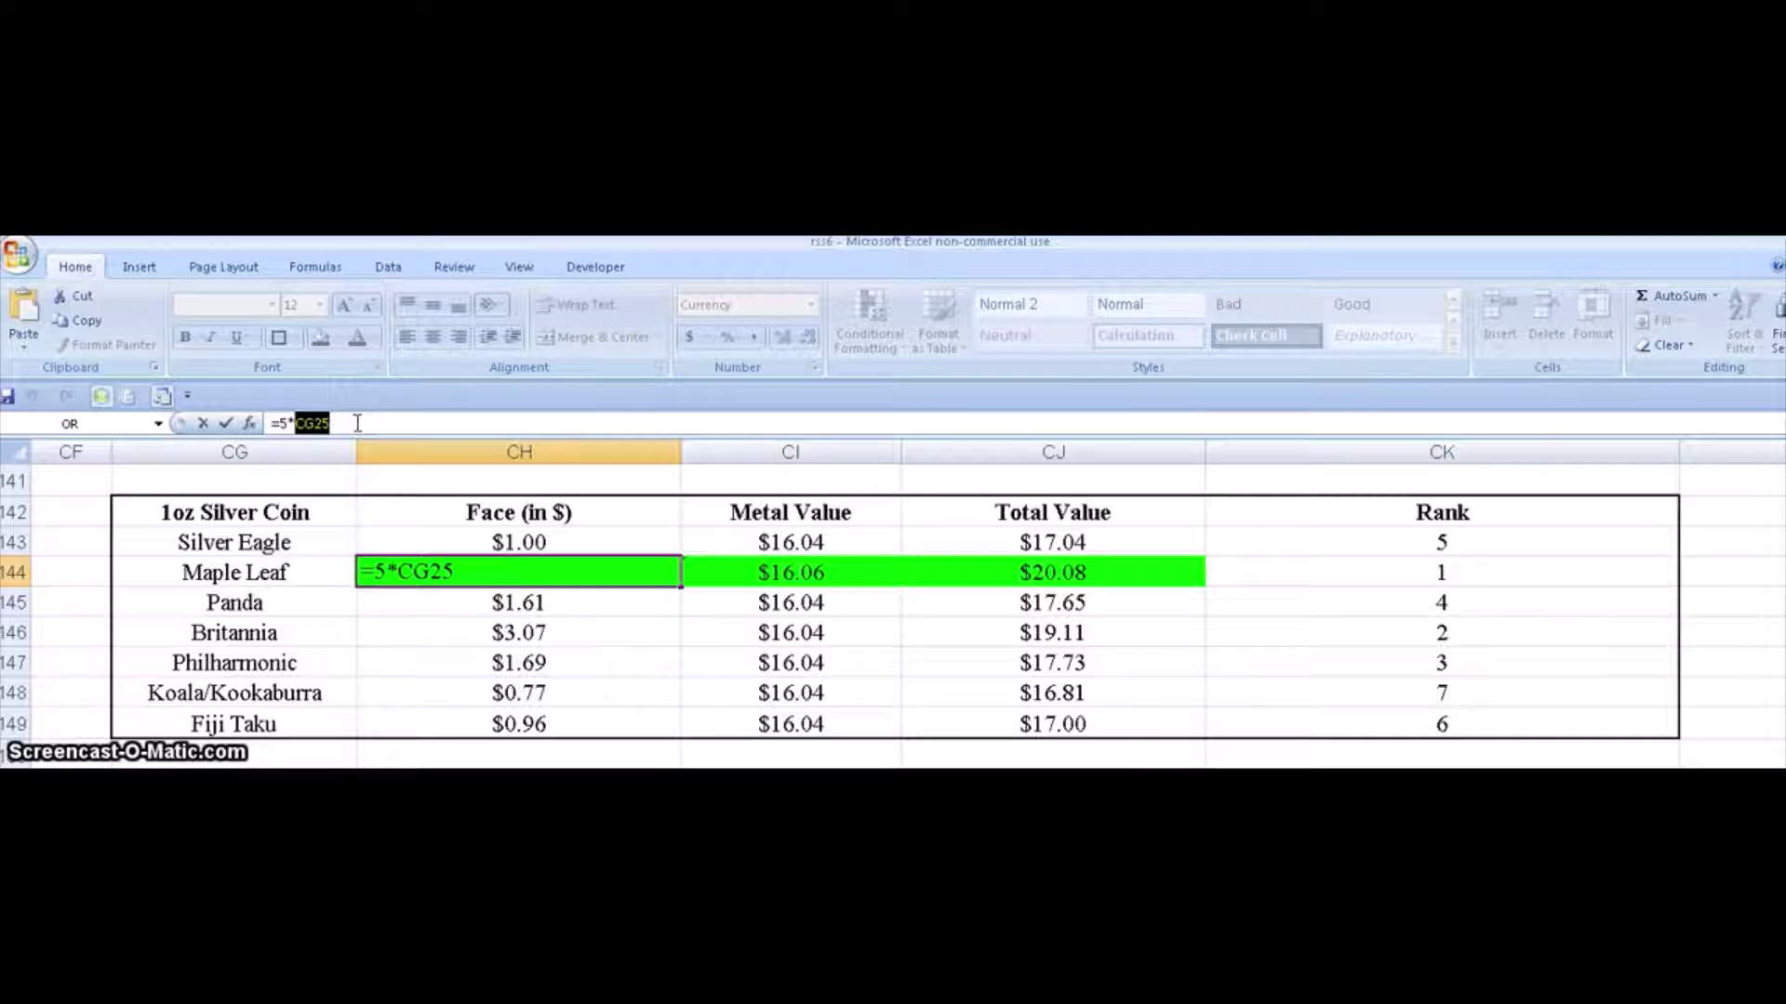
pyautogui.press('Escape')
pyautogui.click(518, 625)
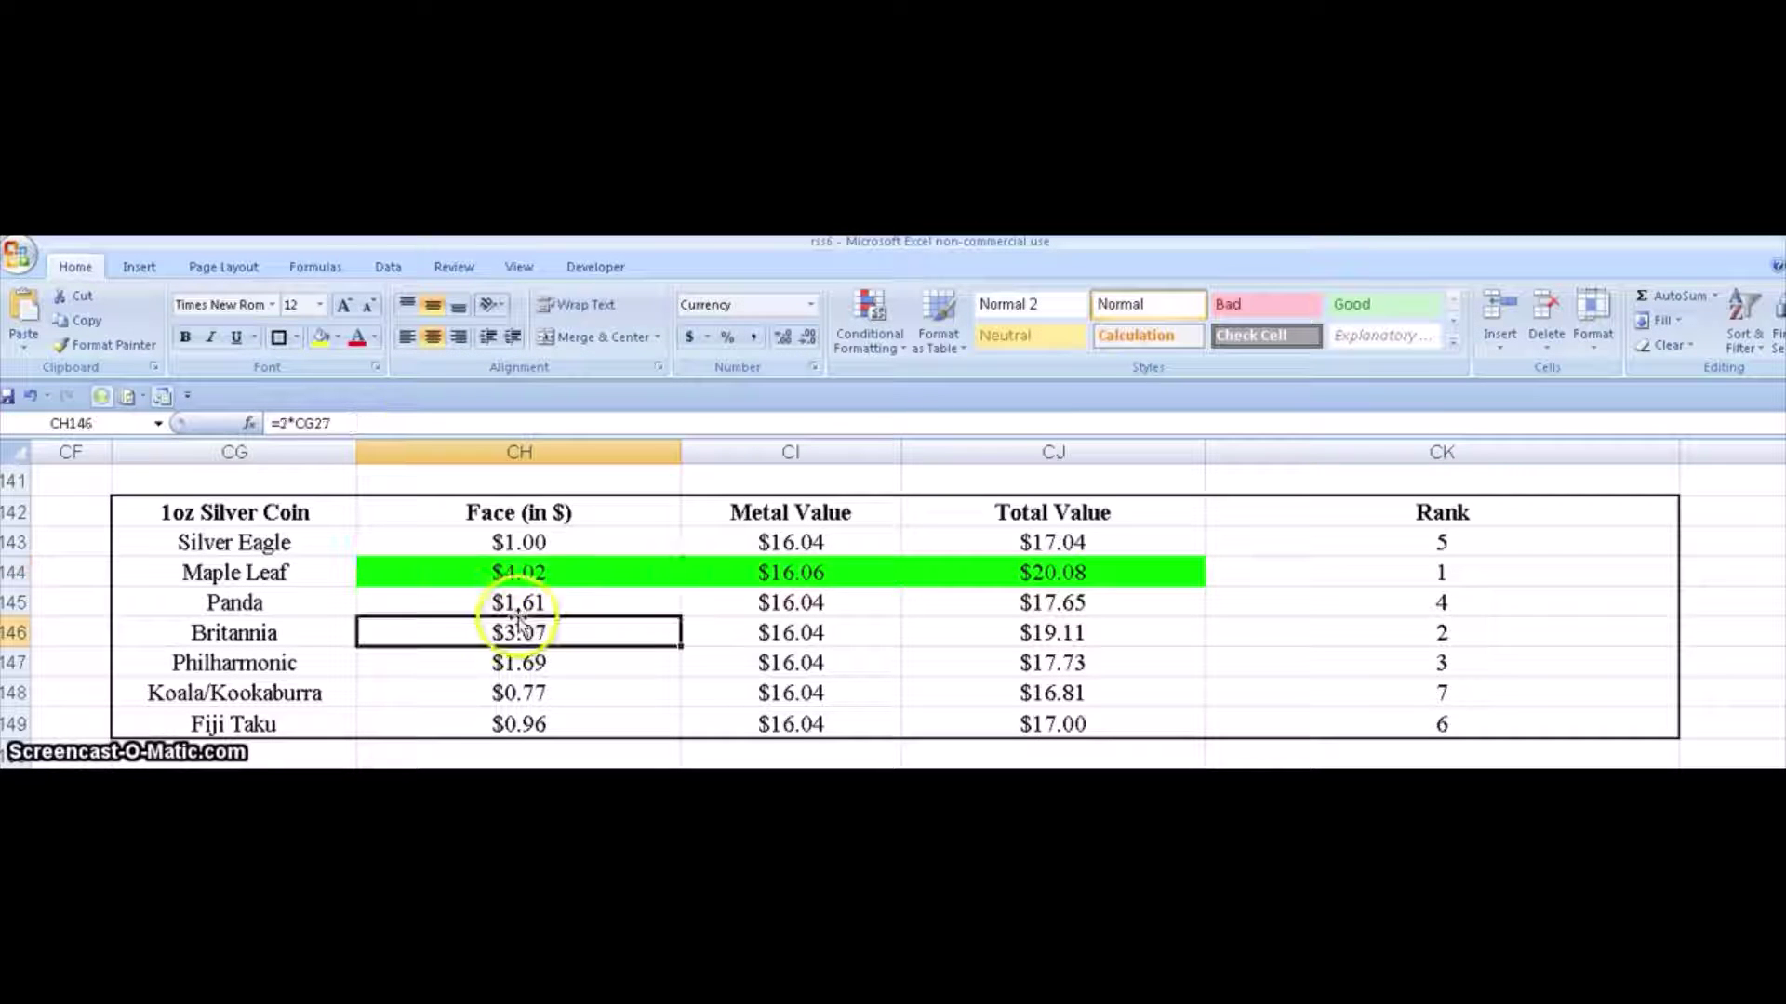
pyautogui.click(544, 573)
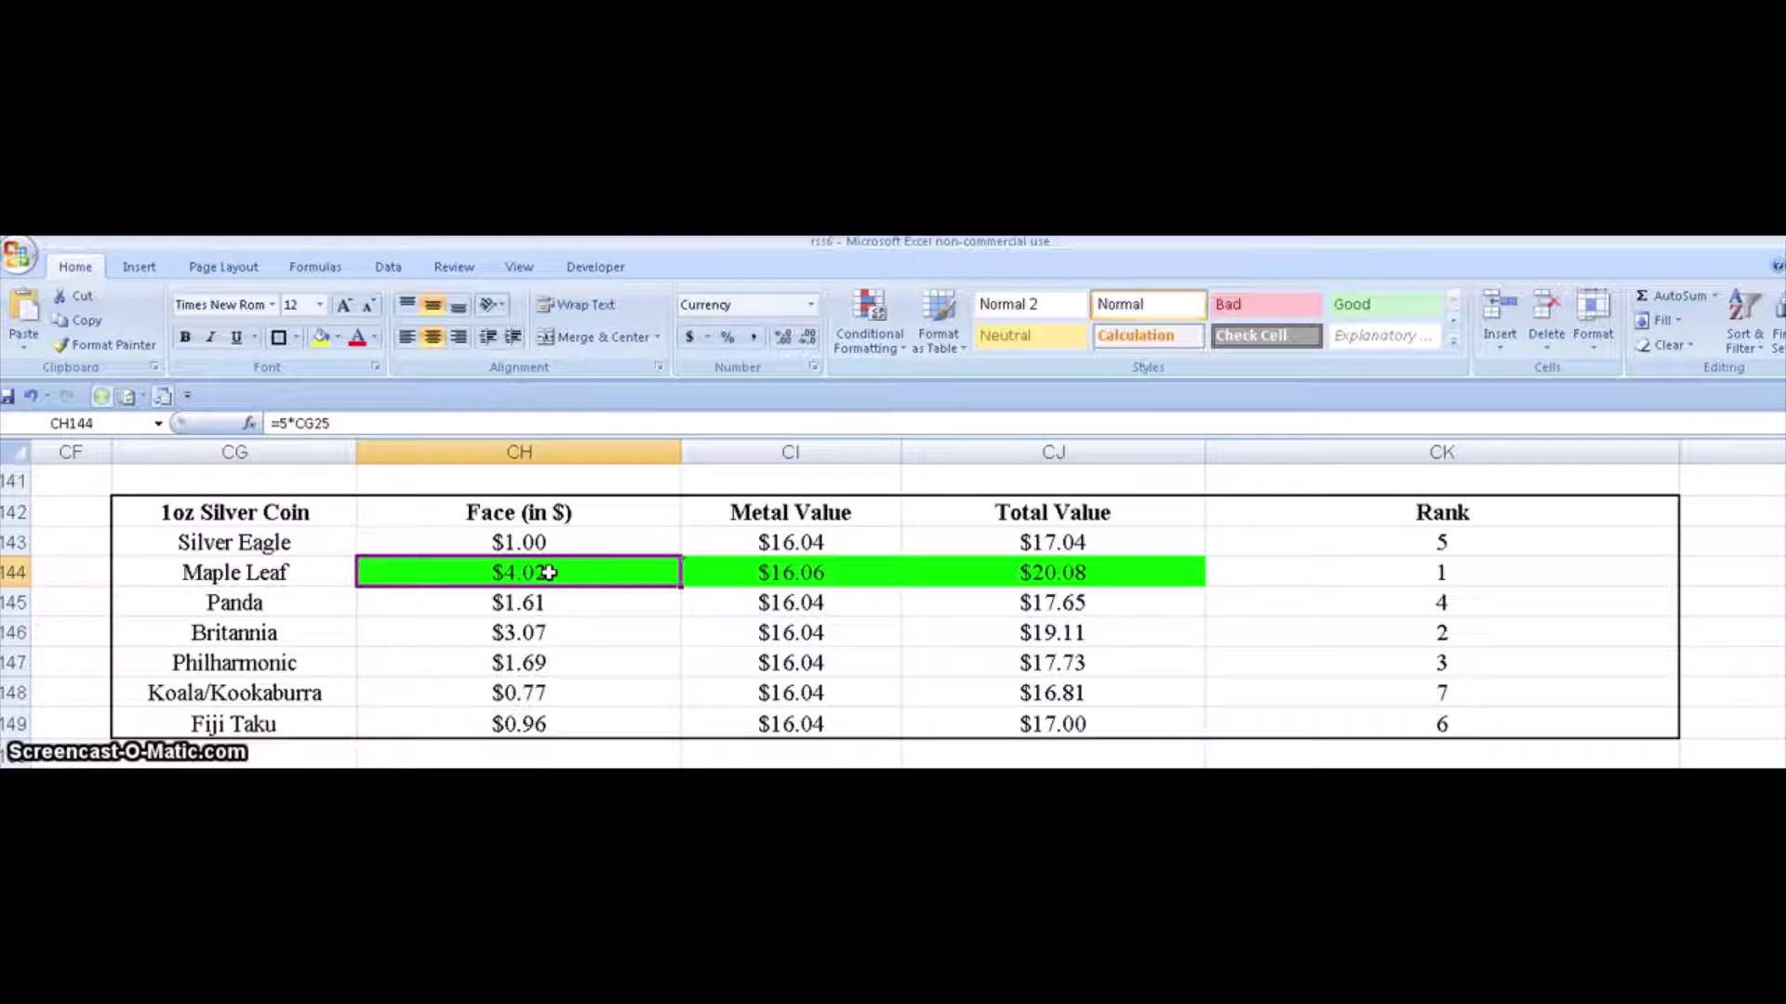
pyautogui.click(269, 602)
pyautogui.click(484, 602)
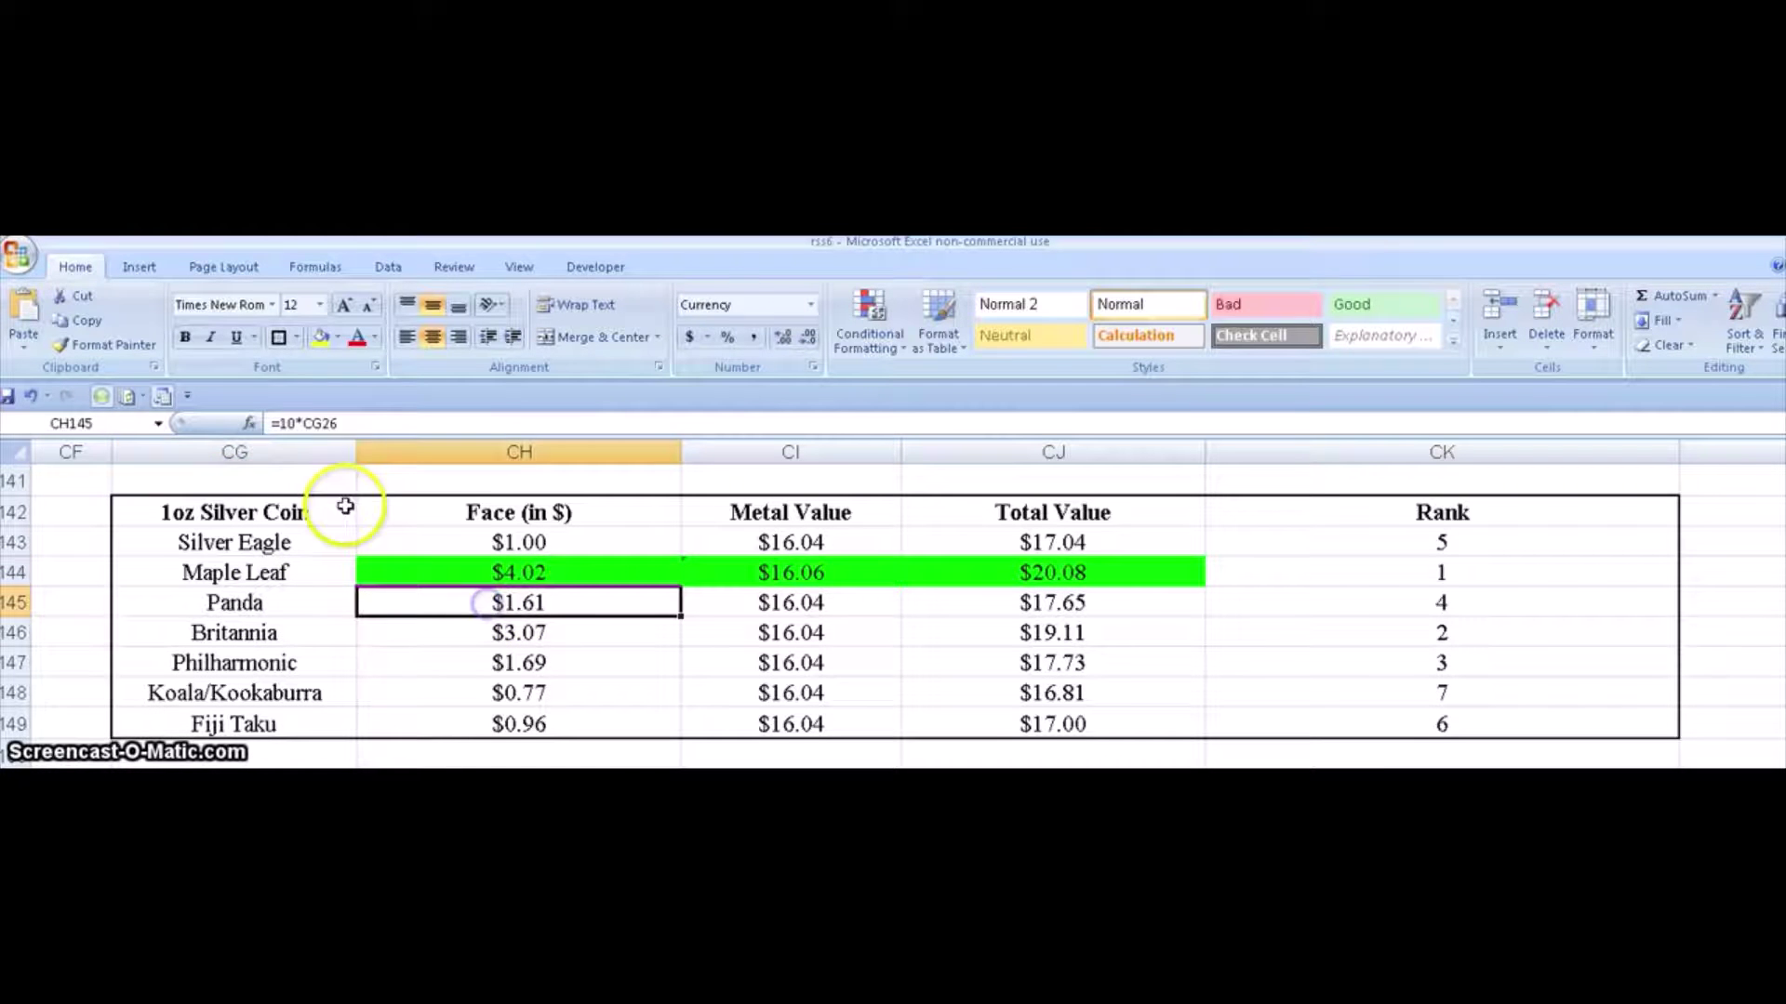
pyautogui.click(280, 423)
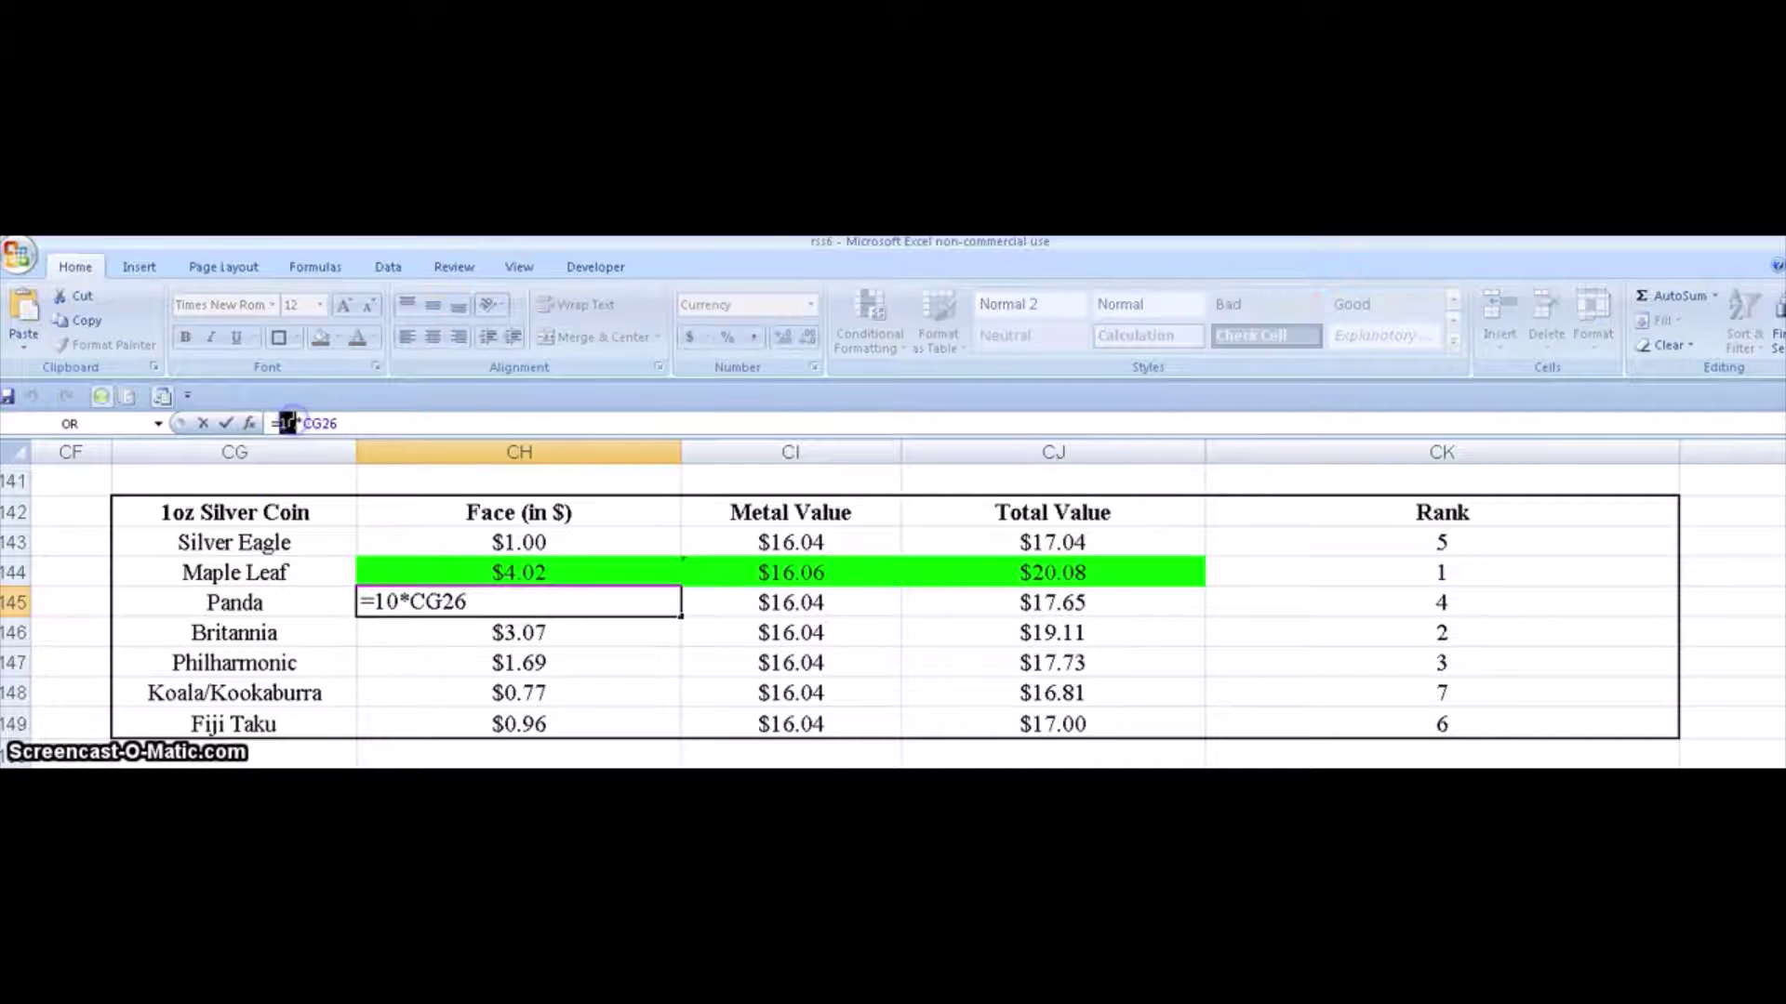
pyautogui.moveTo(280, 423); pyautogui.dragTo(296, 423)
pyautogui.doubleClick(335, 423)
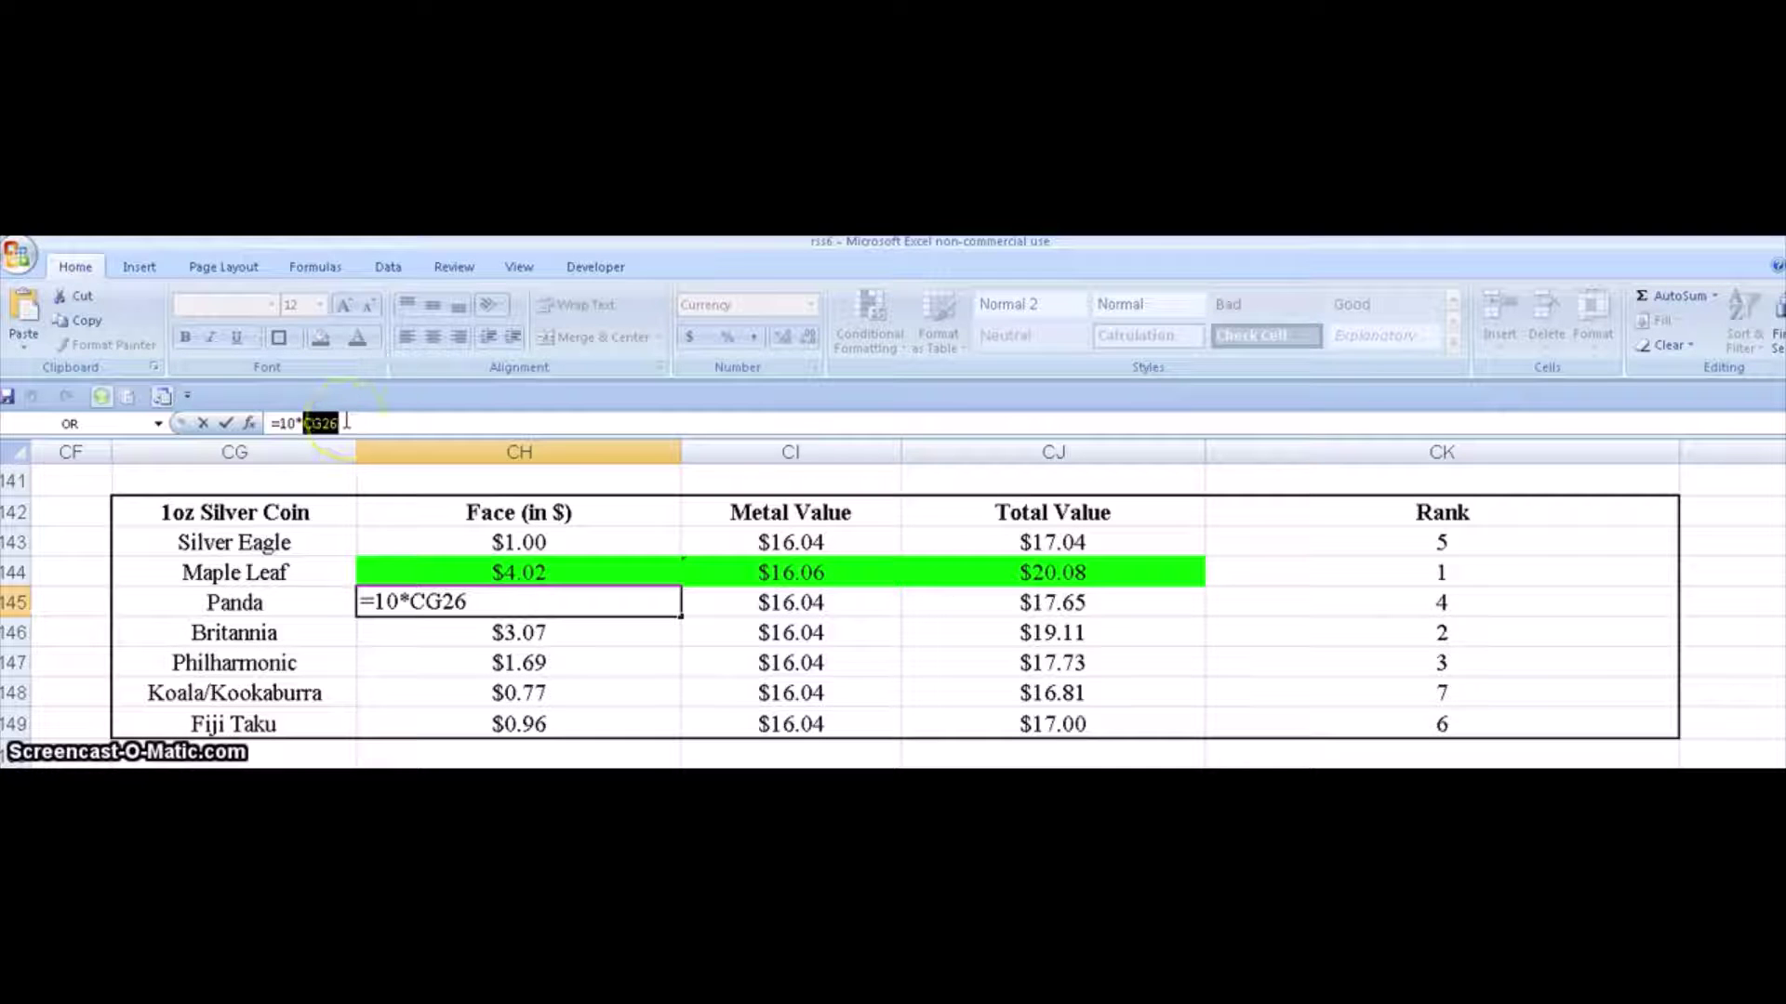
pyautogui.press('Return')
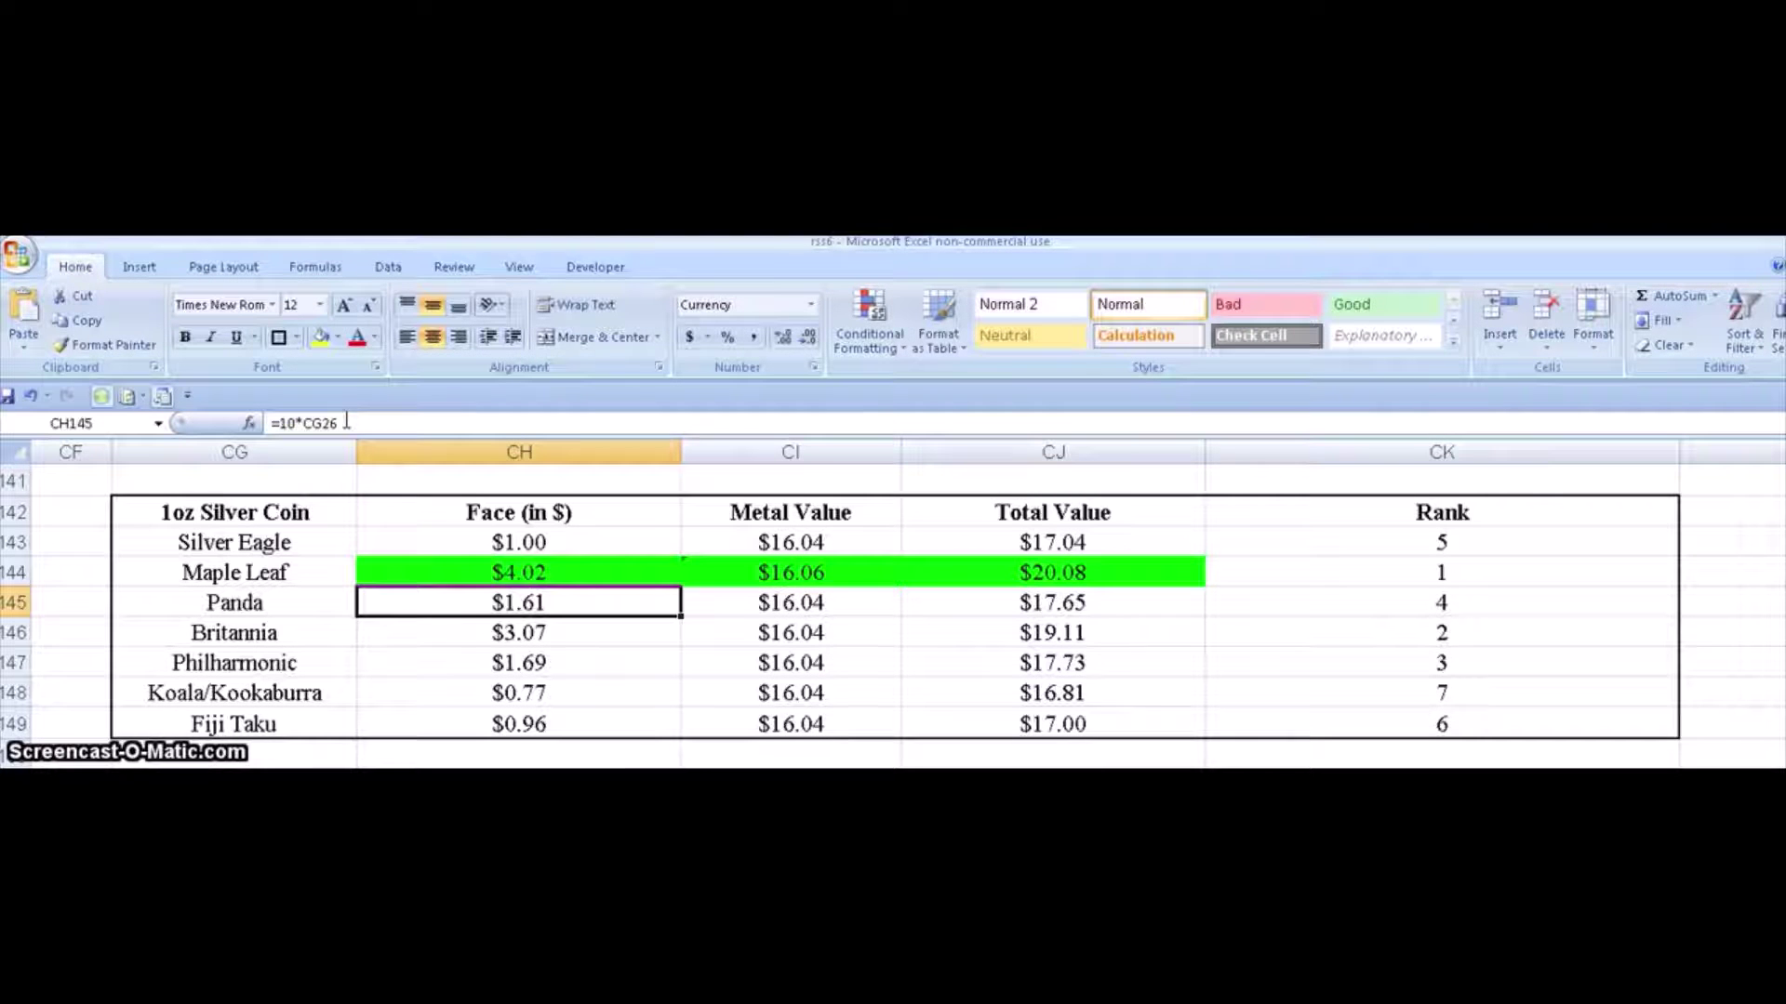
pyautogui.click(511, 631)
pyautogui.click(534, 605)
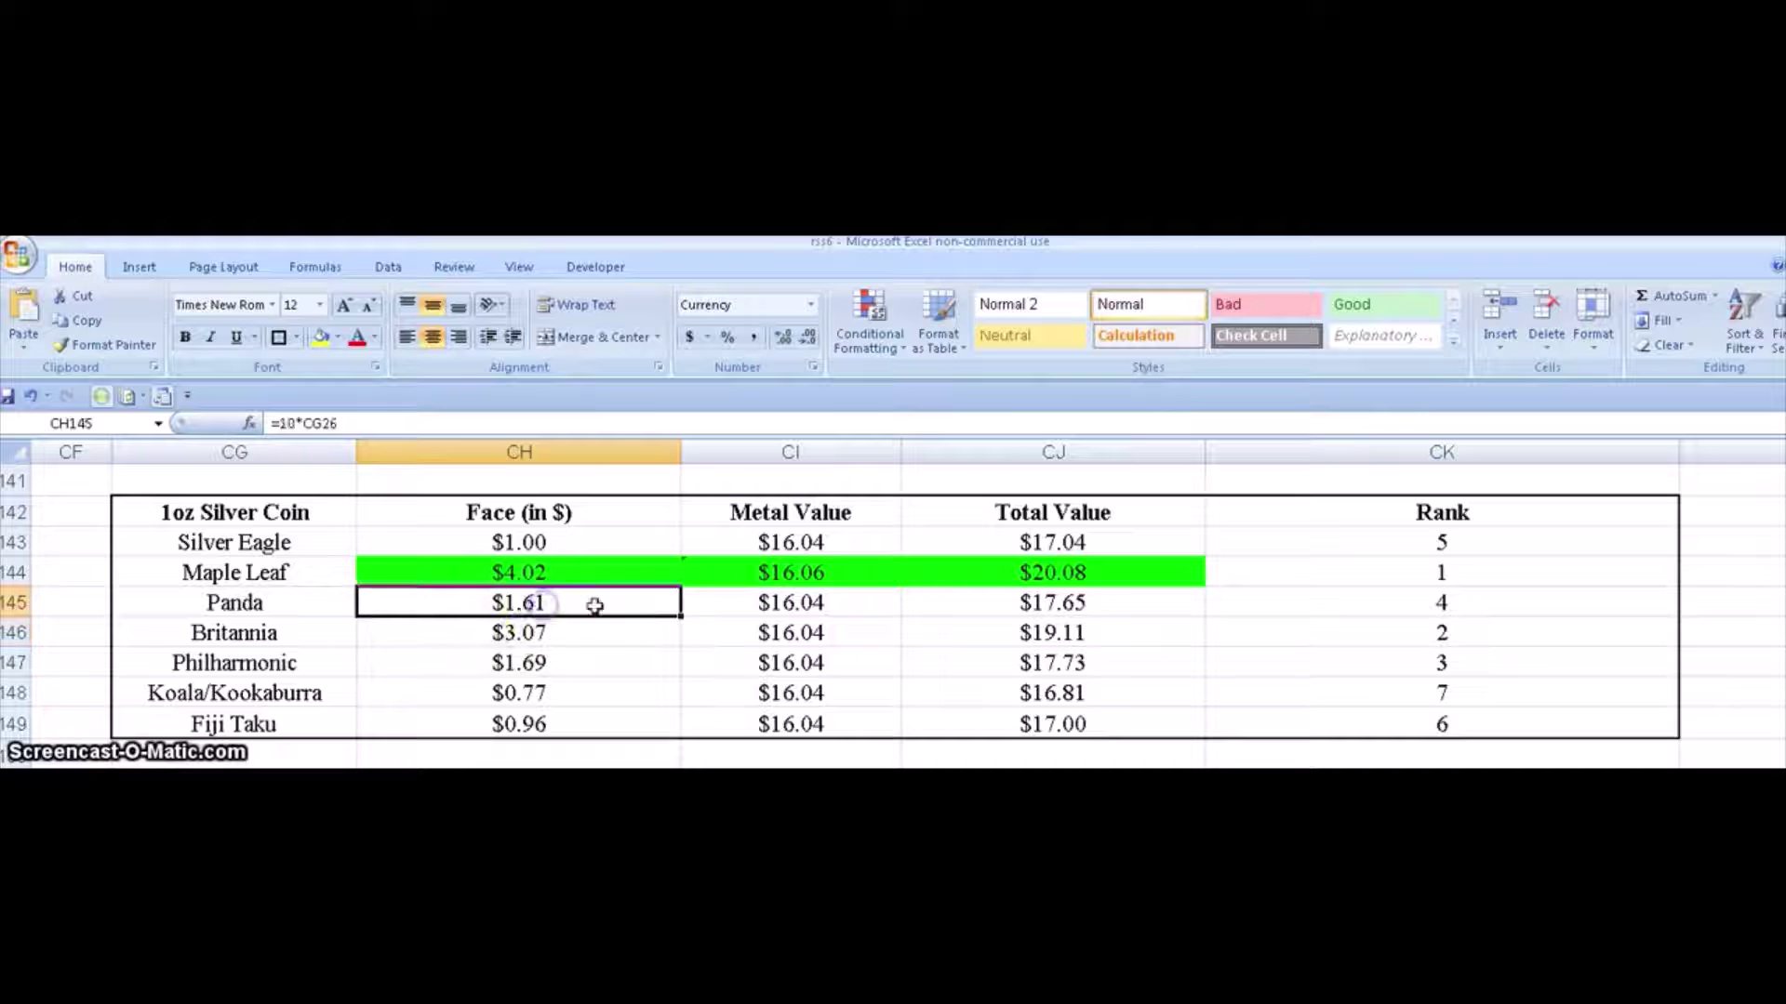
pyautogui.click(600, 606)
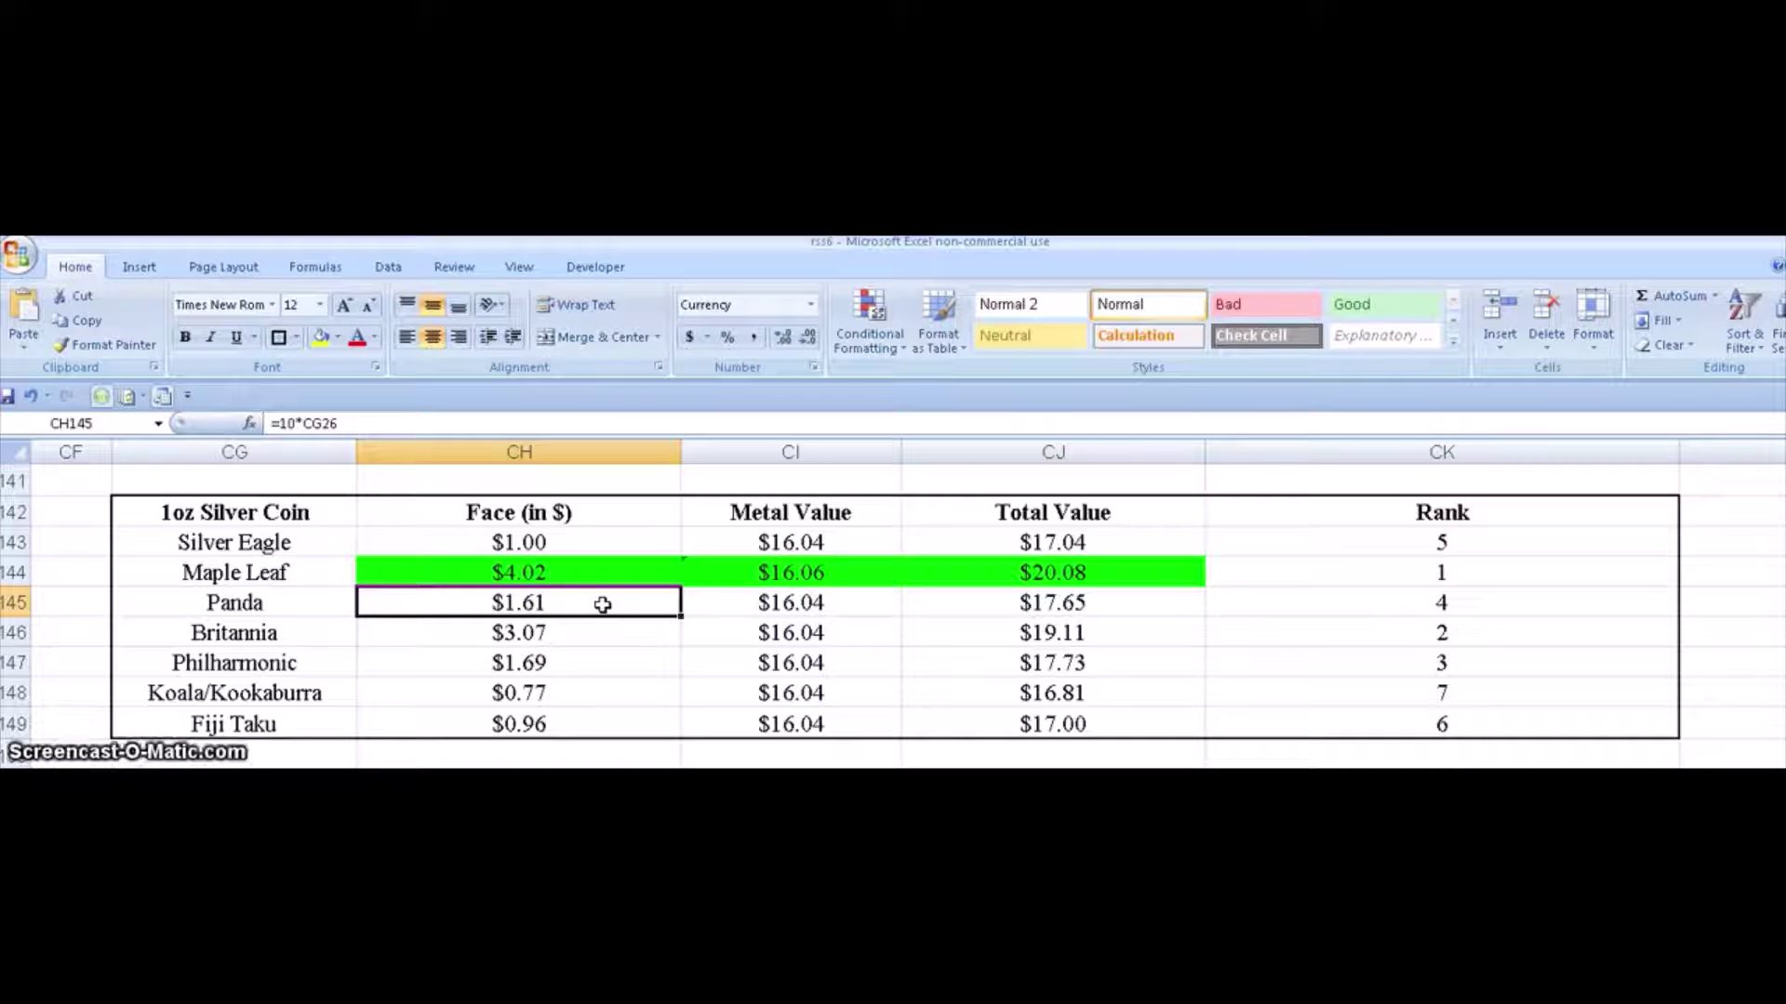
pyautogui.click(286, 630)
pyautogui.click(415, 631)
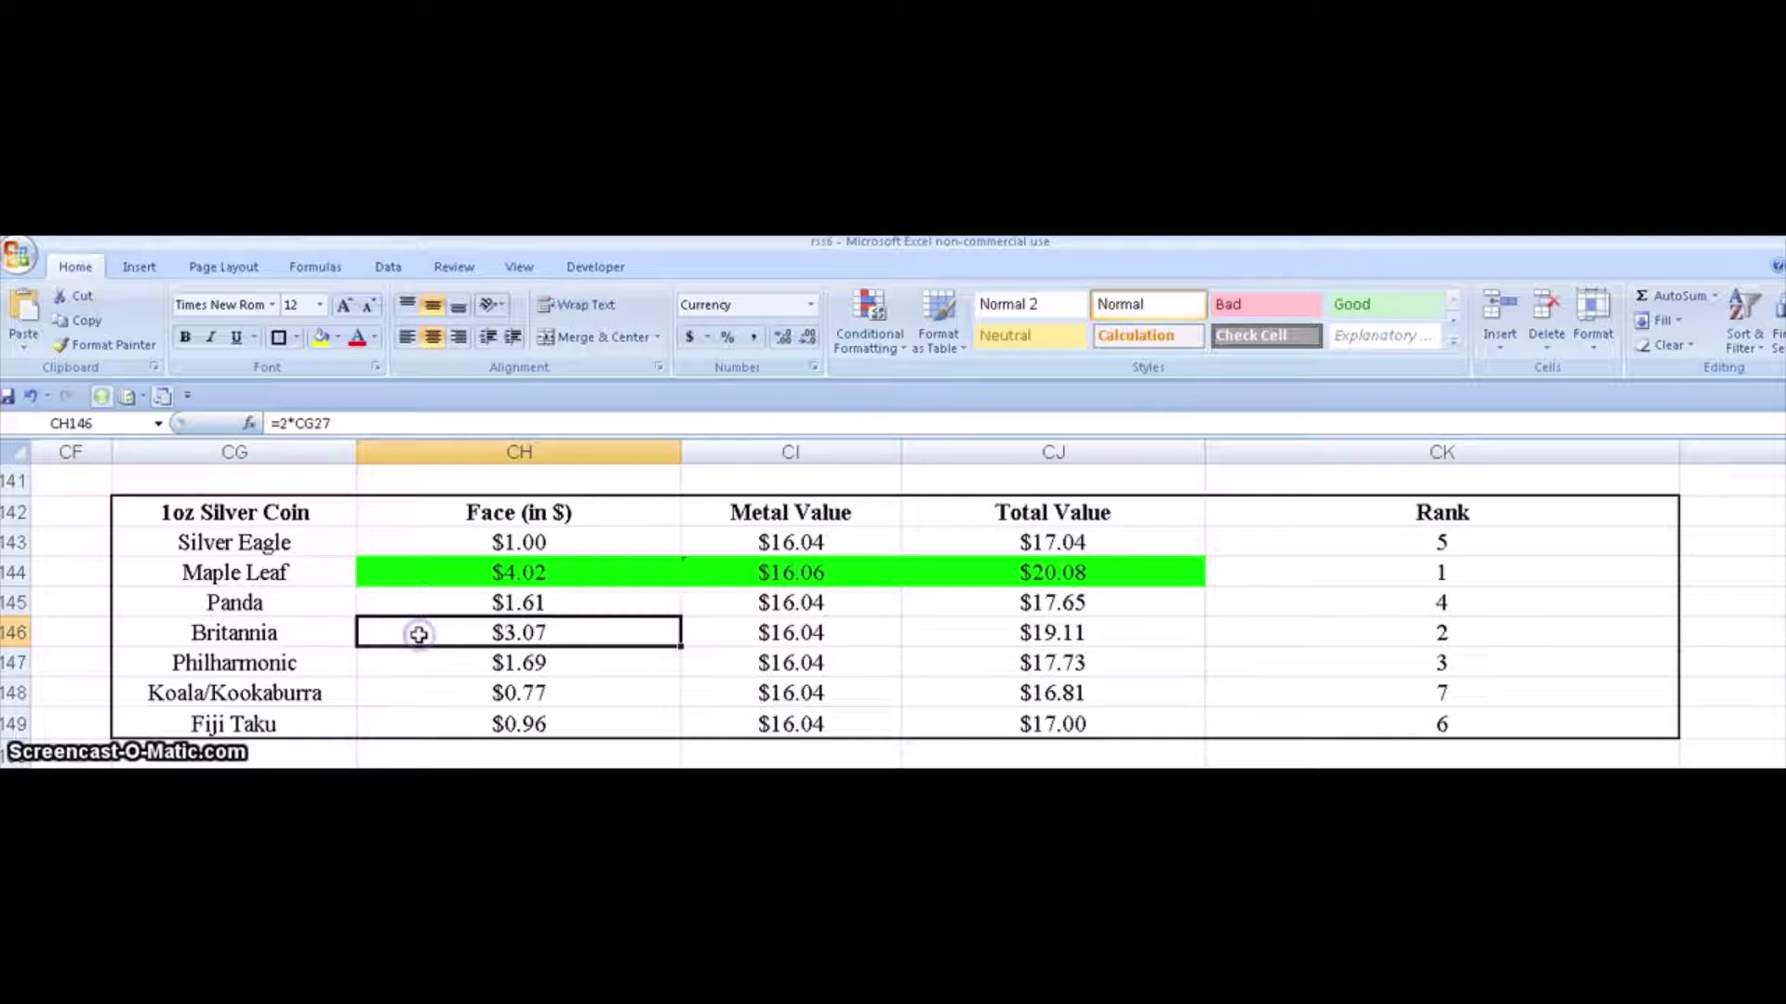
pyautogui.click(472, 664)
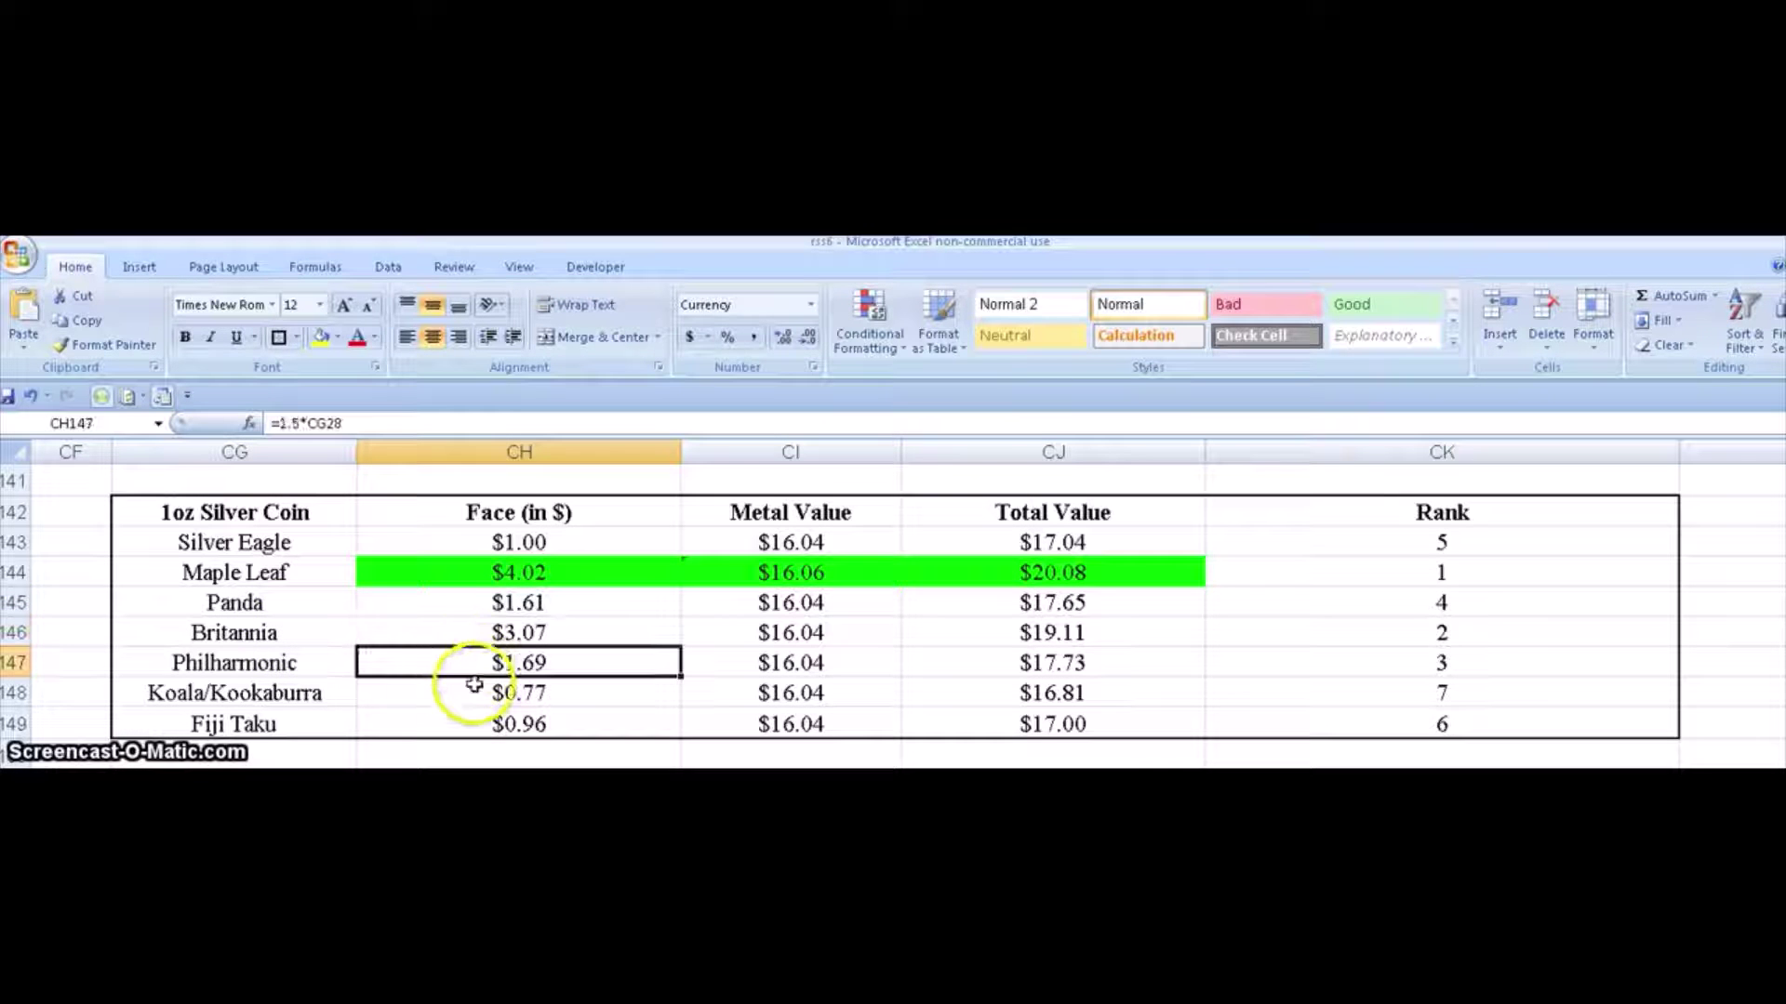
pyautogui.click(477, 696)
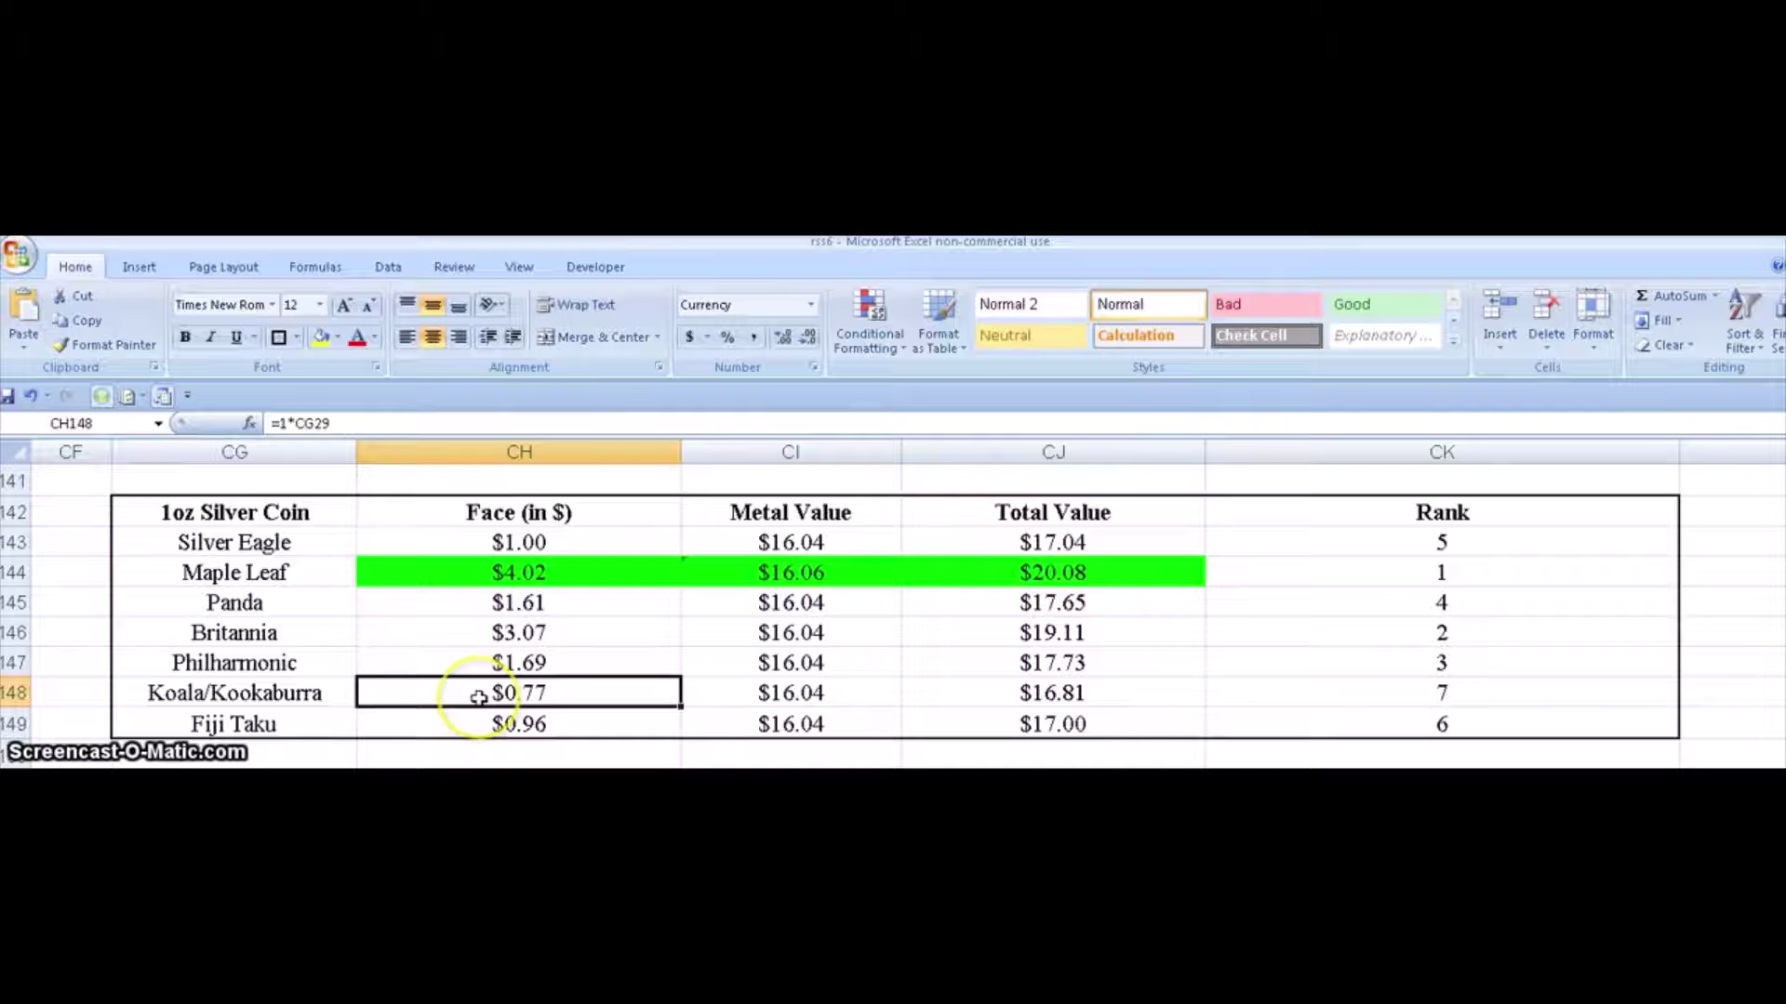
pyautogui.click(495, 722)
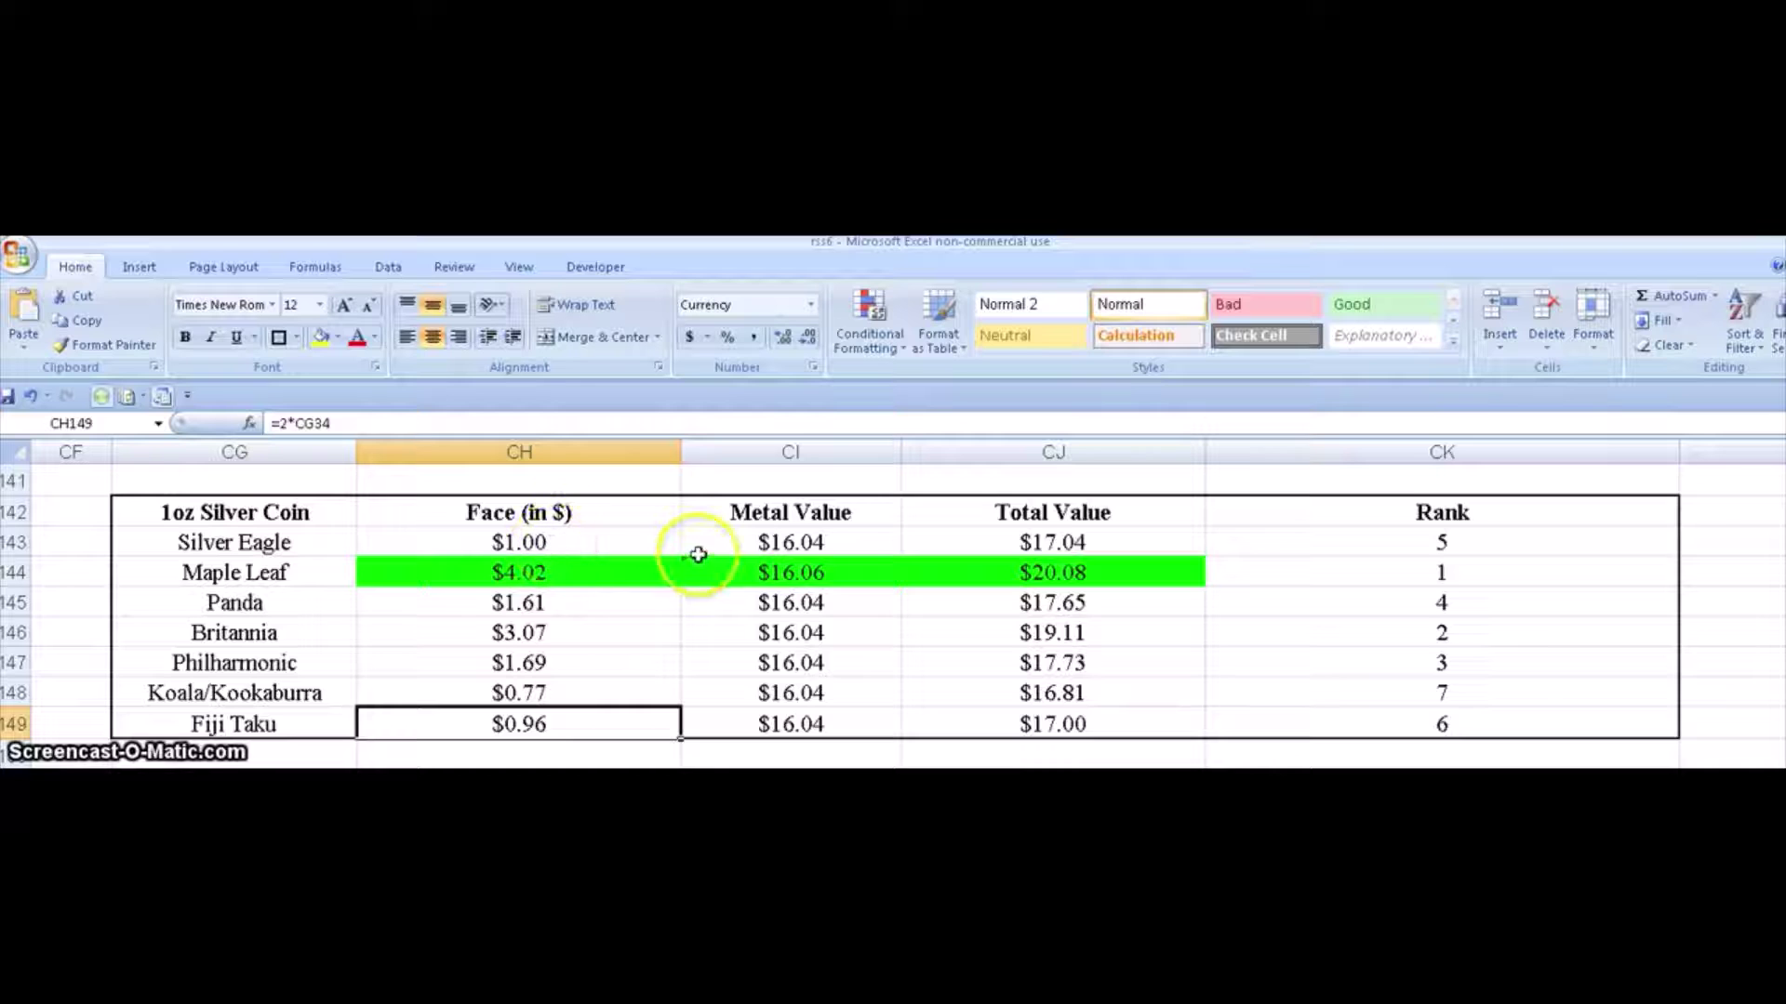
pyautogui.moveTo(756, 540); pyautogui.dragTo(757, 722)
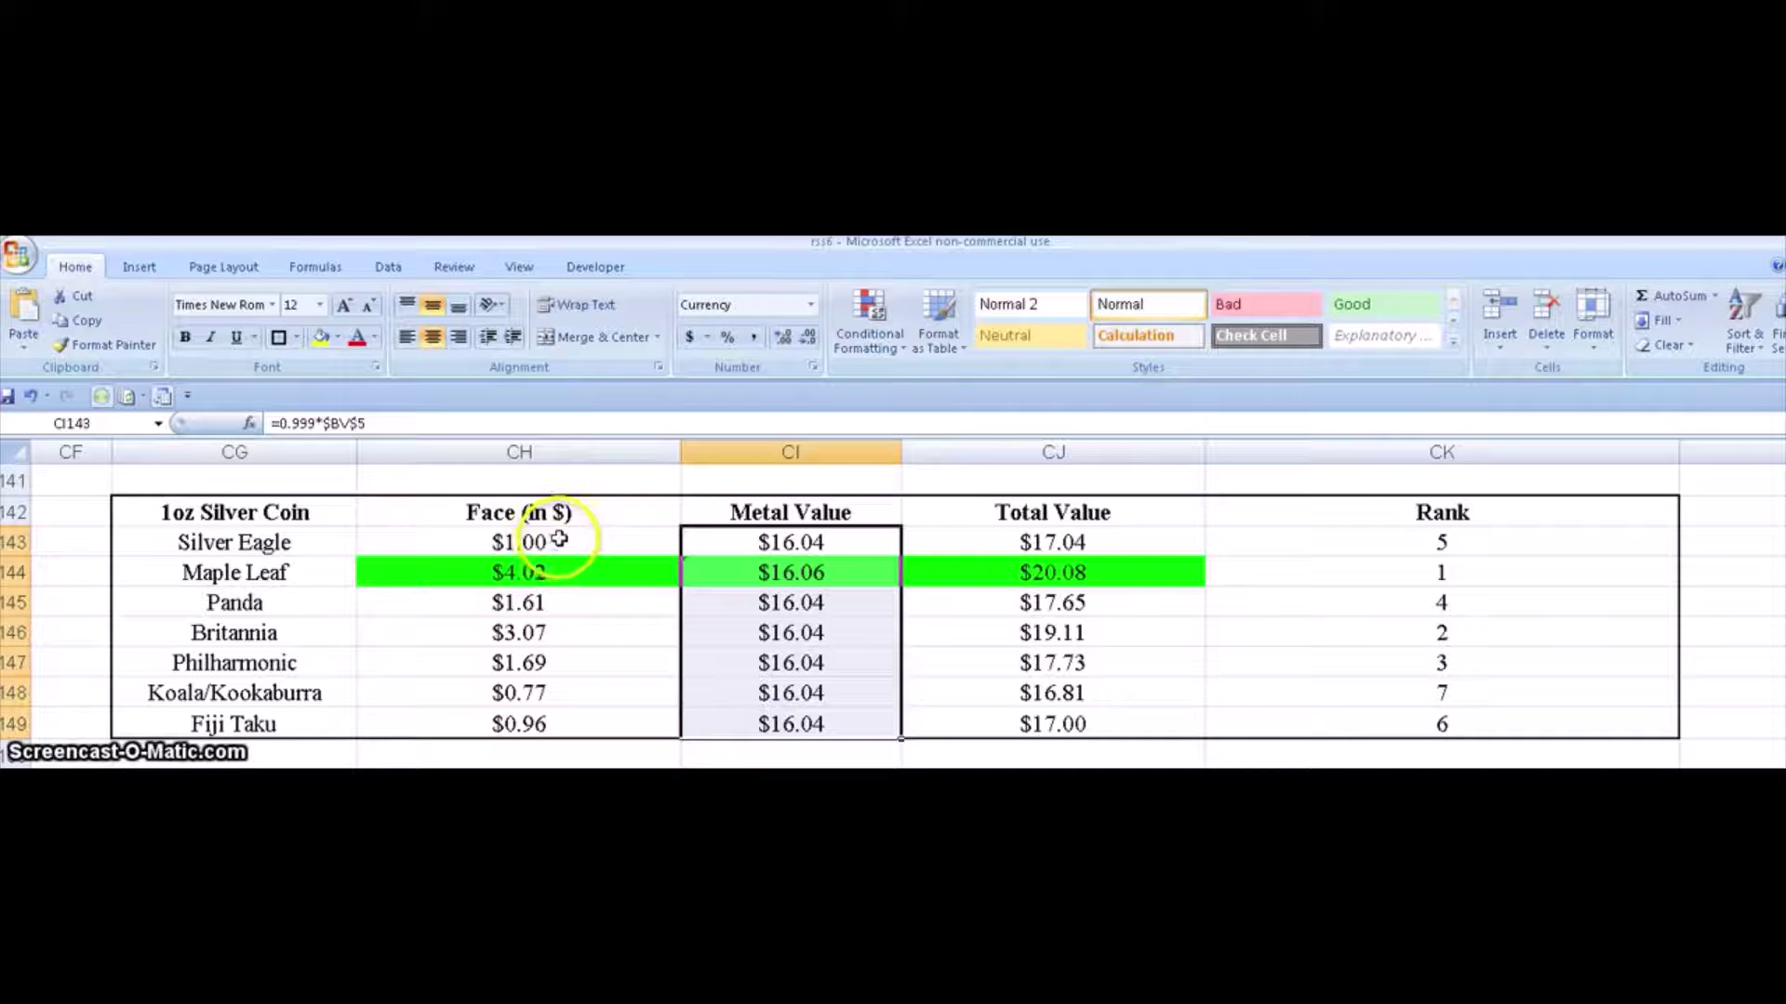
pyautogui.moveTo(553, 542); pyautogui.dragTo(547, 720)
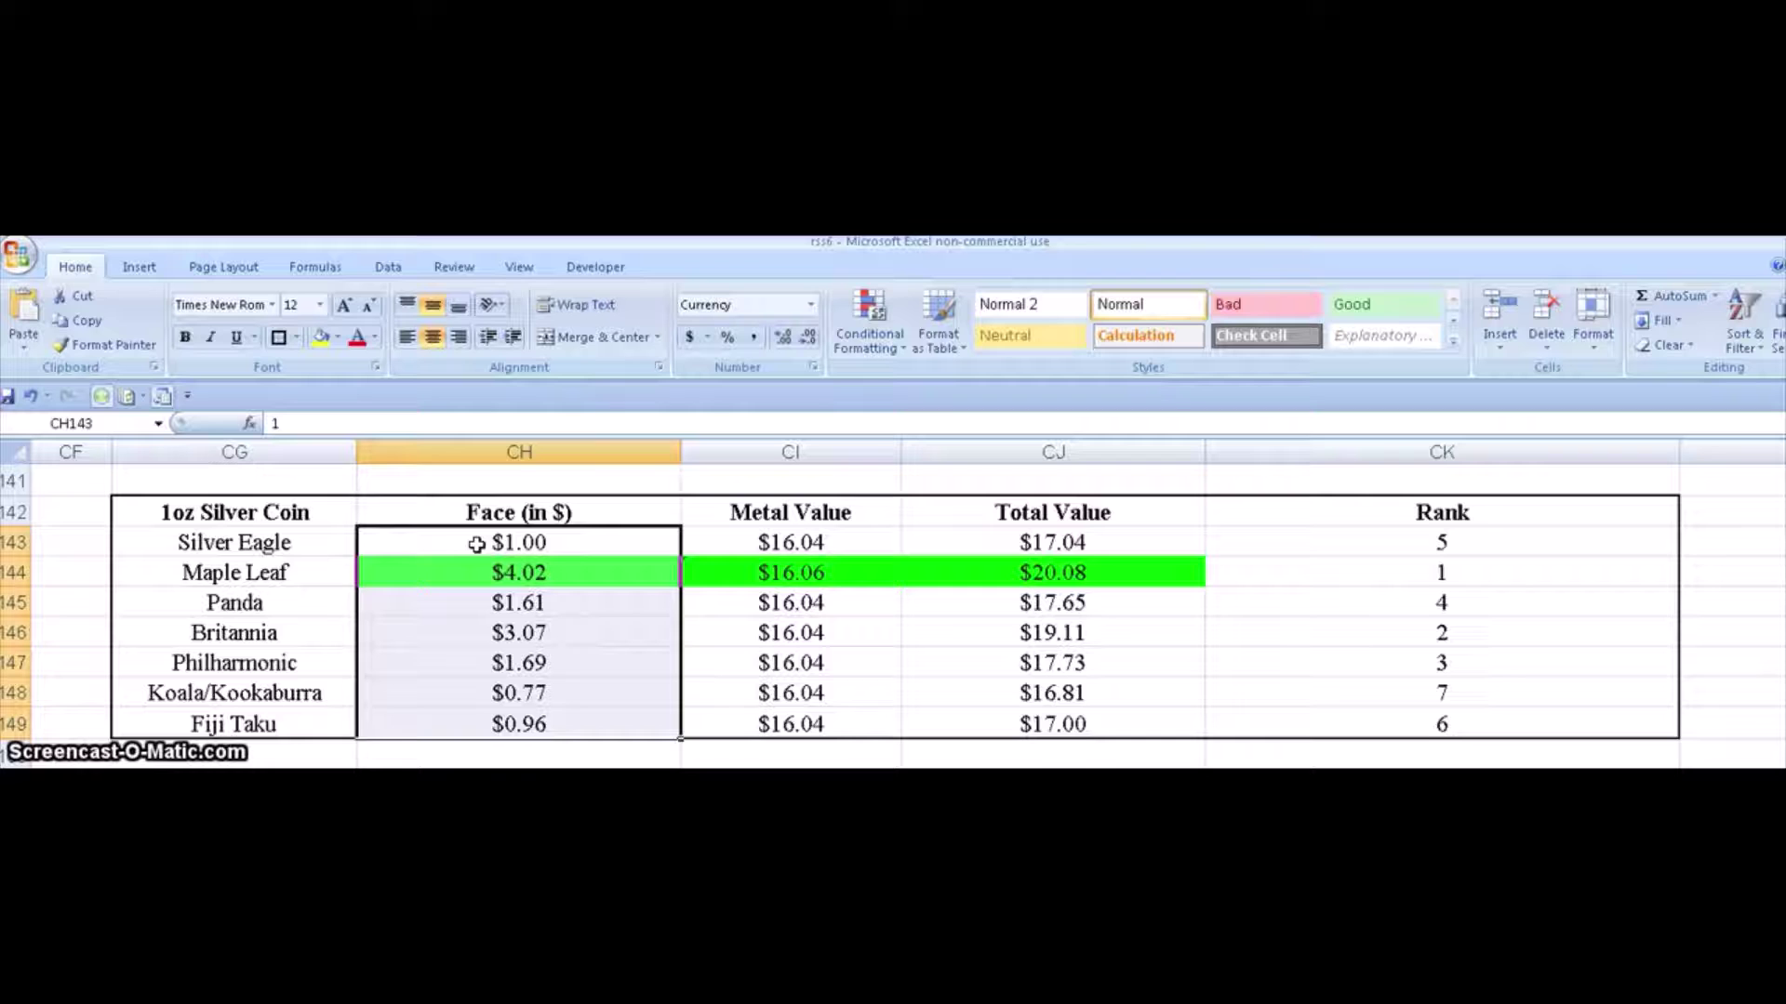
pyautogui.click(556, 577)
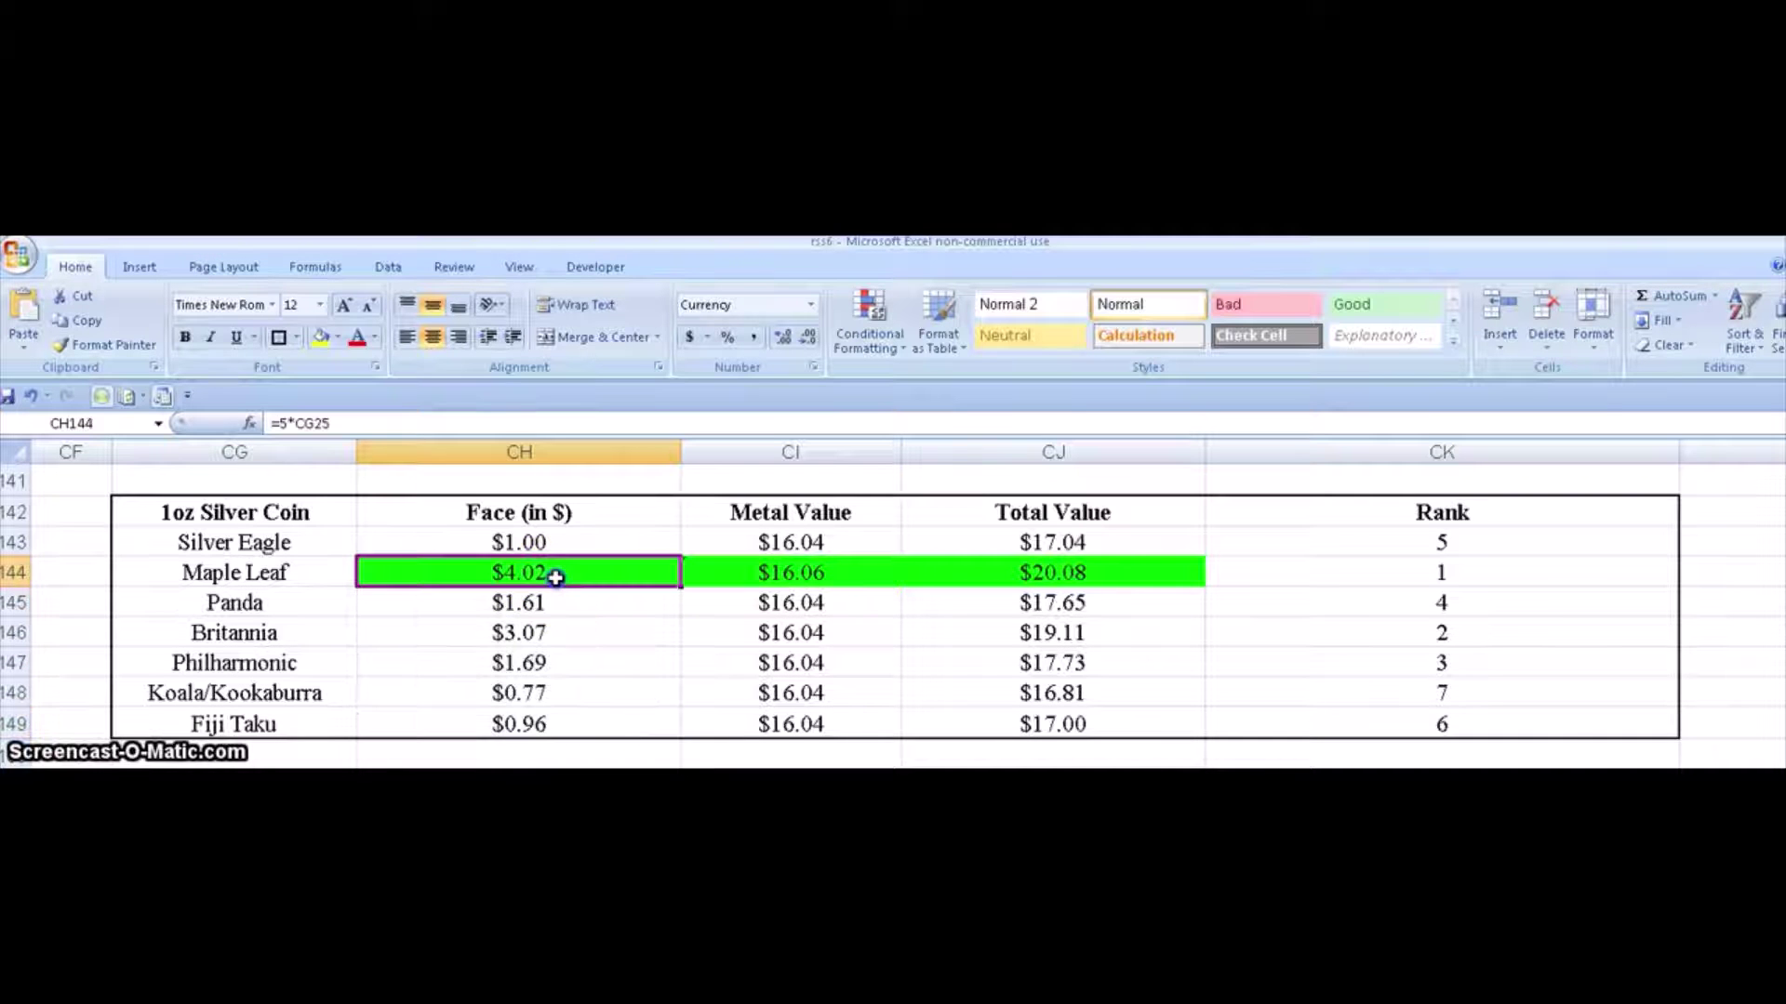
pyautogui.click(590, 601)
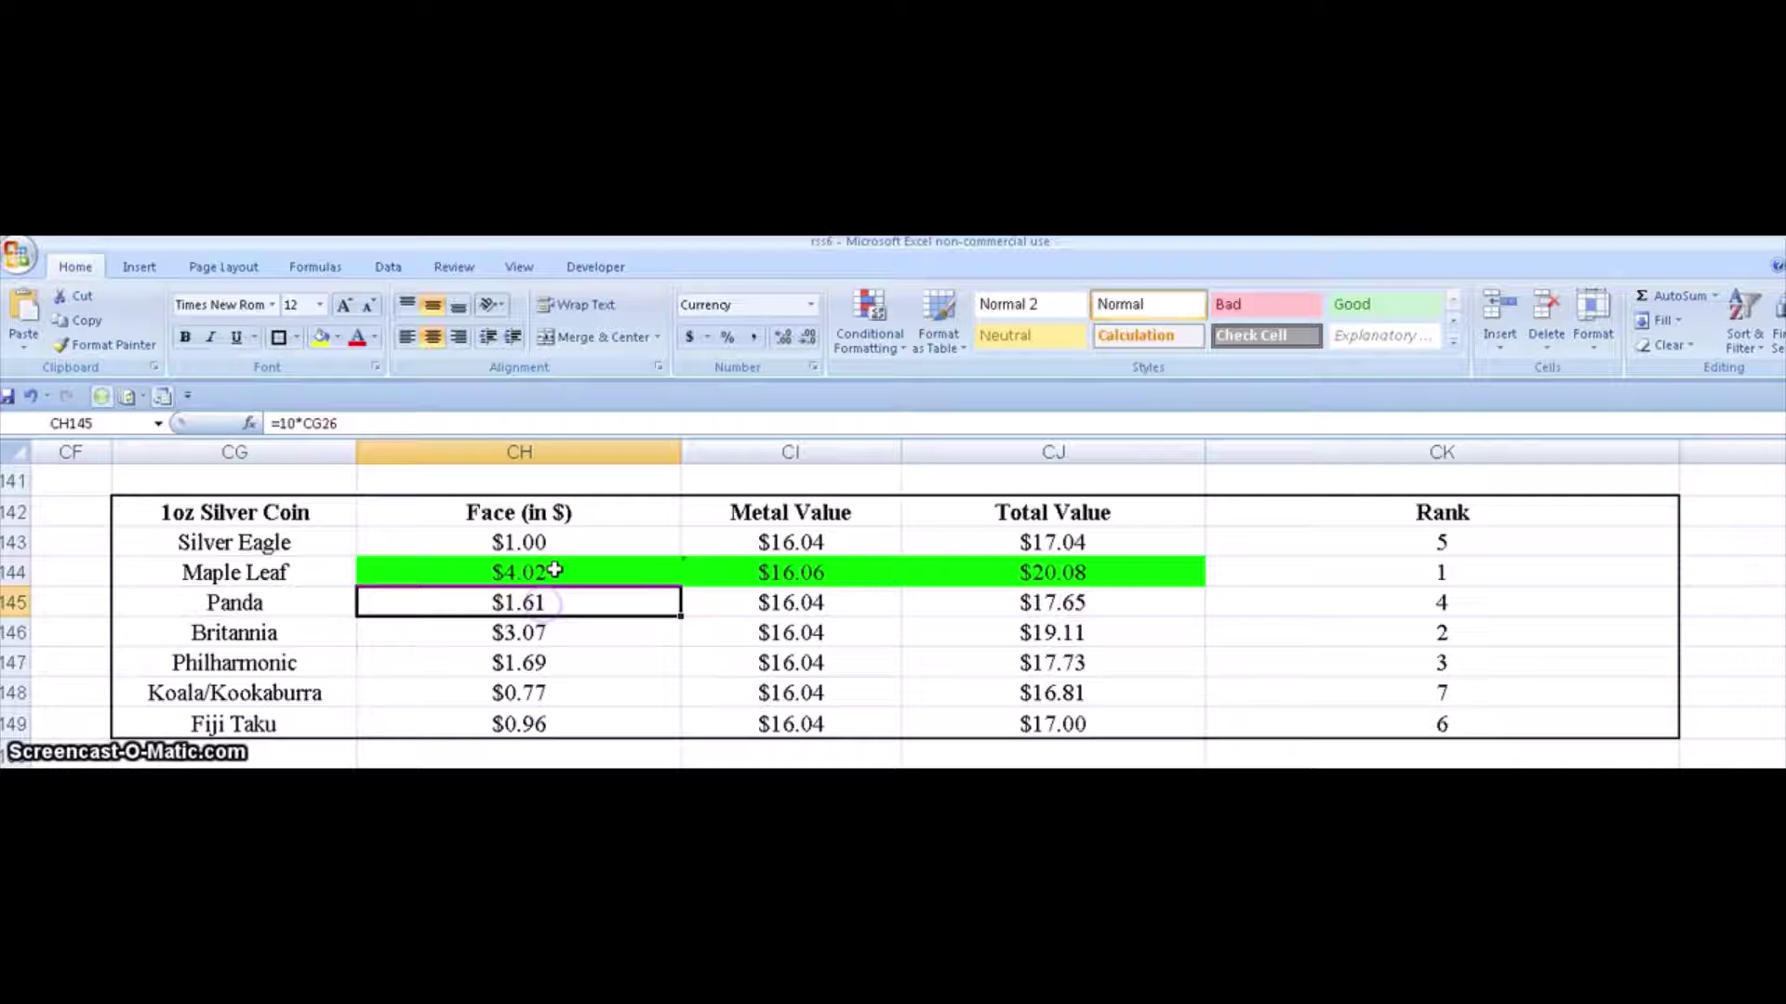
pyautogui.click(555, 571)
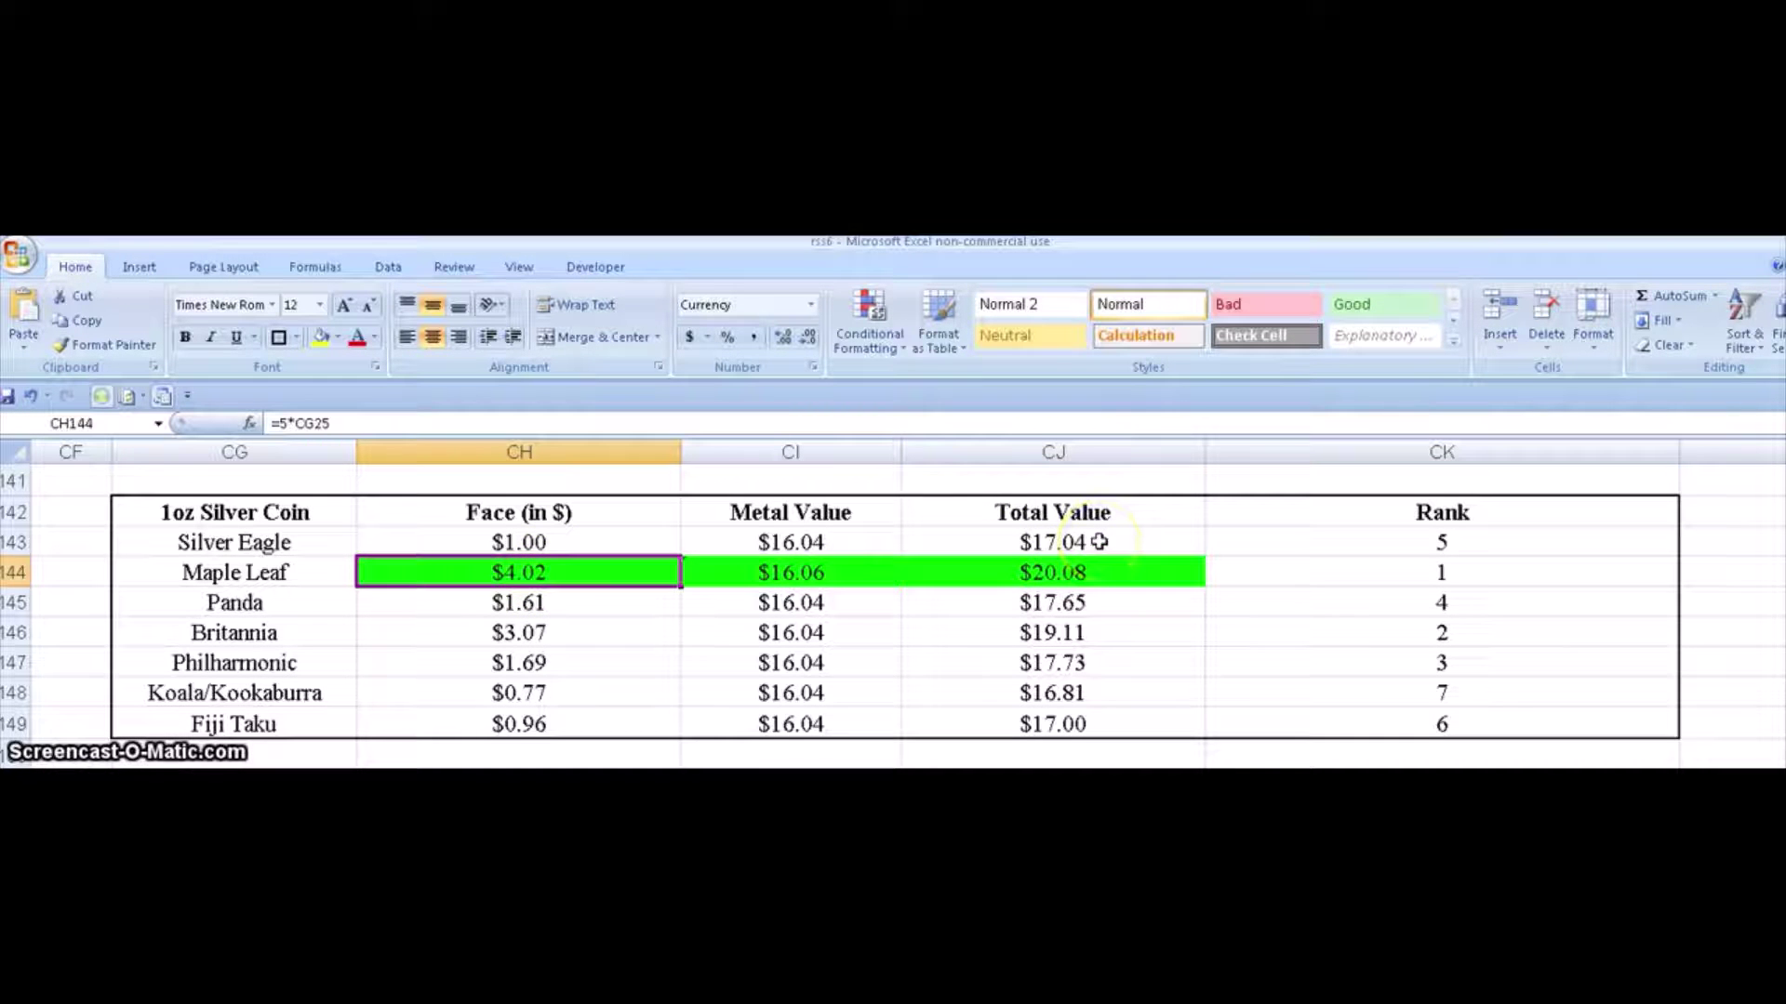
pyautogui.click(1032, 579)
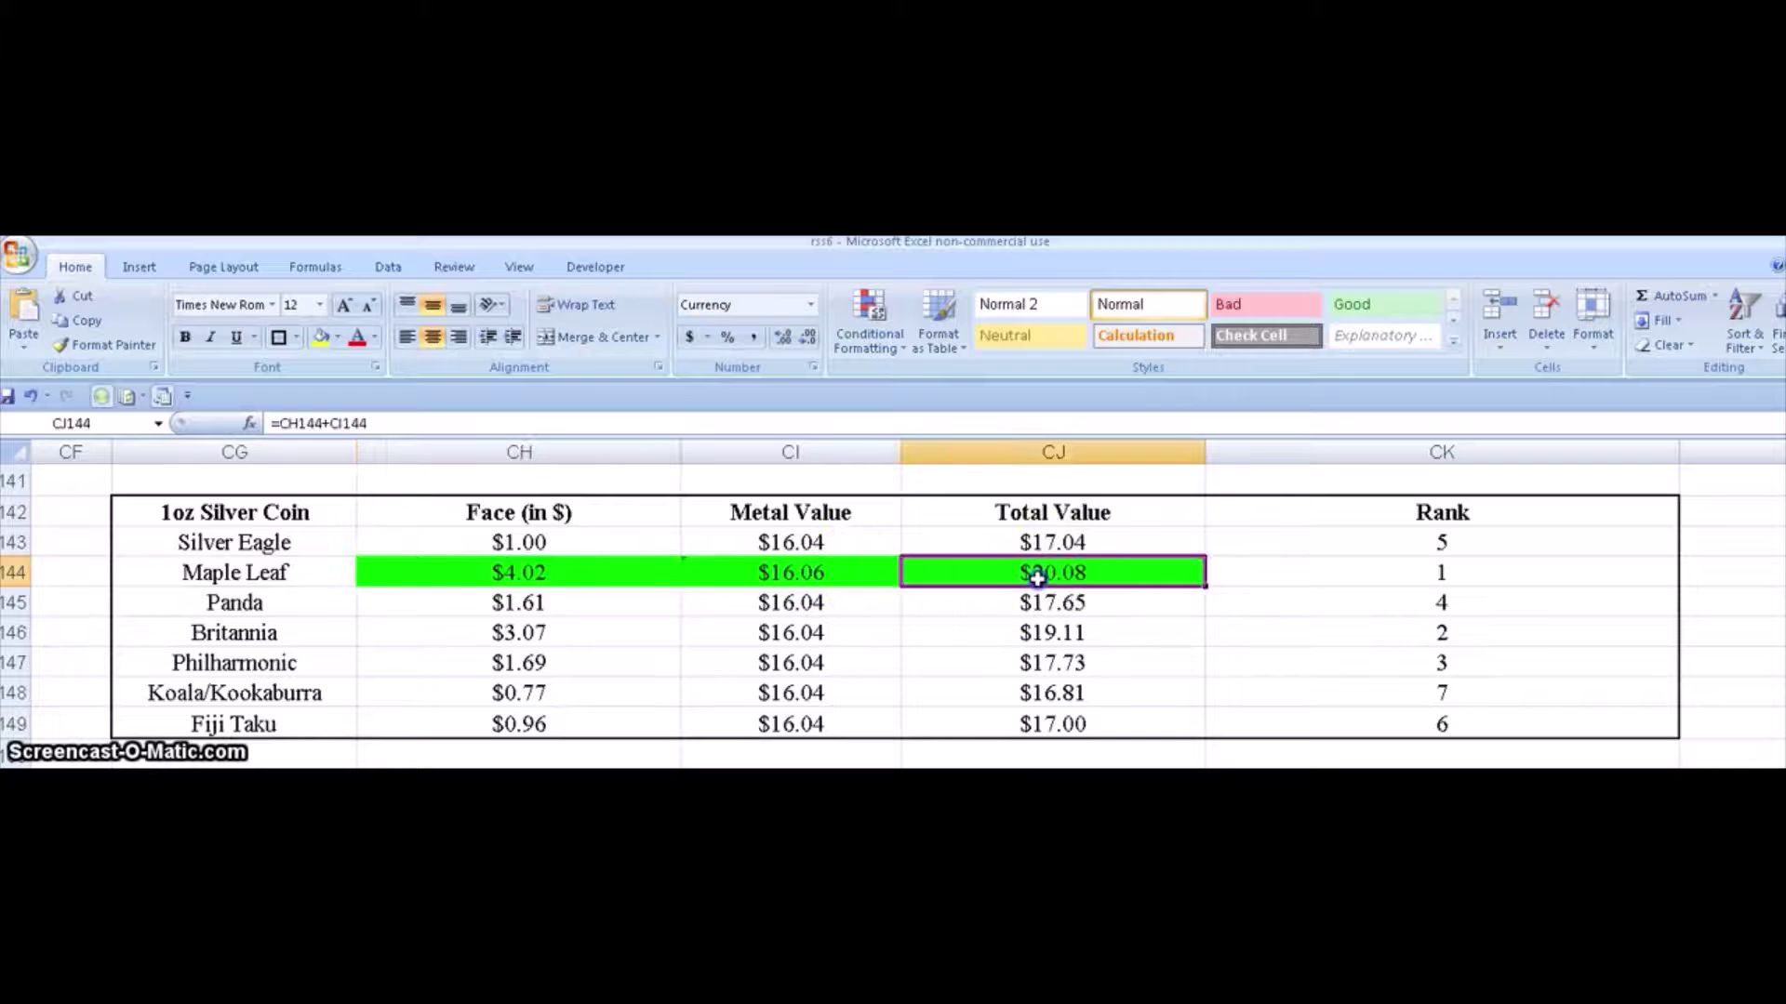
pyautogui.click(447, 573)
pyautogui.click(745, 574)
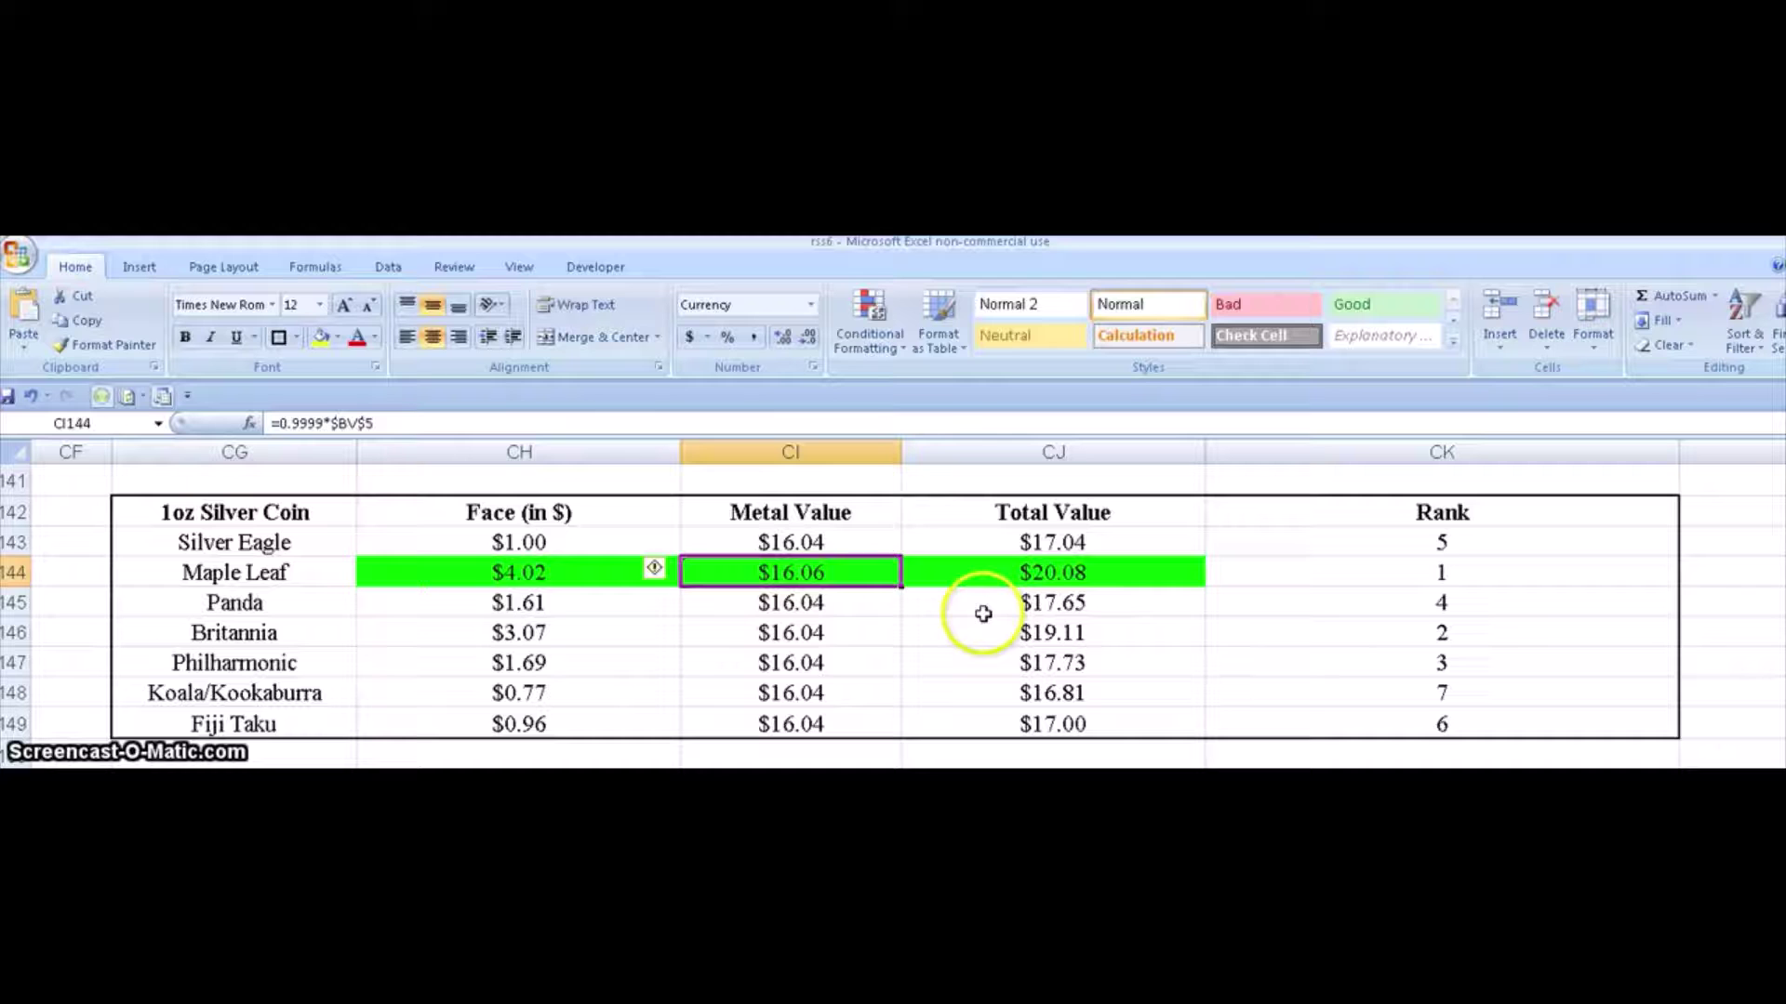
pyautogui.click(548, 572)
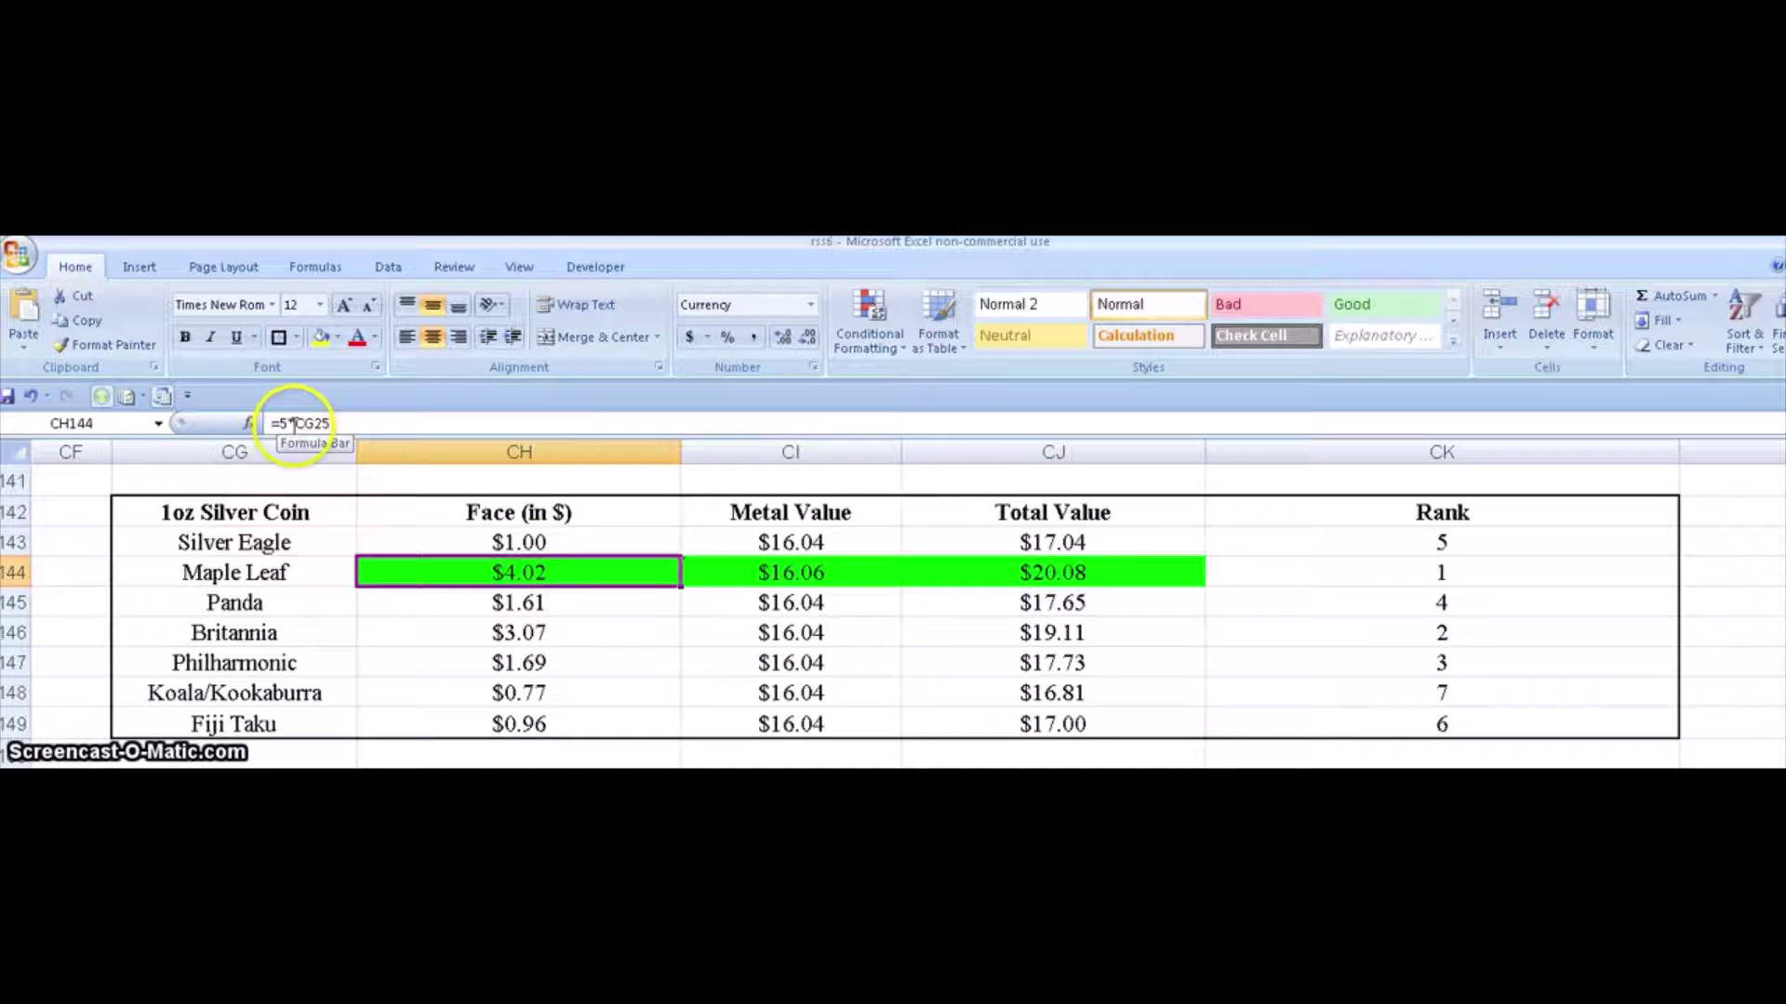
pyautogui.click(290, 424)
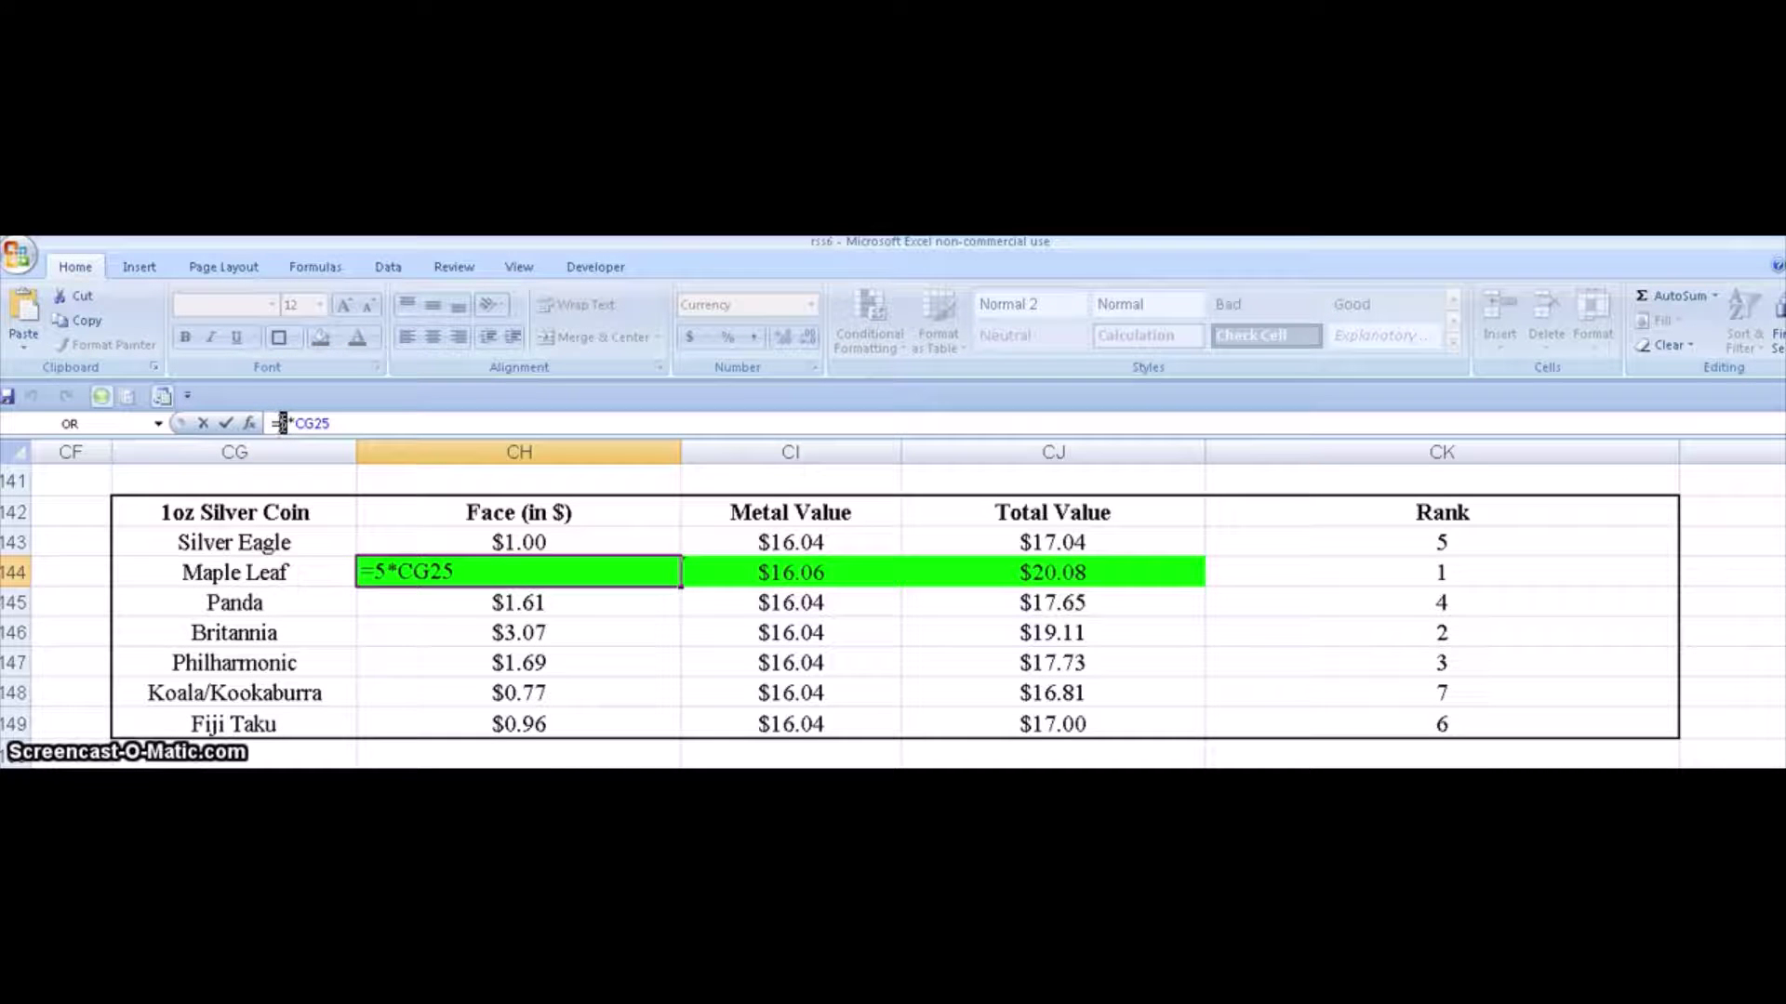
pyautogui.press('Return')
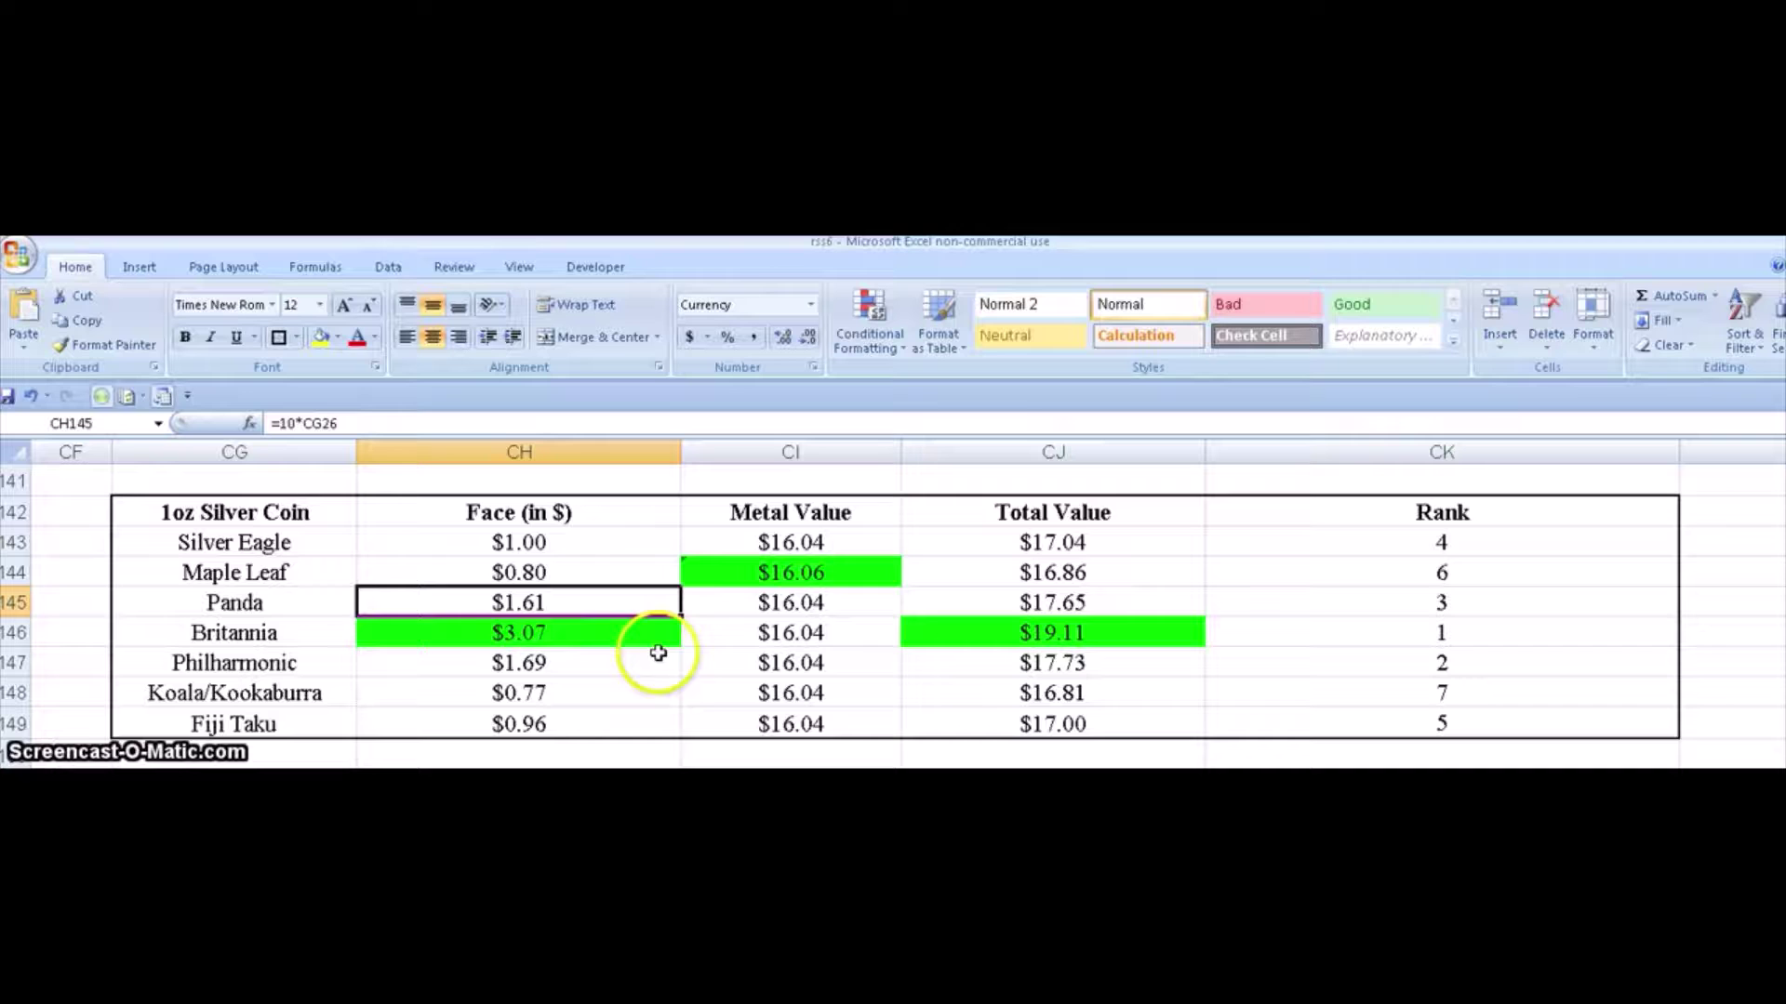
pyautogui.click(815, 642)
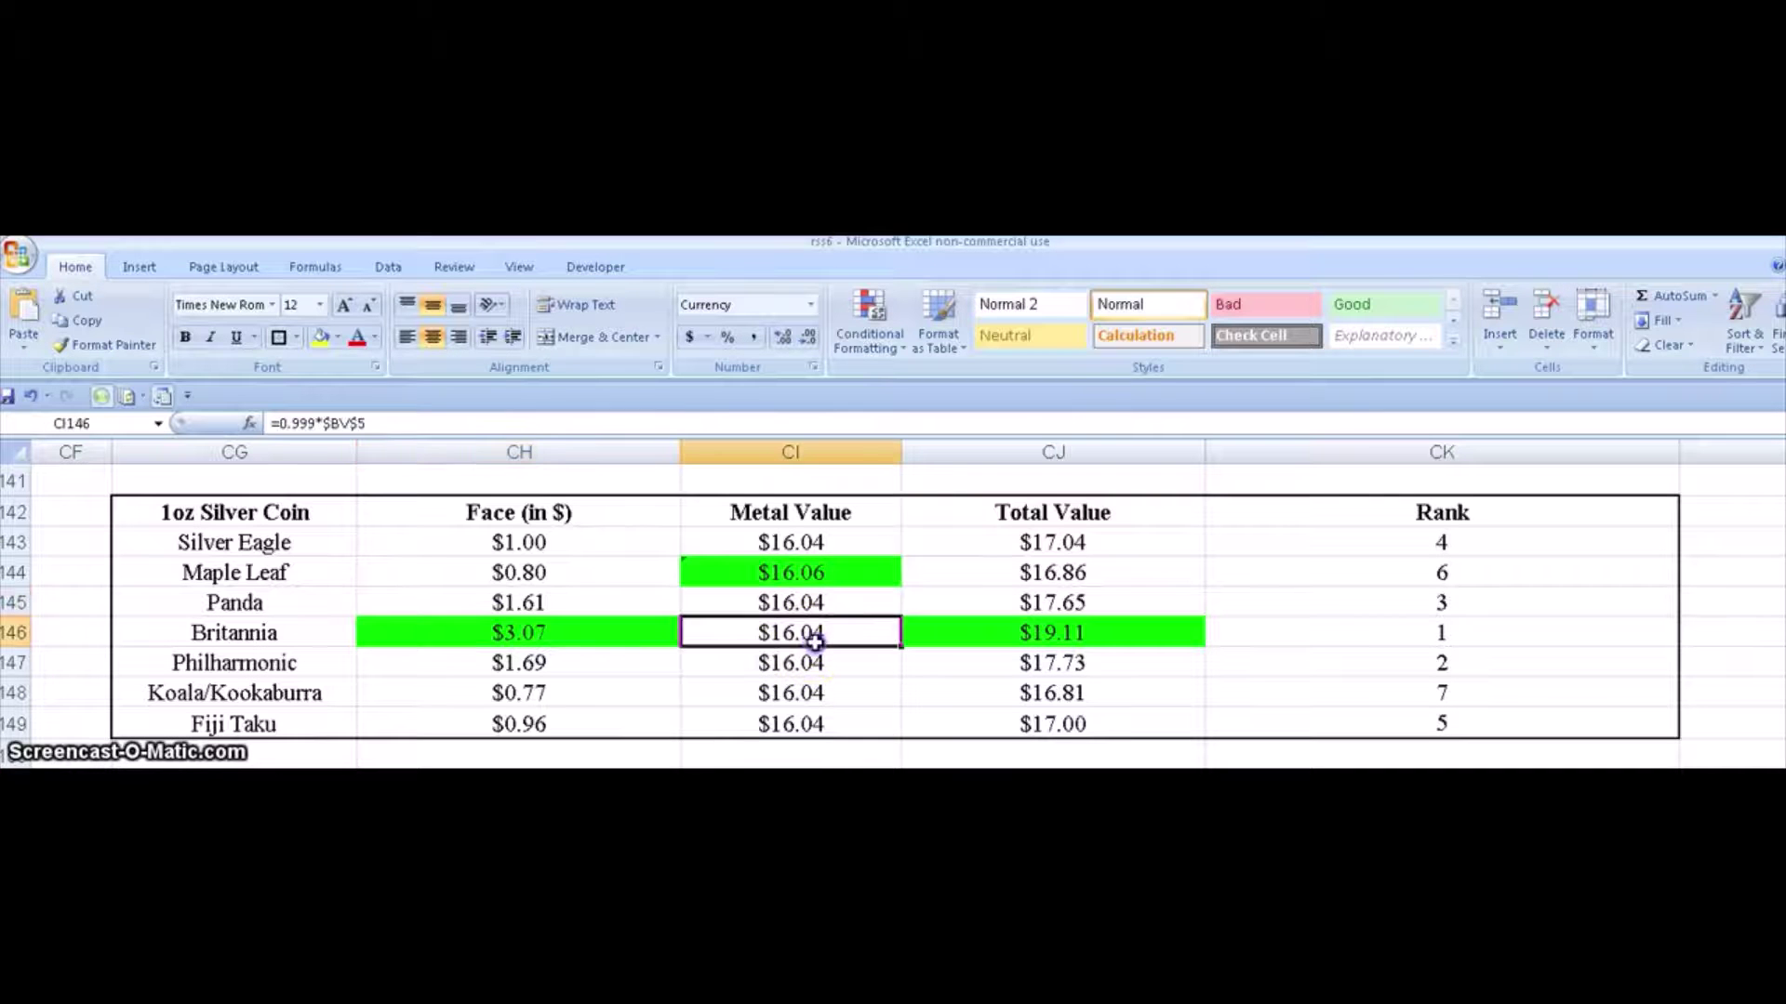
pyautogui.click(846, 571)
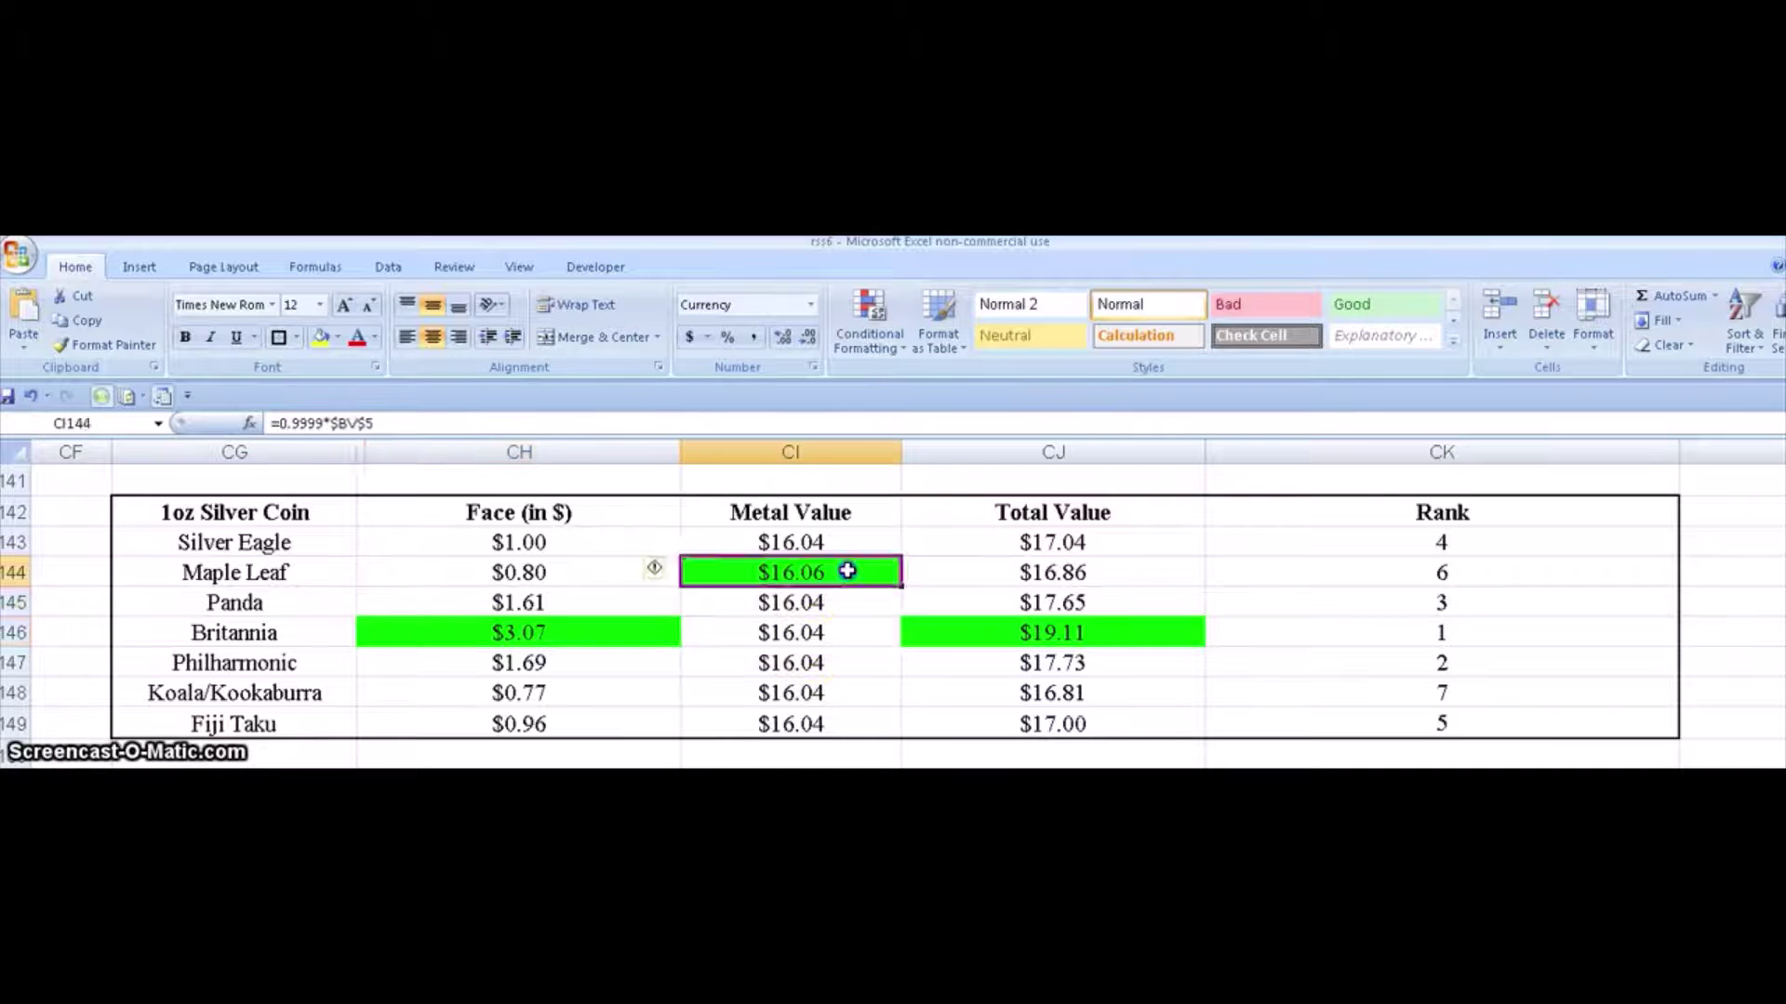
pyautogui.click(835, 633)
pyautogui.click(626, 626)
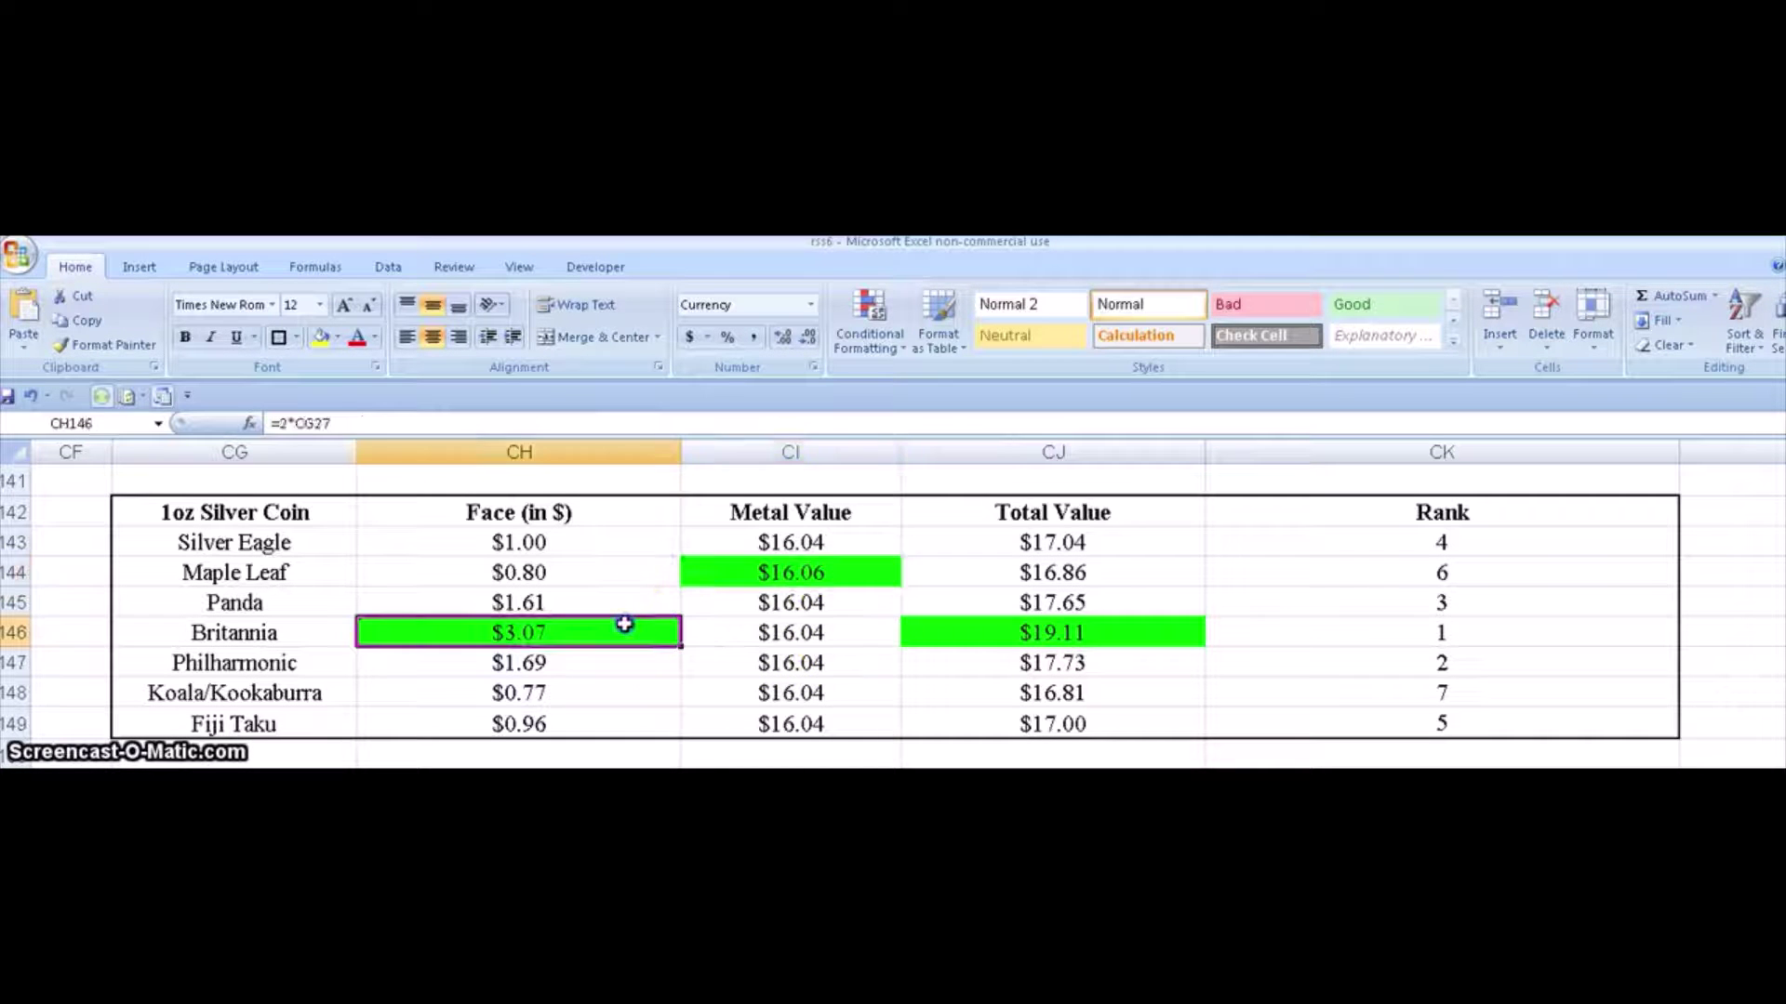
pyautogui.click(982, 635)
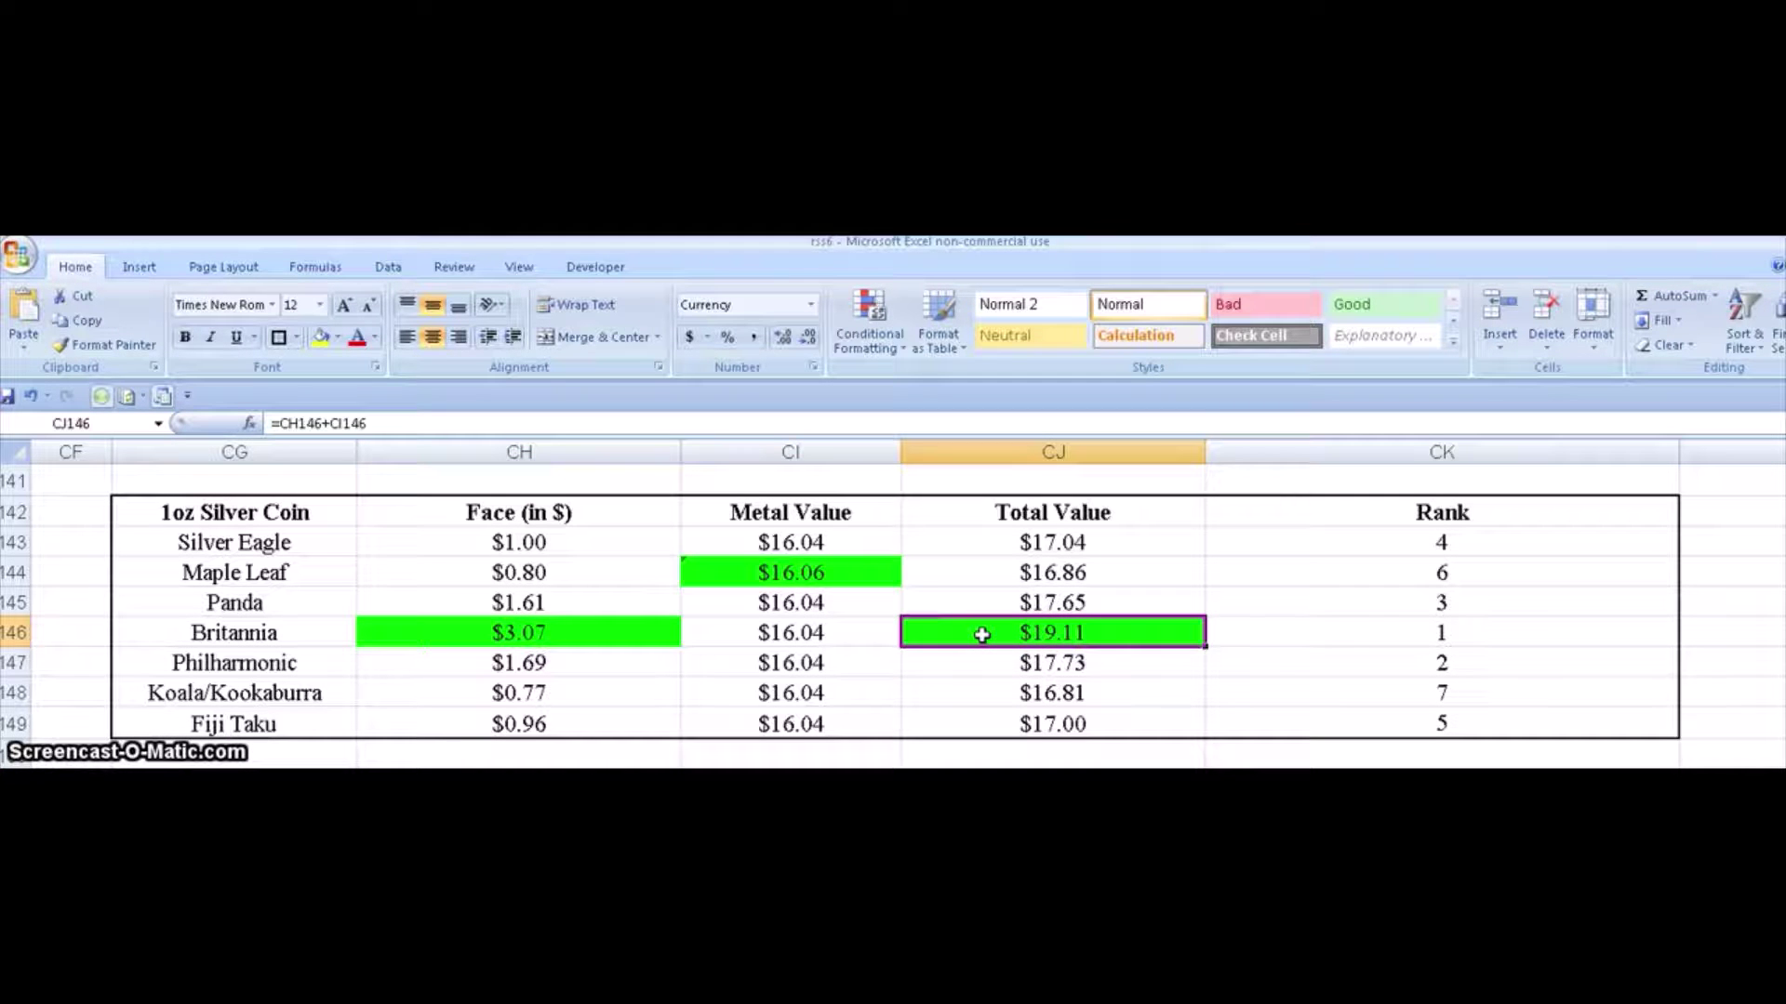
pyautogui.hotkey('ctrl', 'z')
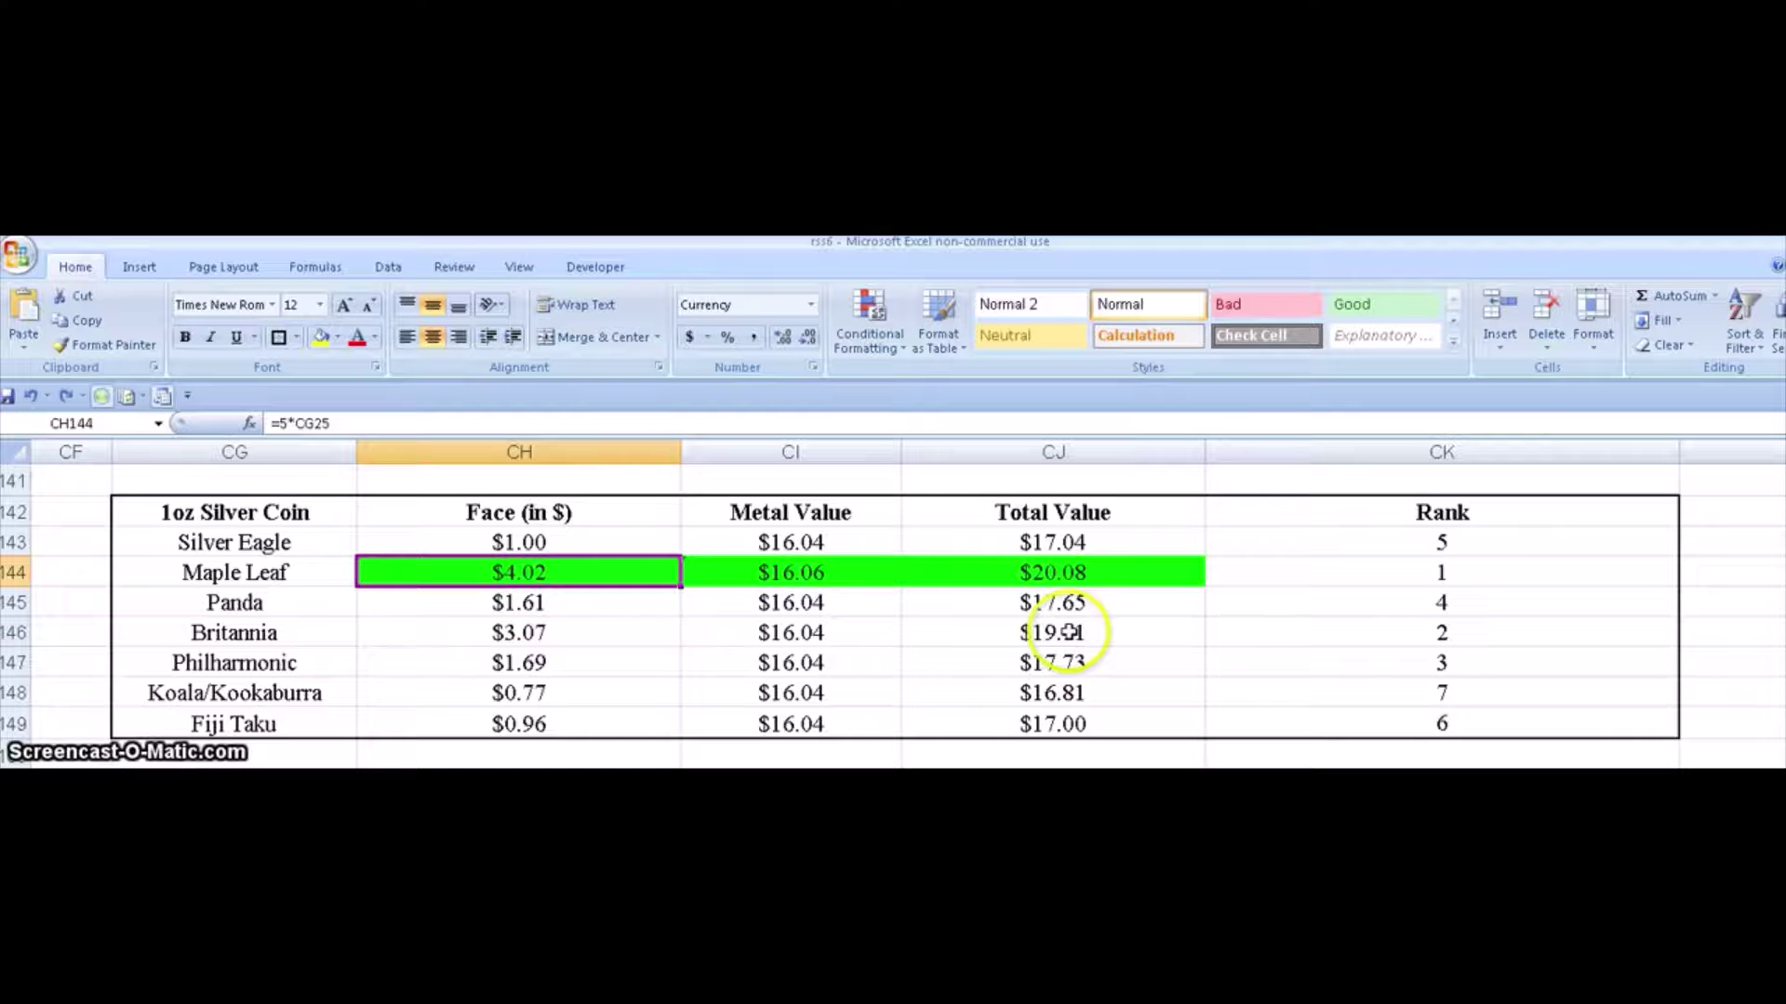
pyautogui.click(1476, 548)
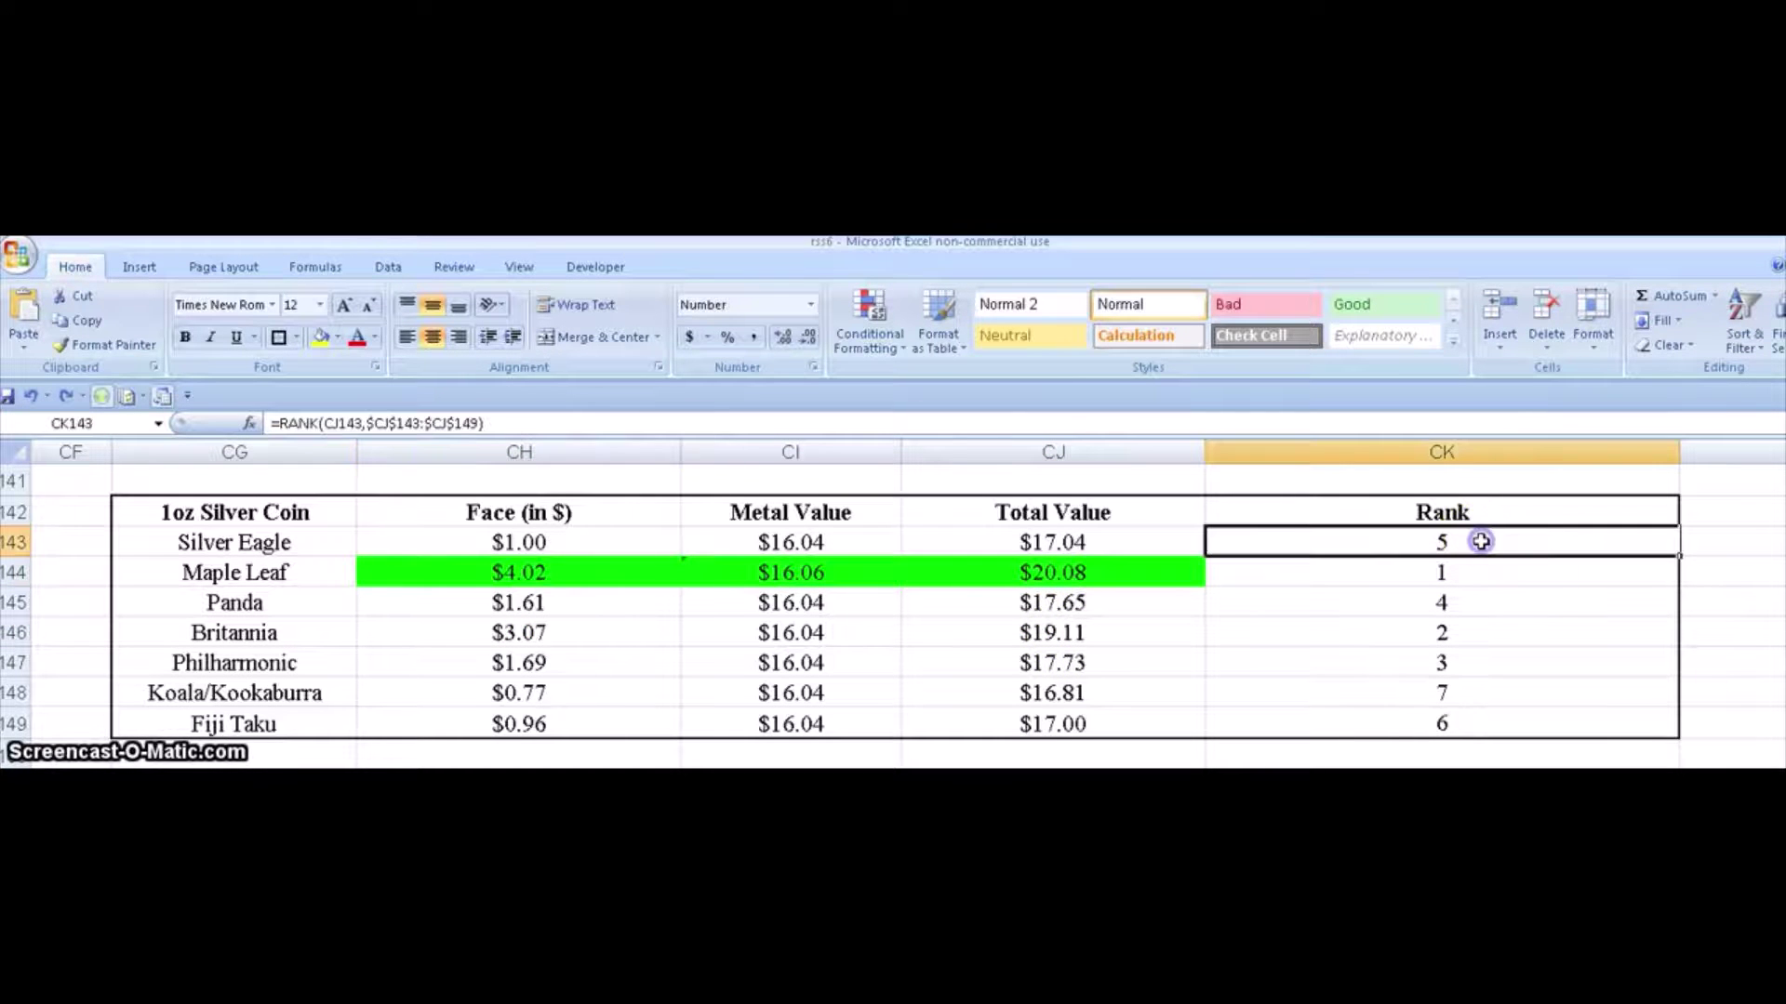
pyautogui.click(1121, 576)
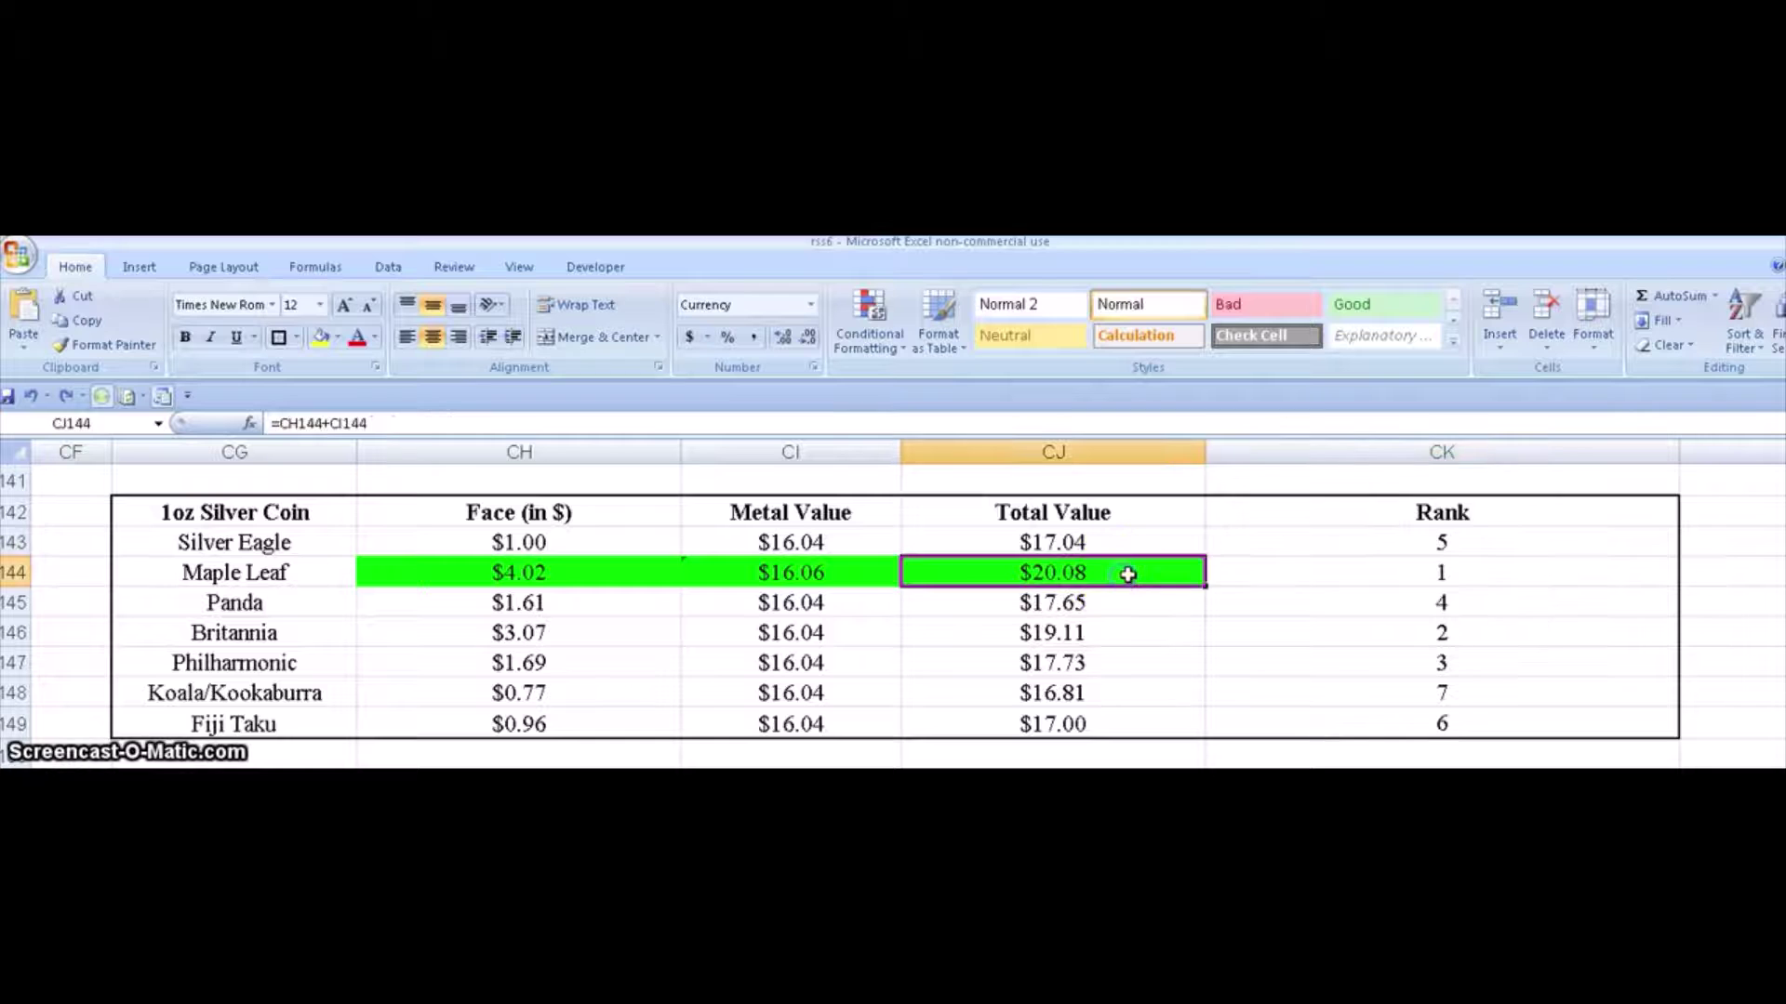
pyautogui.click(1308, 536)
pyautogui.moveTo(1124, 538); pyautogui.dragTo(1109, 724)
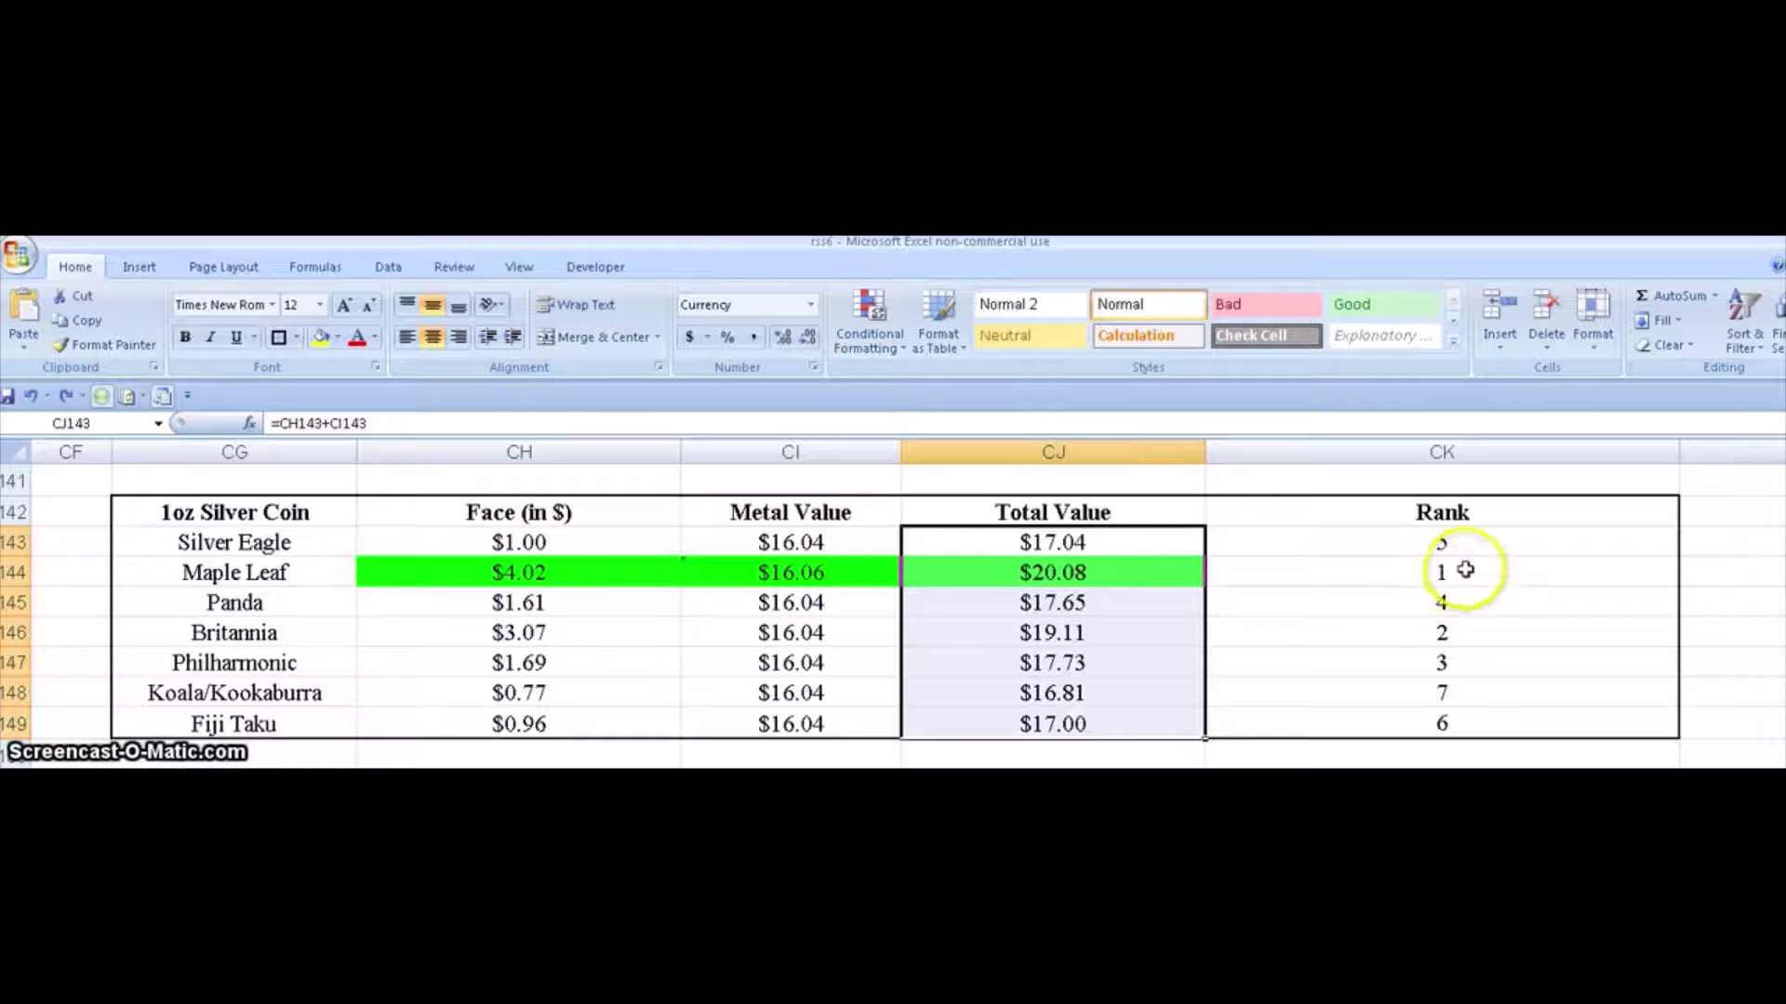
pyautogui.moveTo(1479, 571); pyautogui.dragTo(952, 576)
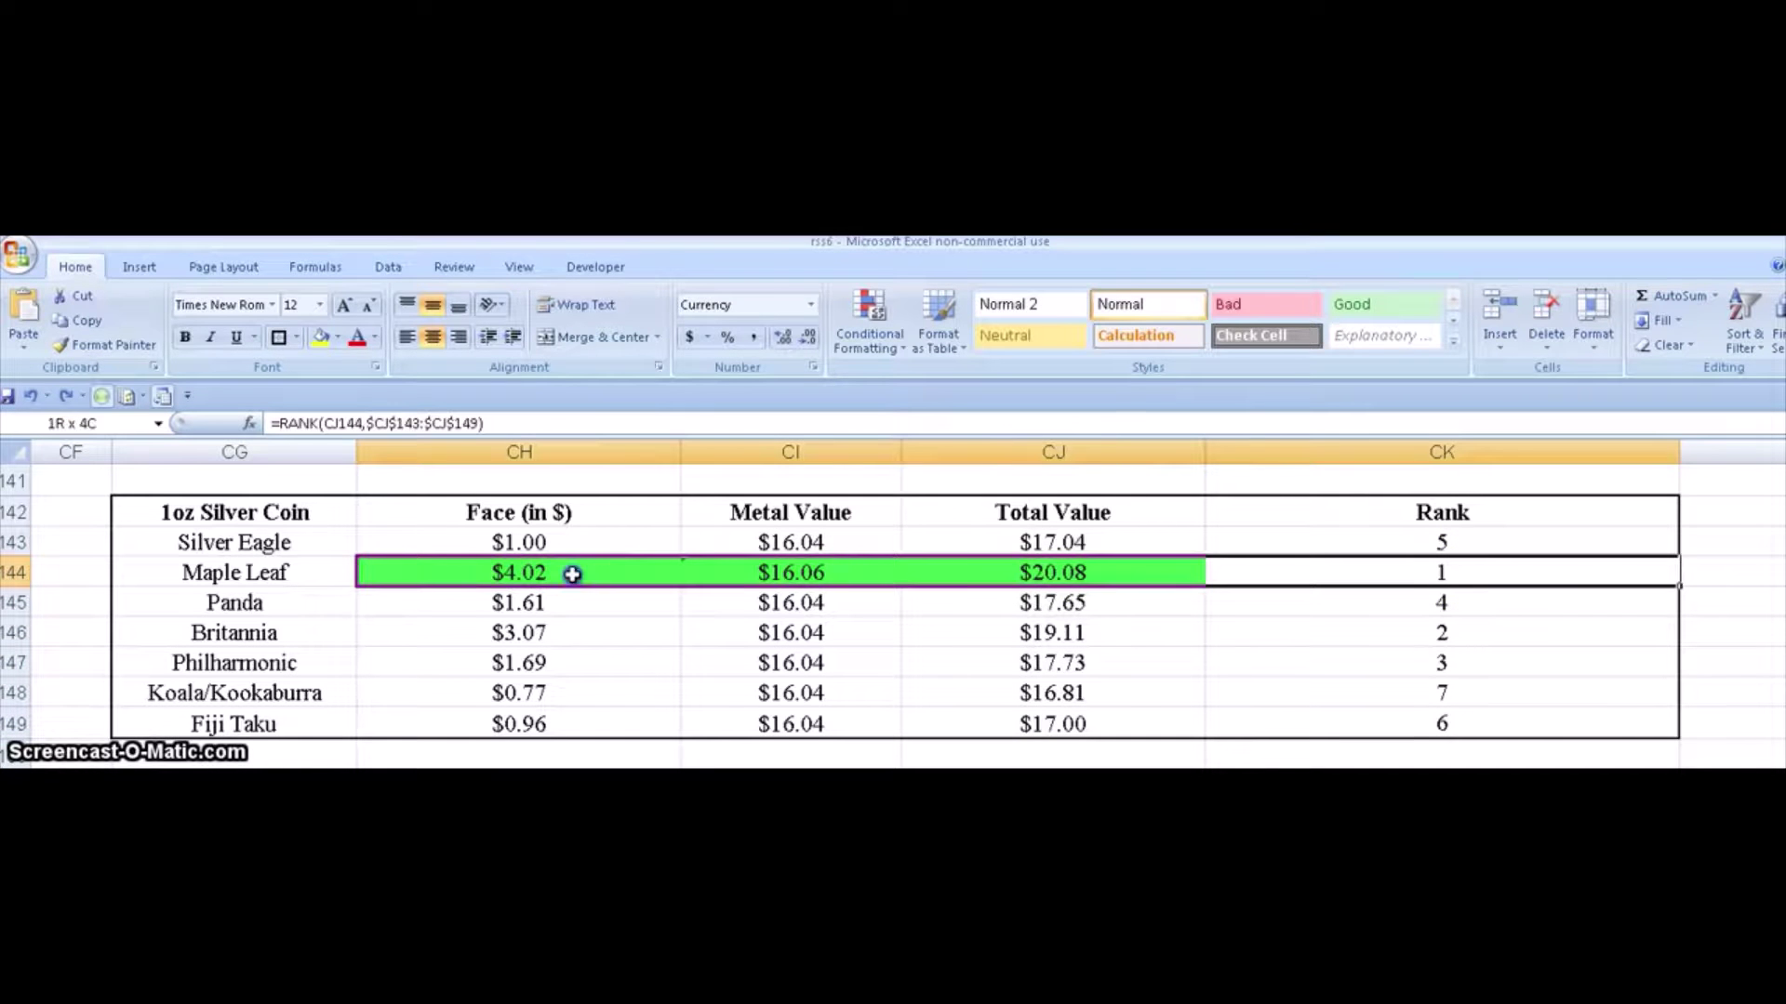
pyautogui.moveTo(572, 573); pyautogui.dragTo(563, 572)
pyautogui.click(1357, 575)
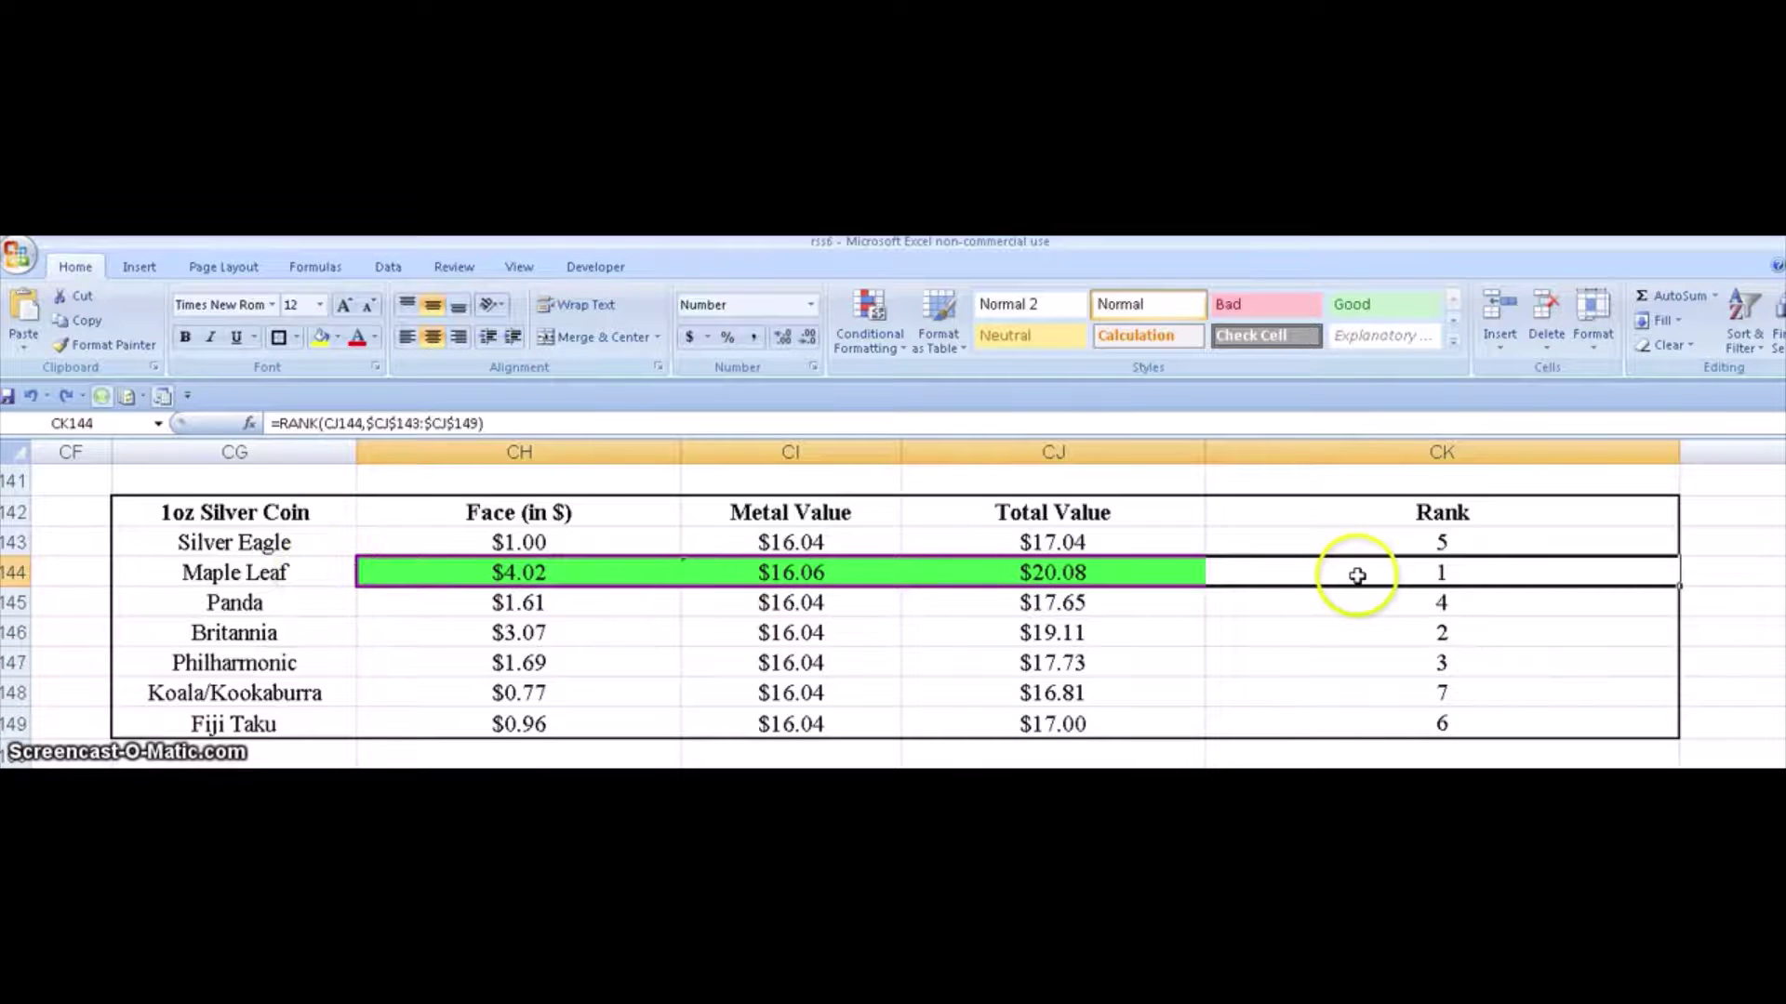
pyautogui.click(632, 628)
pyautogui.click(583, 578)
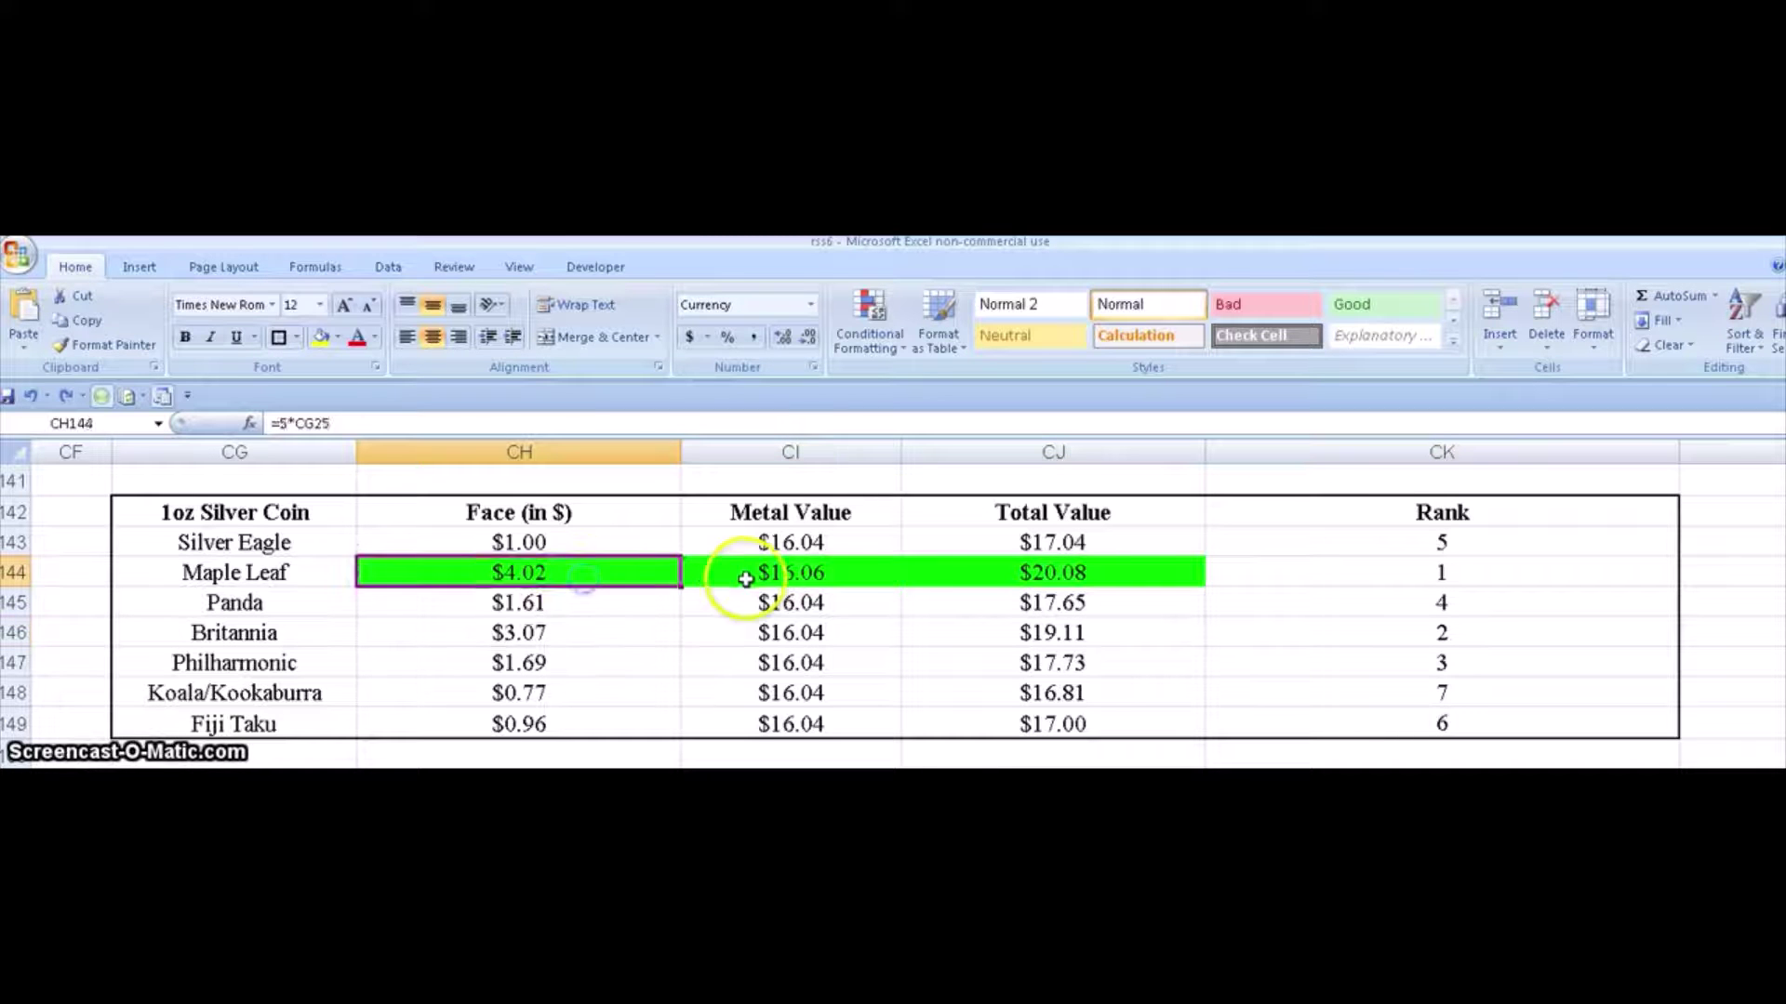
pyautogui.click(740, 586)
pyautogui.click(1037, 584)
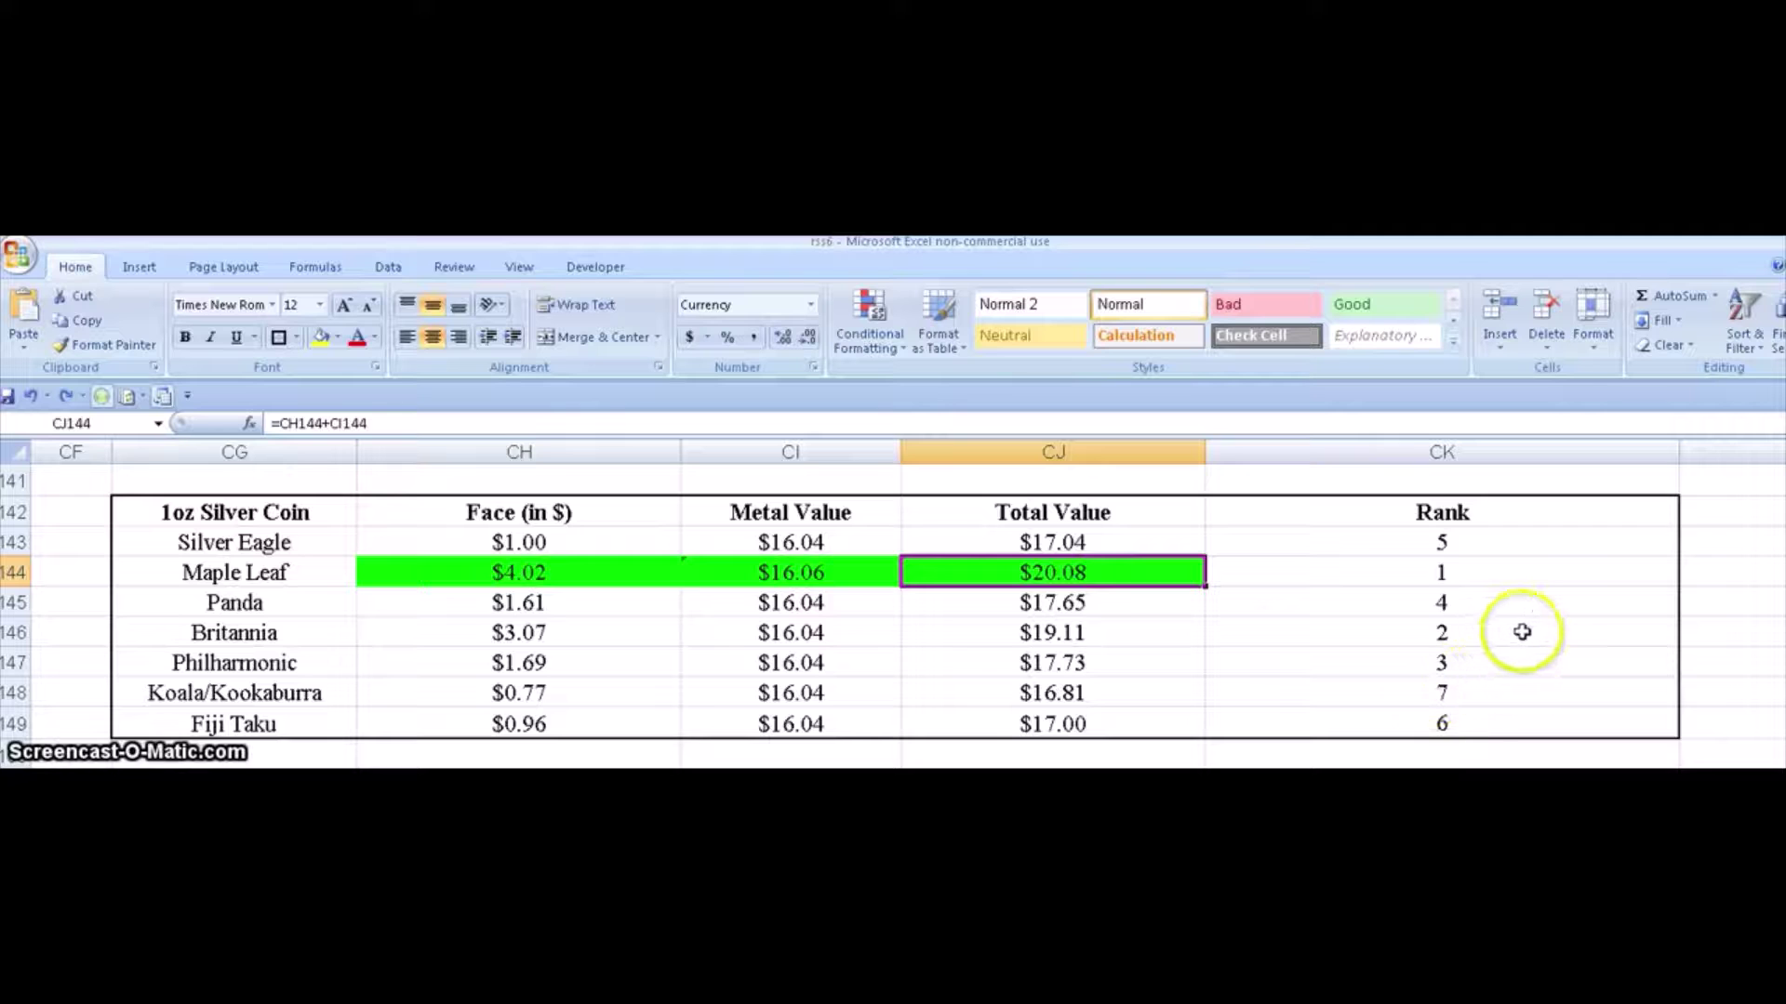
pyautogui.moveTo(1571, 628); pyautogui.dragTo(327, 637)
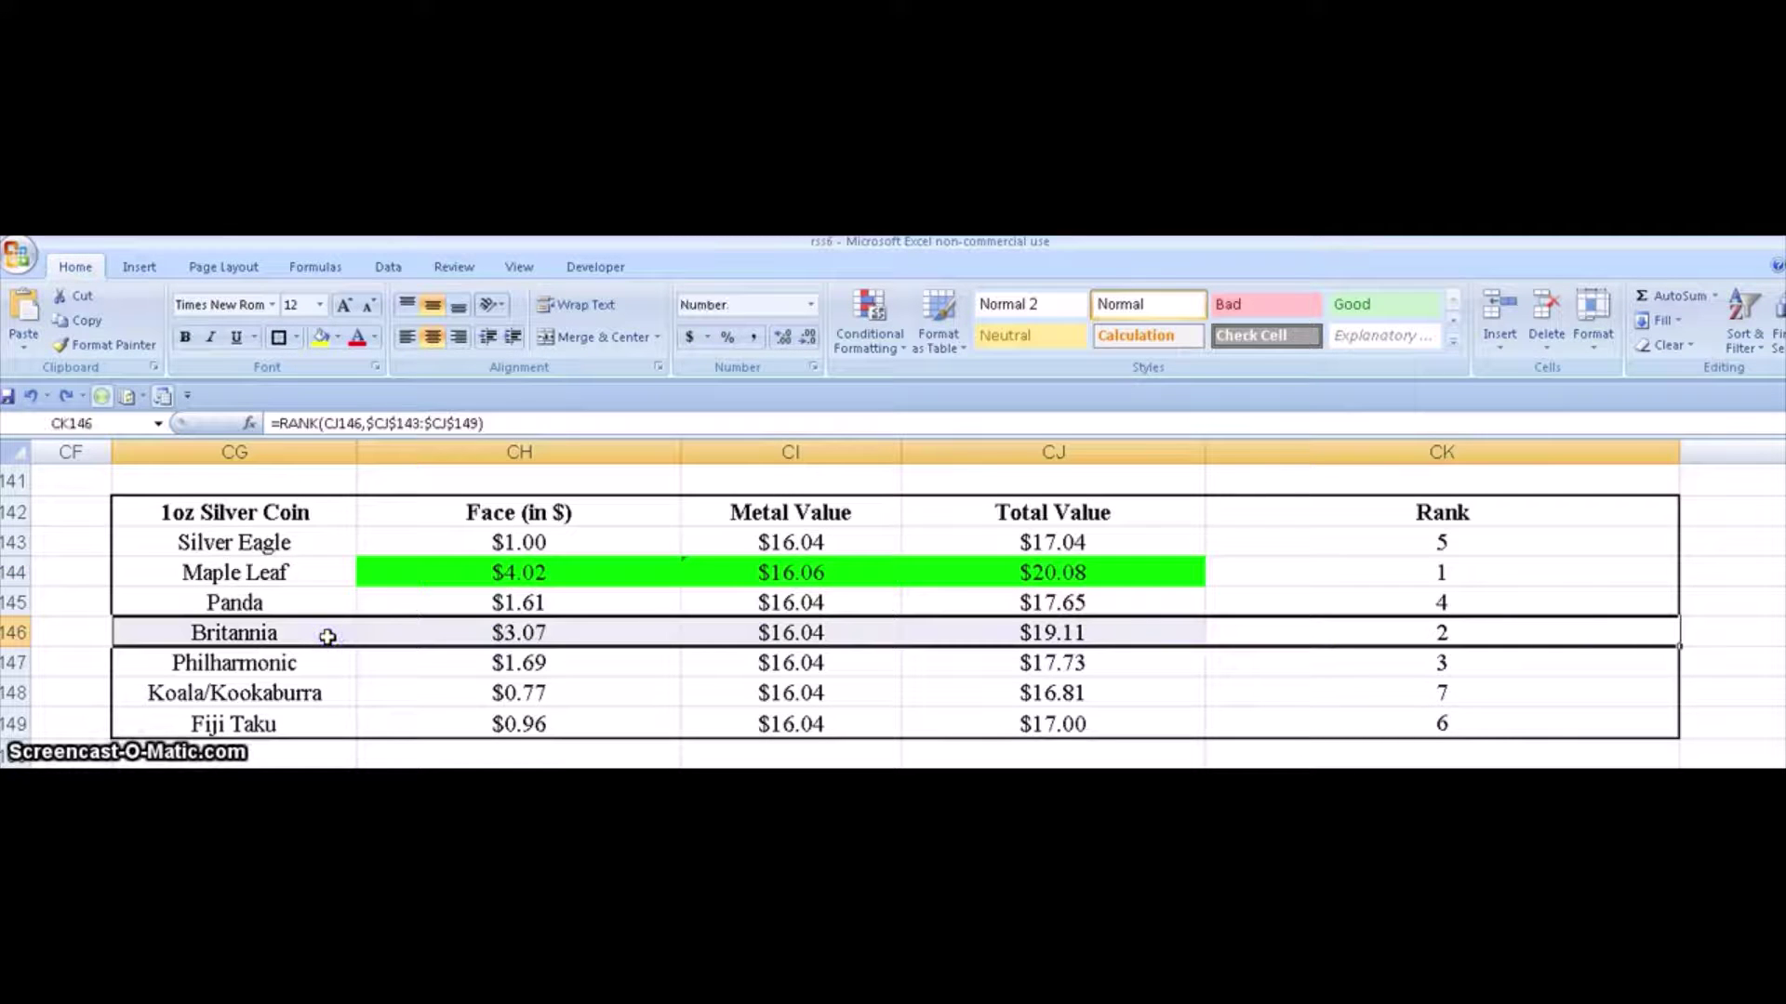
pyautogui.moveTo(1476, 667); pyautogui.dragTo(322, 661)
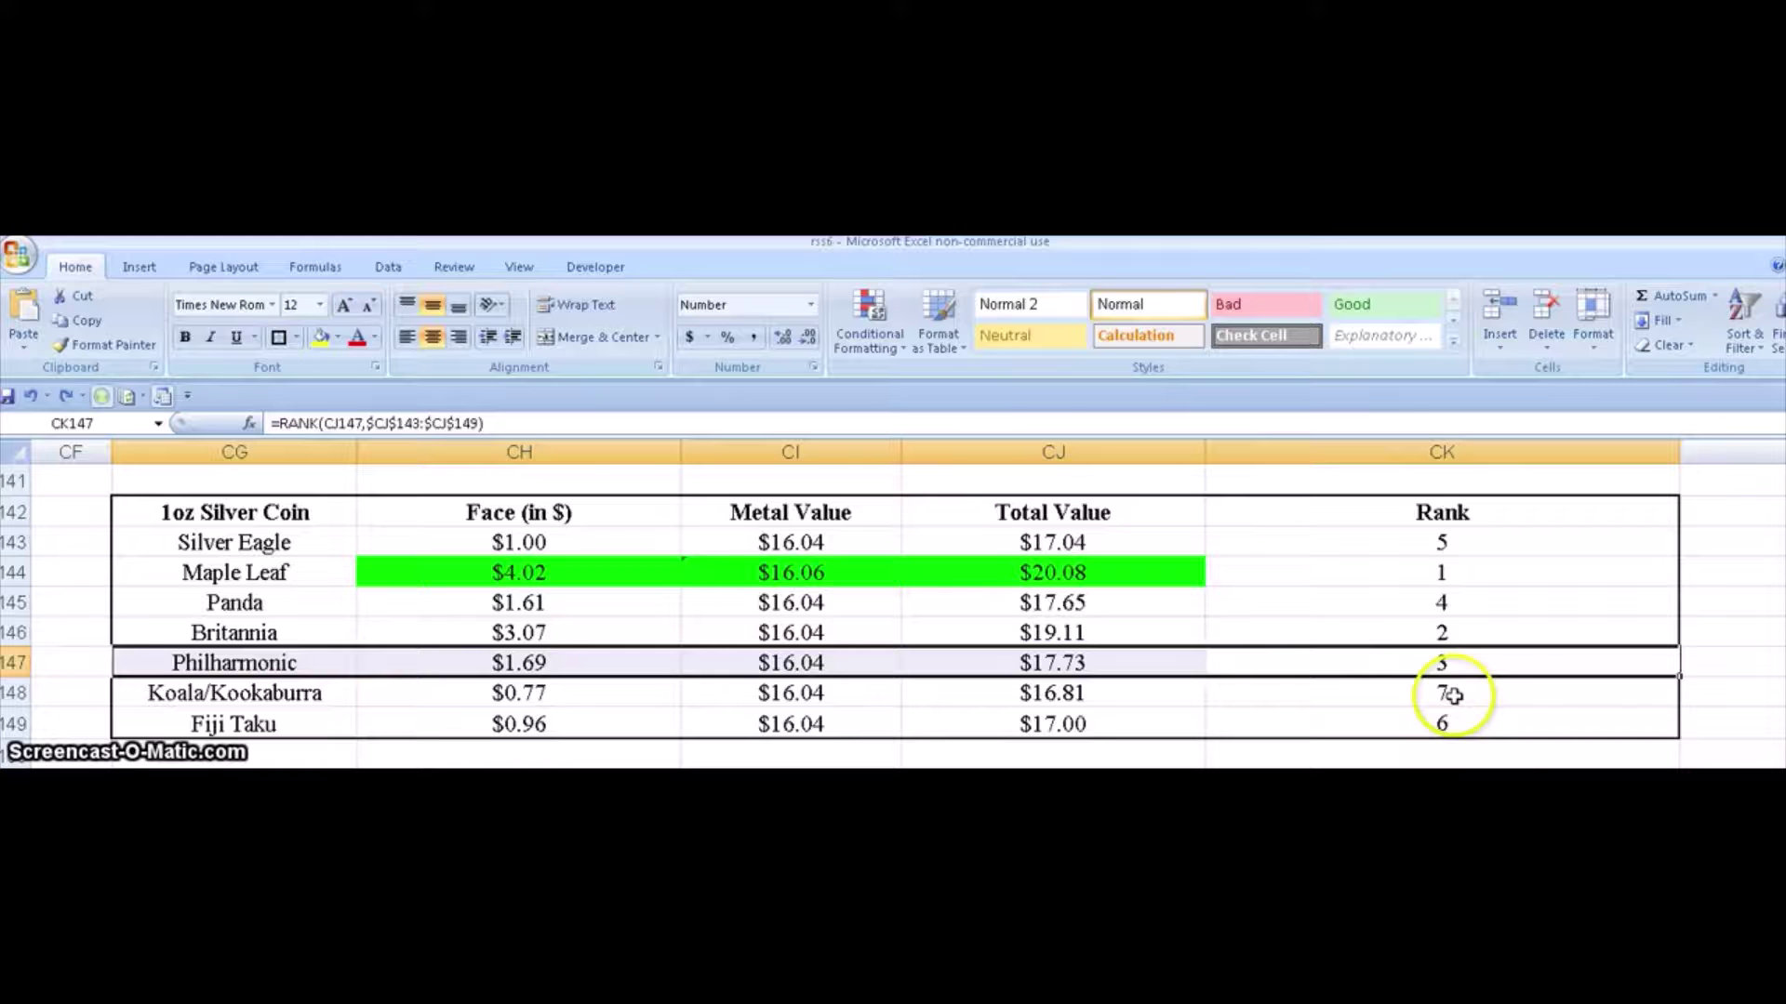
pyautogui.moveTo(1554, 701); pyautogui.dragTo(302, 696)
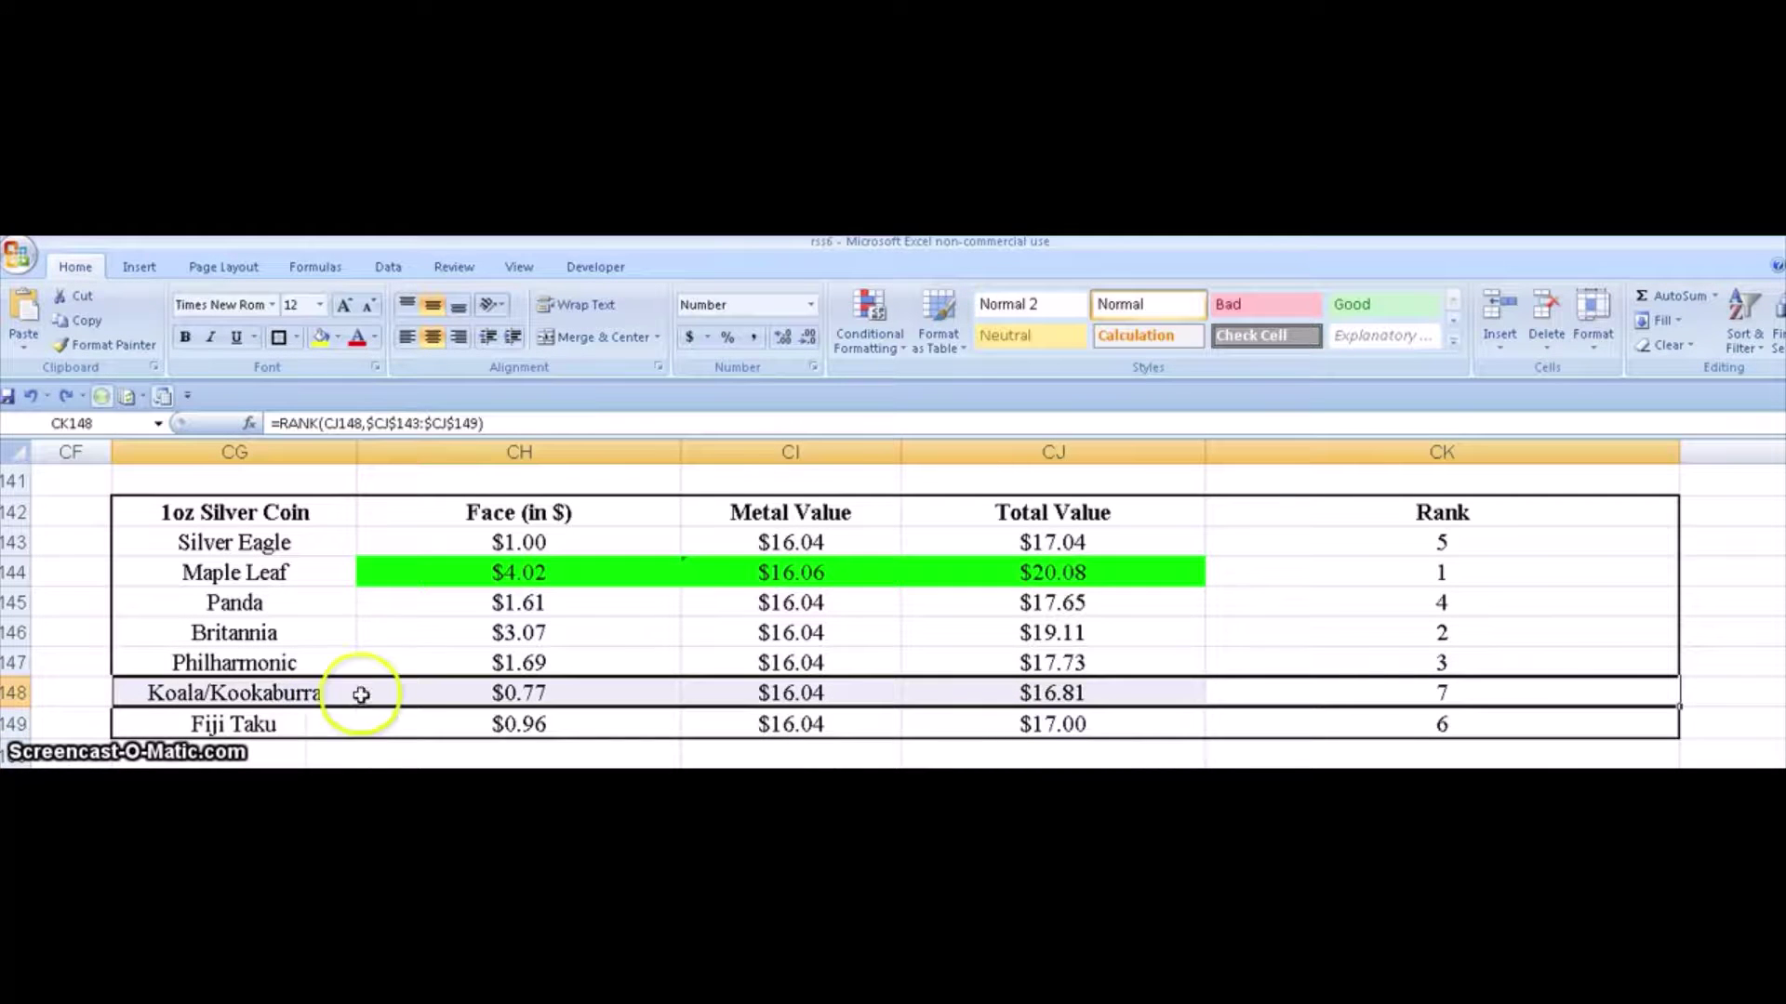
pyautogui.click(497, 695)
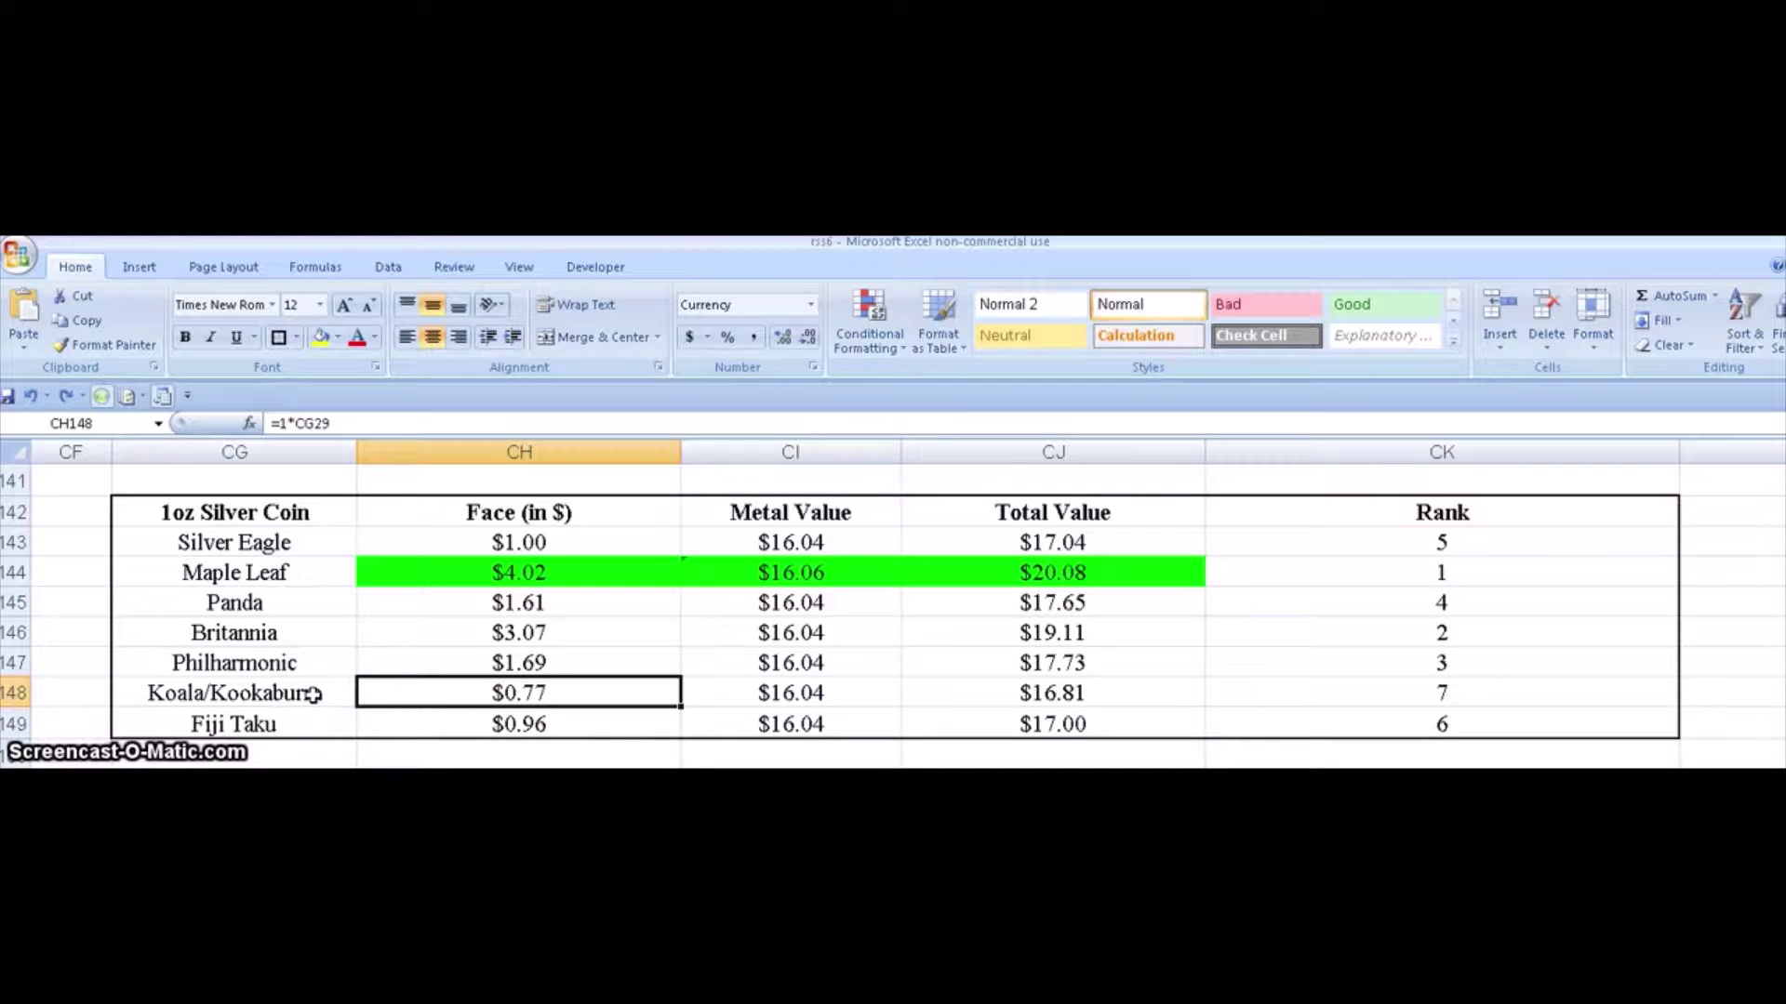
pyautogui.click(283, 423)
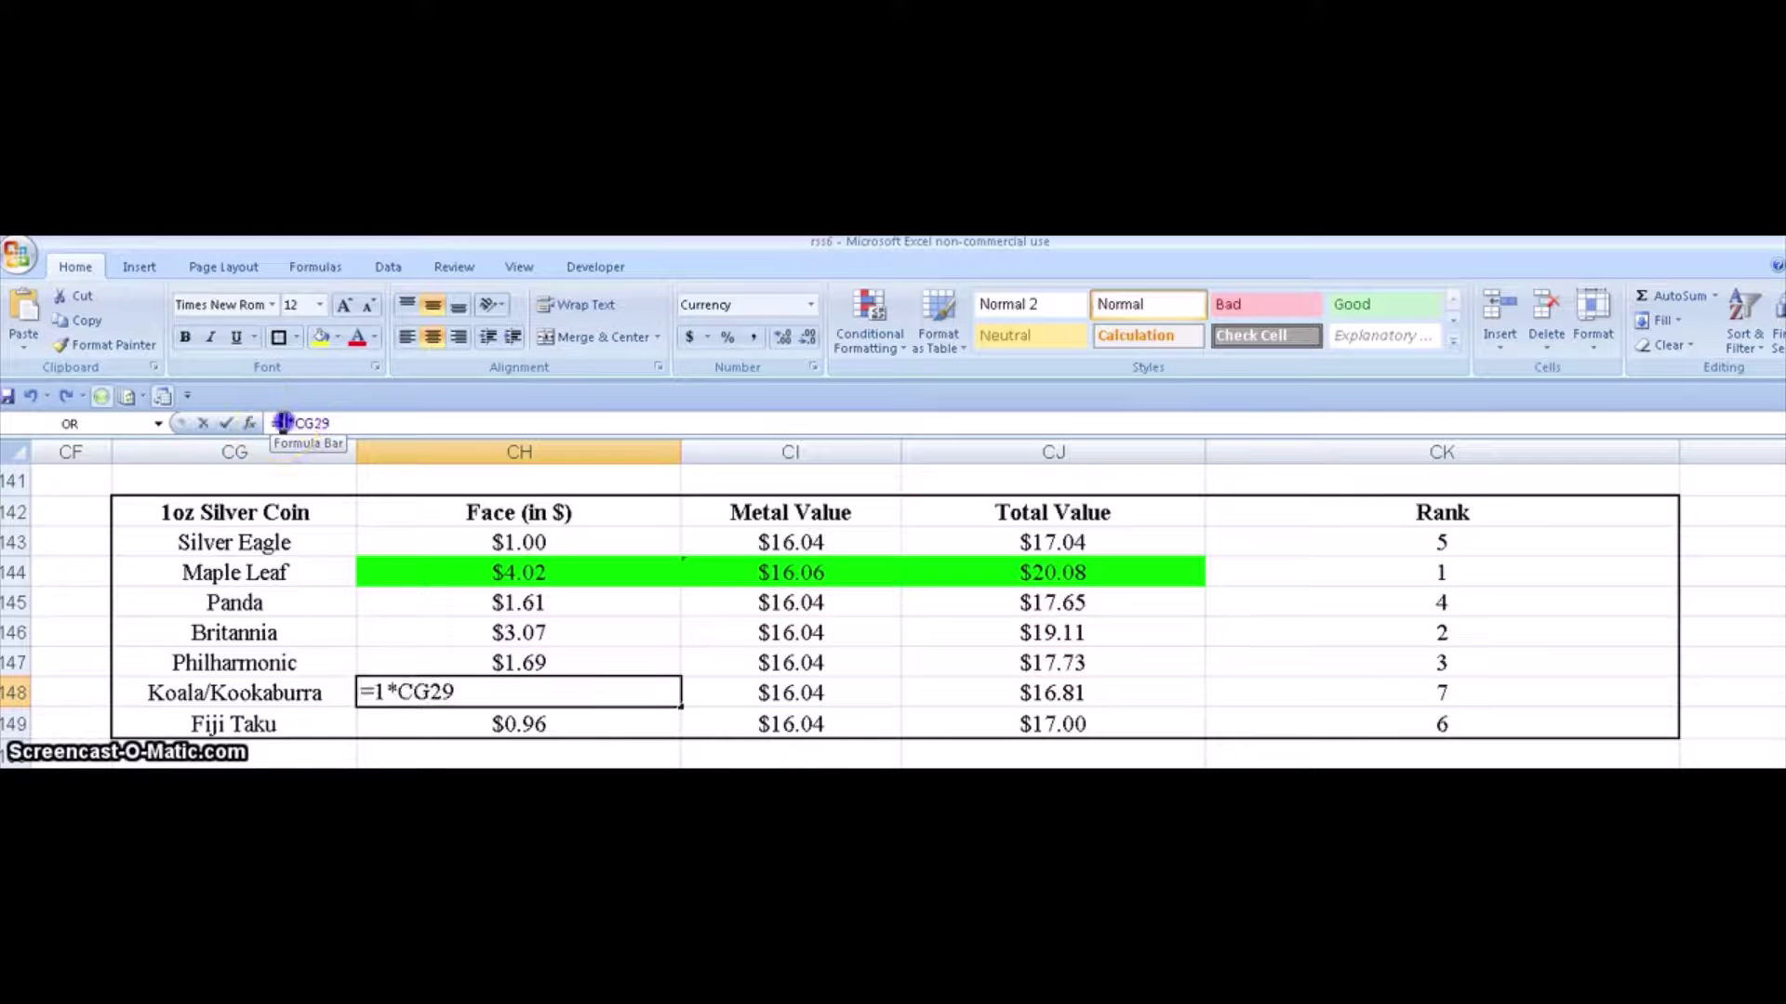
pyautogui.doubleClick(282, 423)
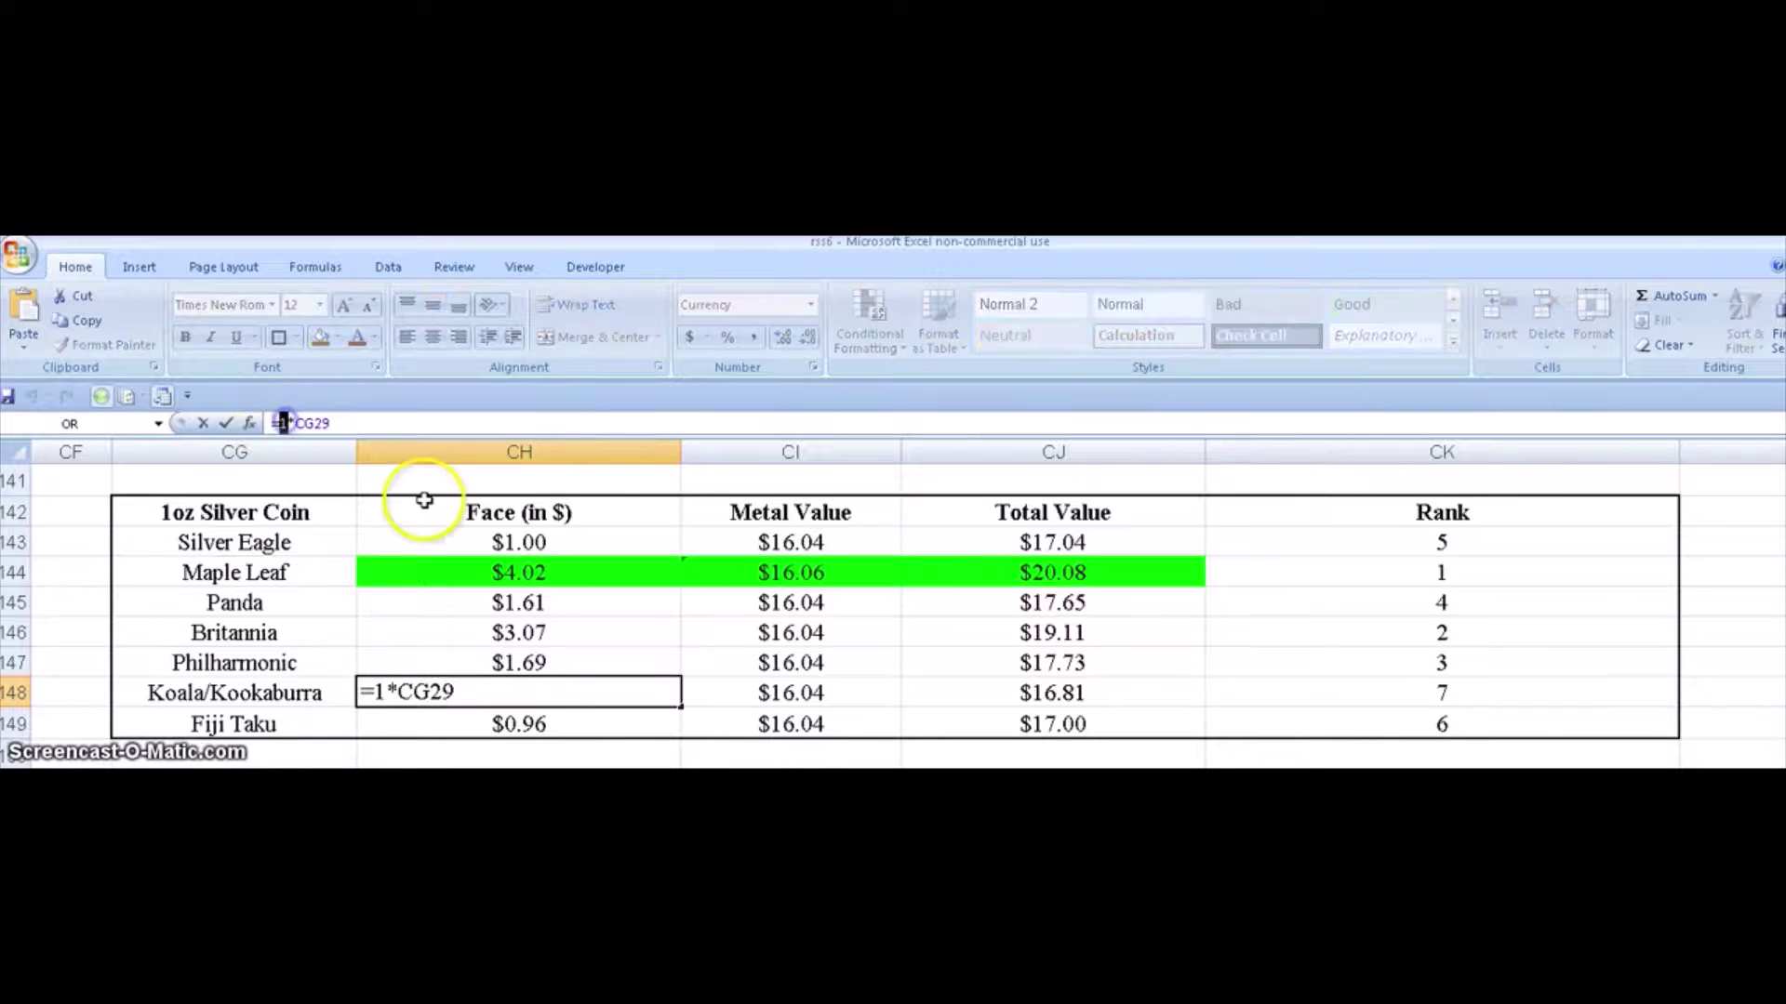
pyautogui.write('2')
pyautogui.click(464, 428)
pyautogui.press('Return')
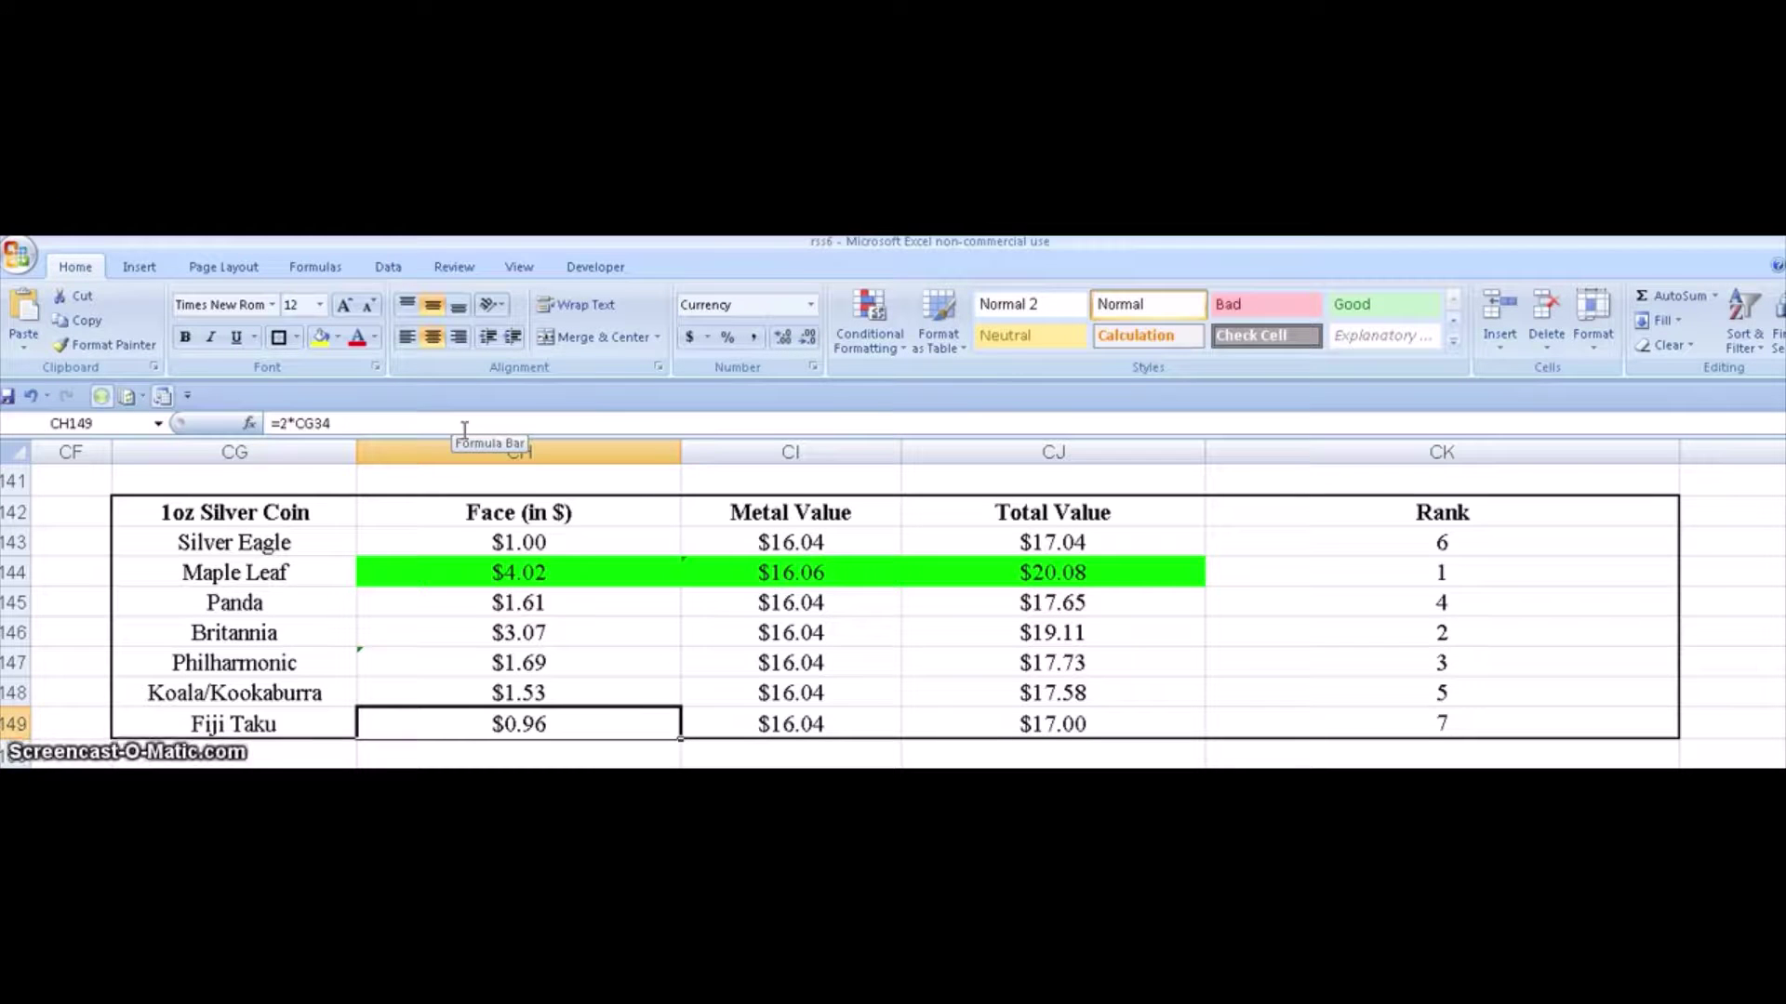
pyautogui.hotkey('ctrl', 'z')
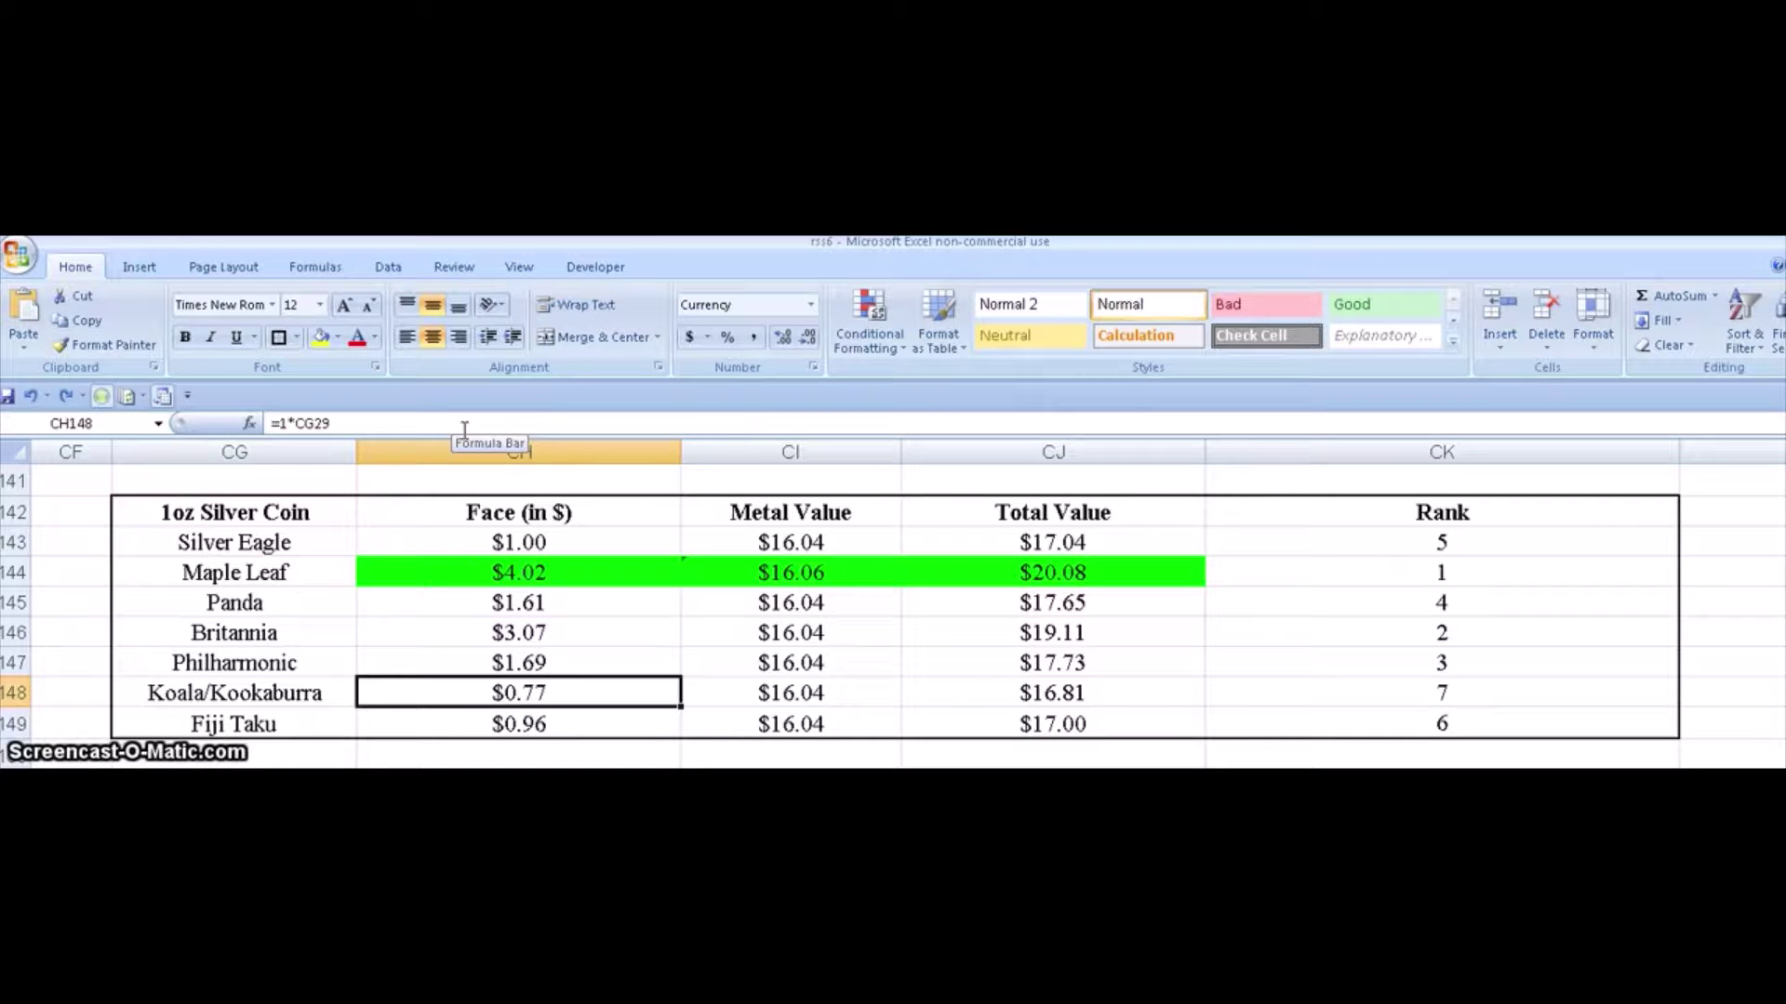
pyautogui.press('Down')
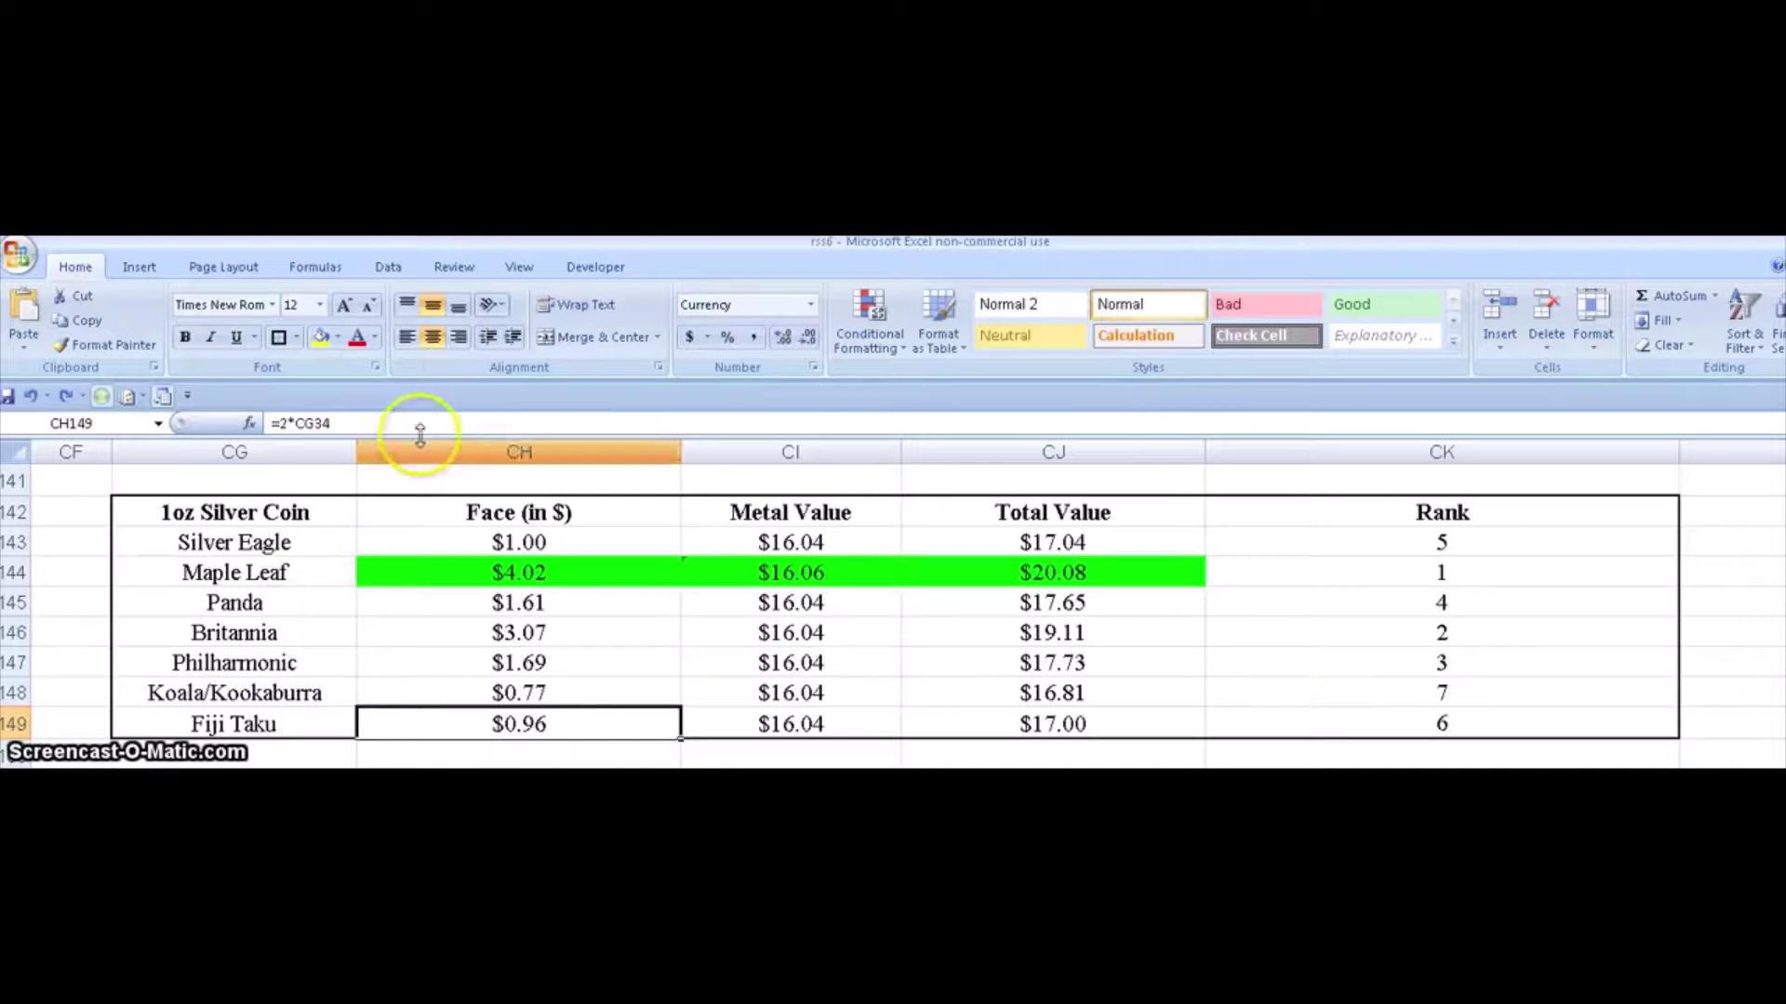
pyautogui.click(281, 426)
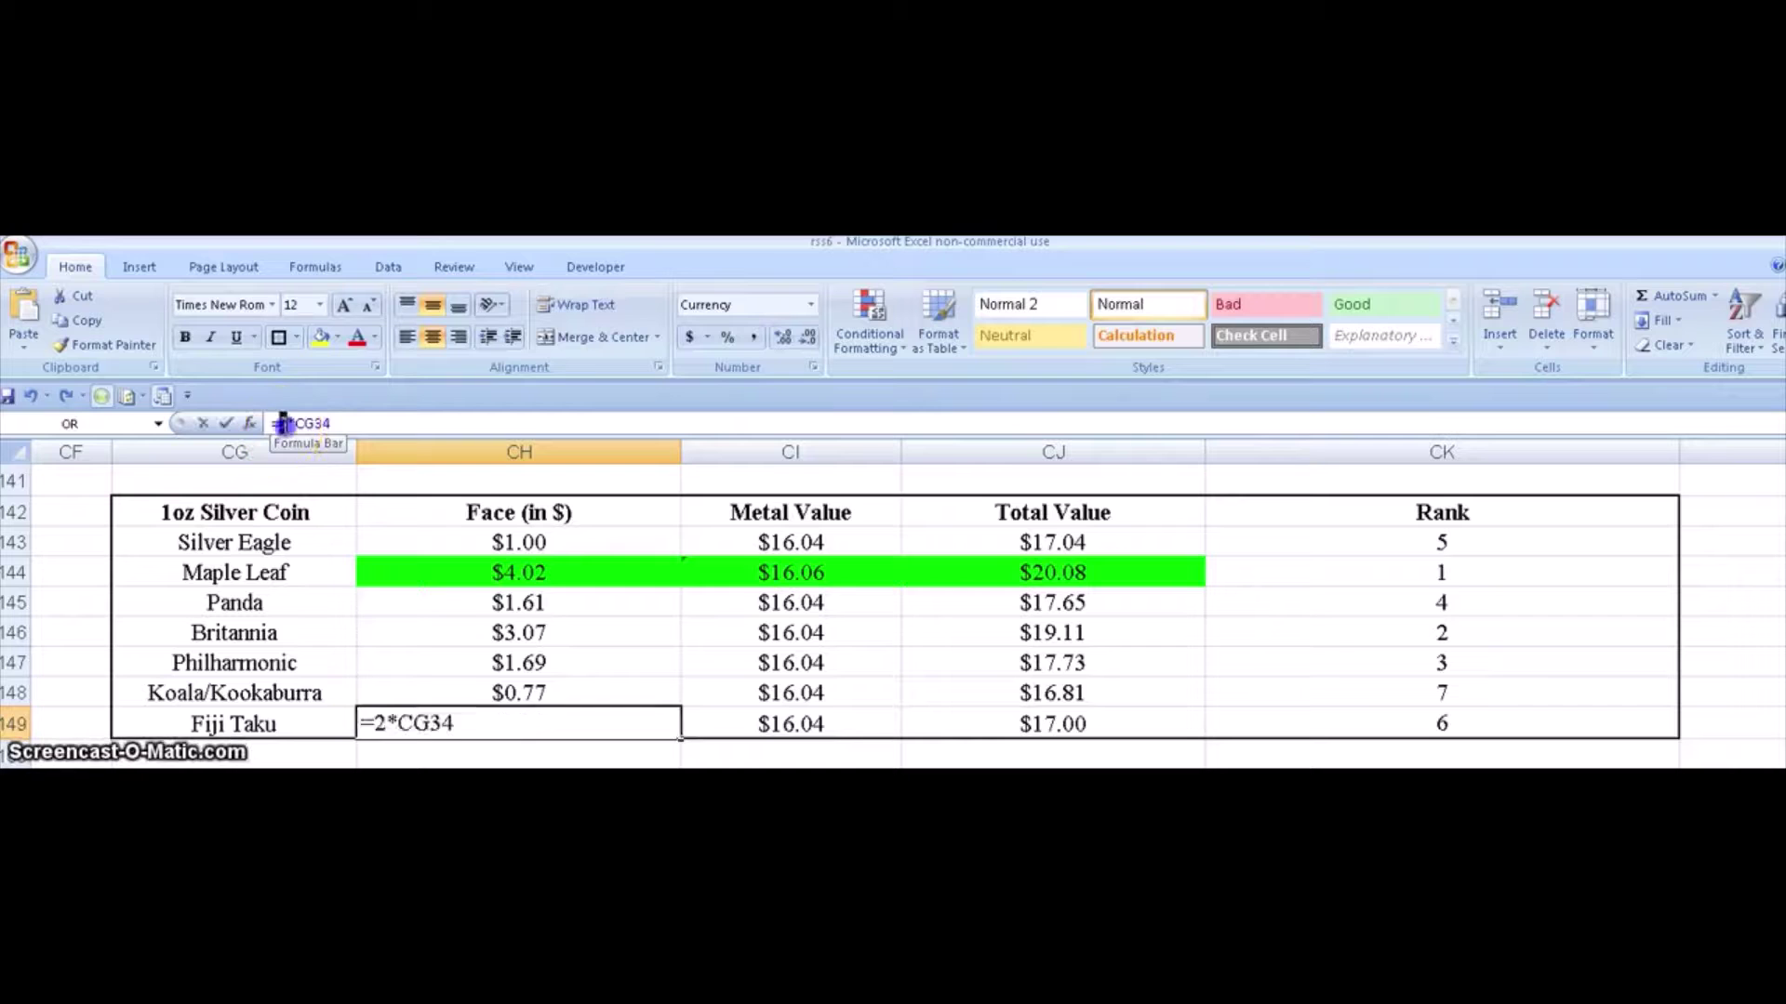
pyautogui.doubleClick(282, 424)
pyautogui.click(339, 423)
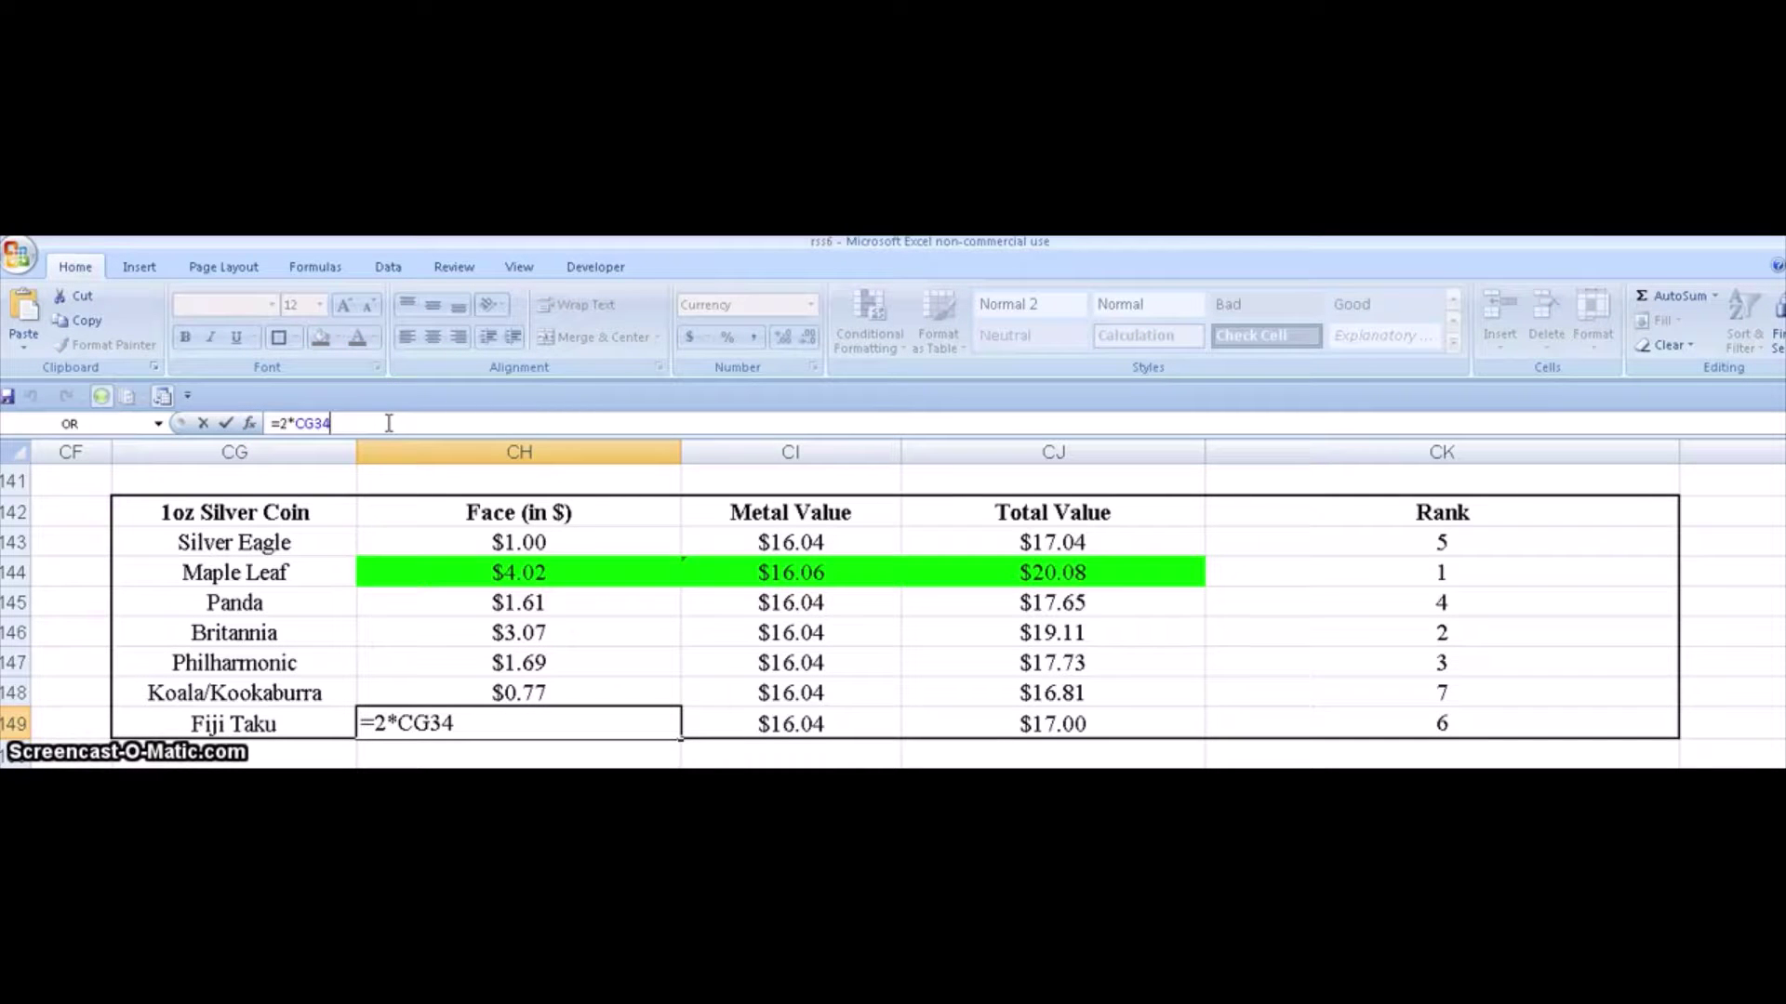
pyautogui.press('Return')
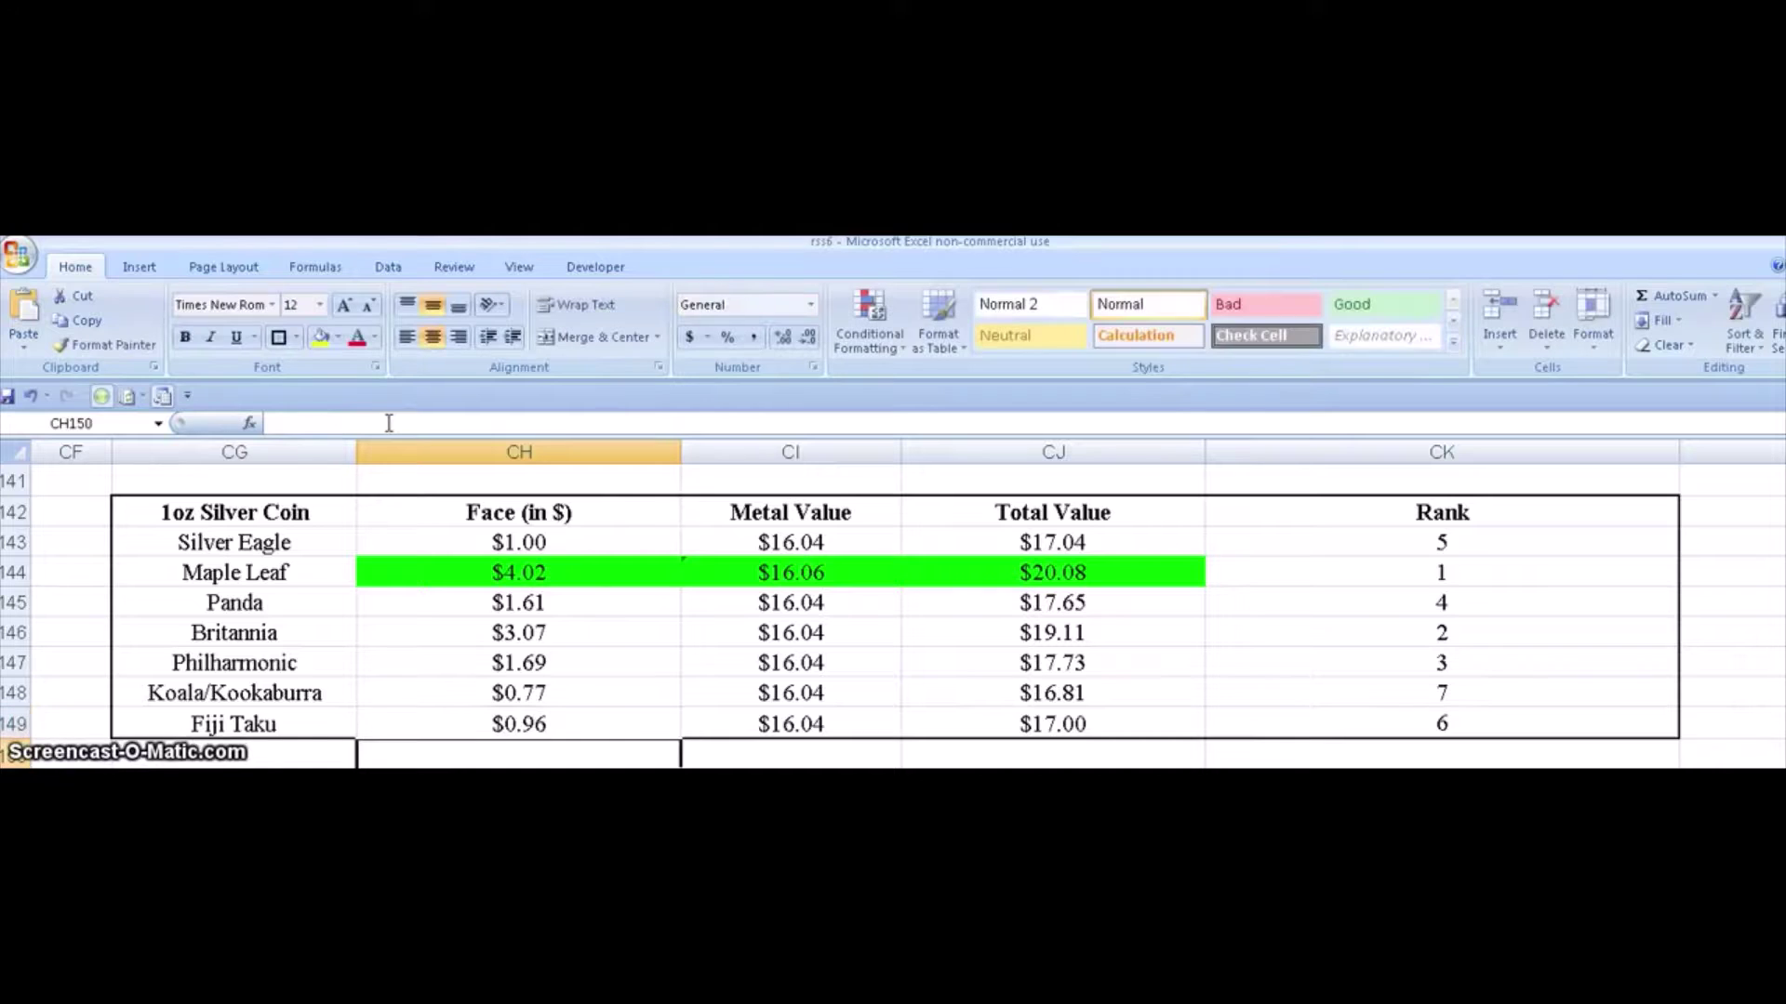
pyautogui.click(172, 699)
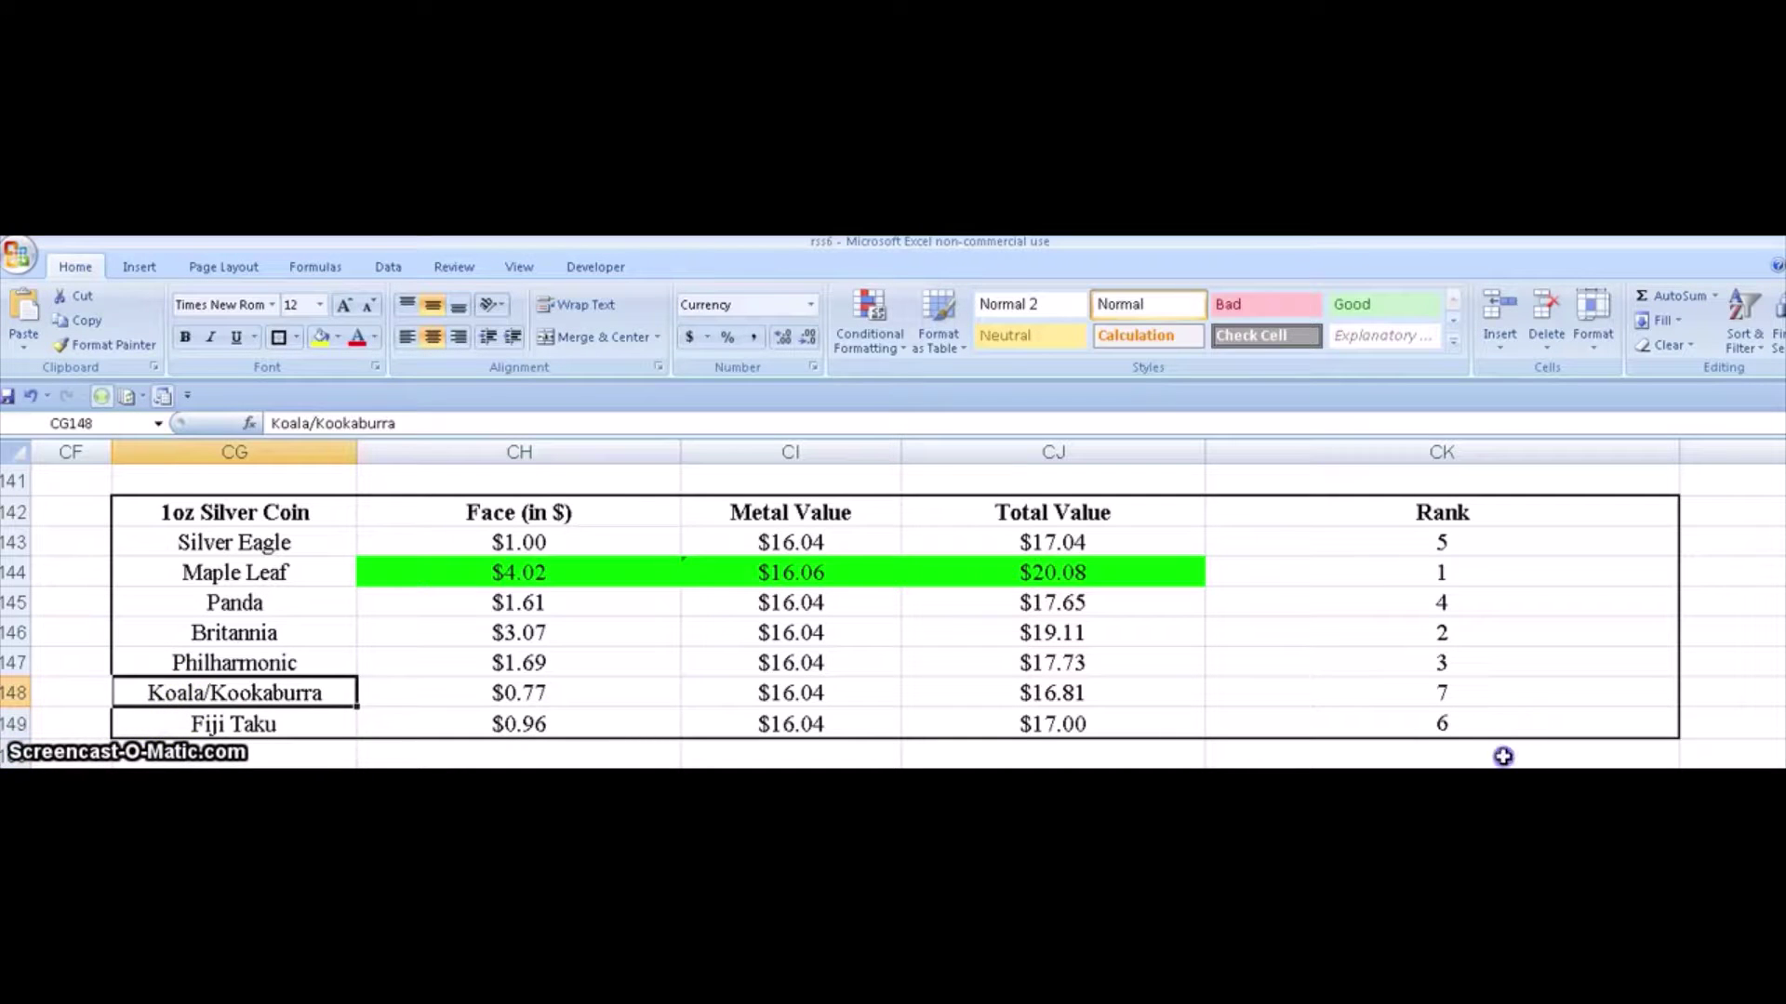
pyautogui.click(1503, 756)
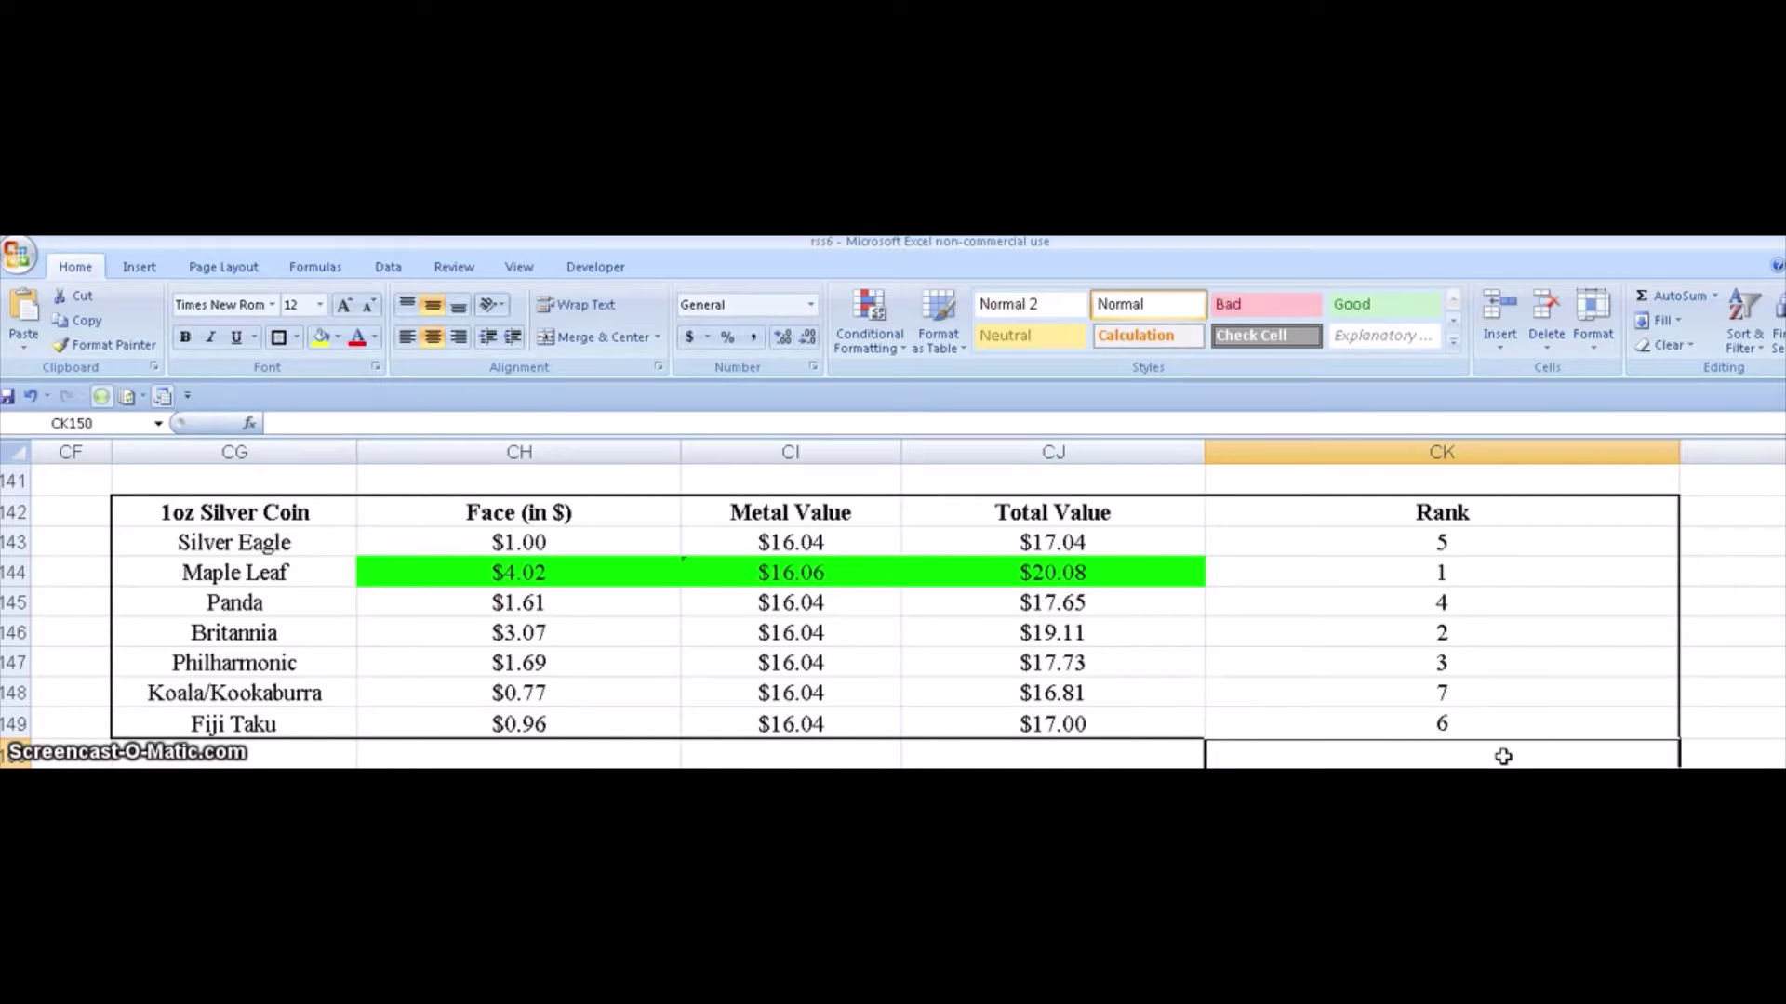
pyautogui.click(1480, 727)
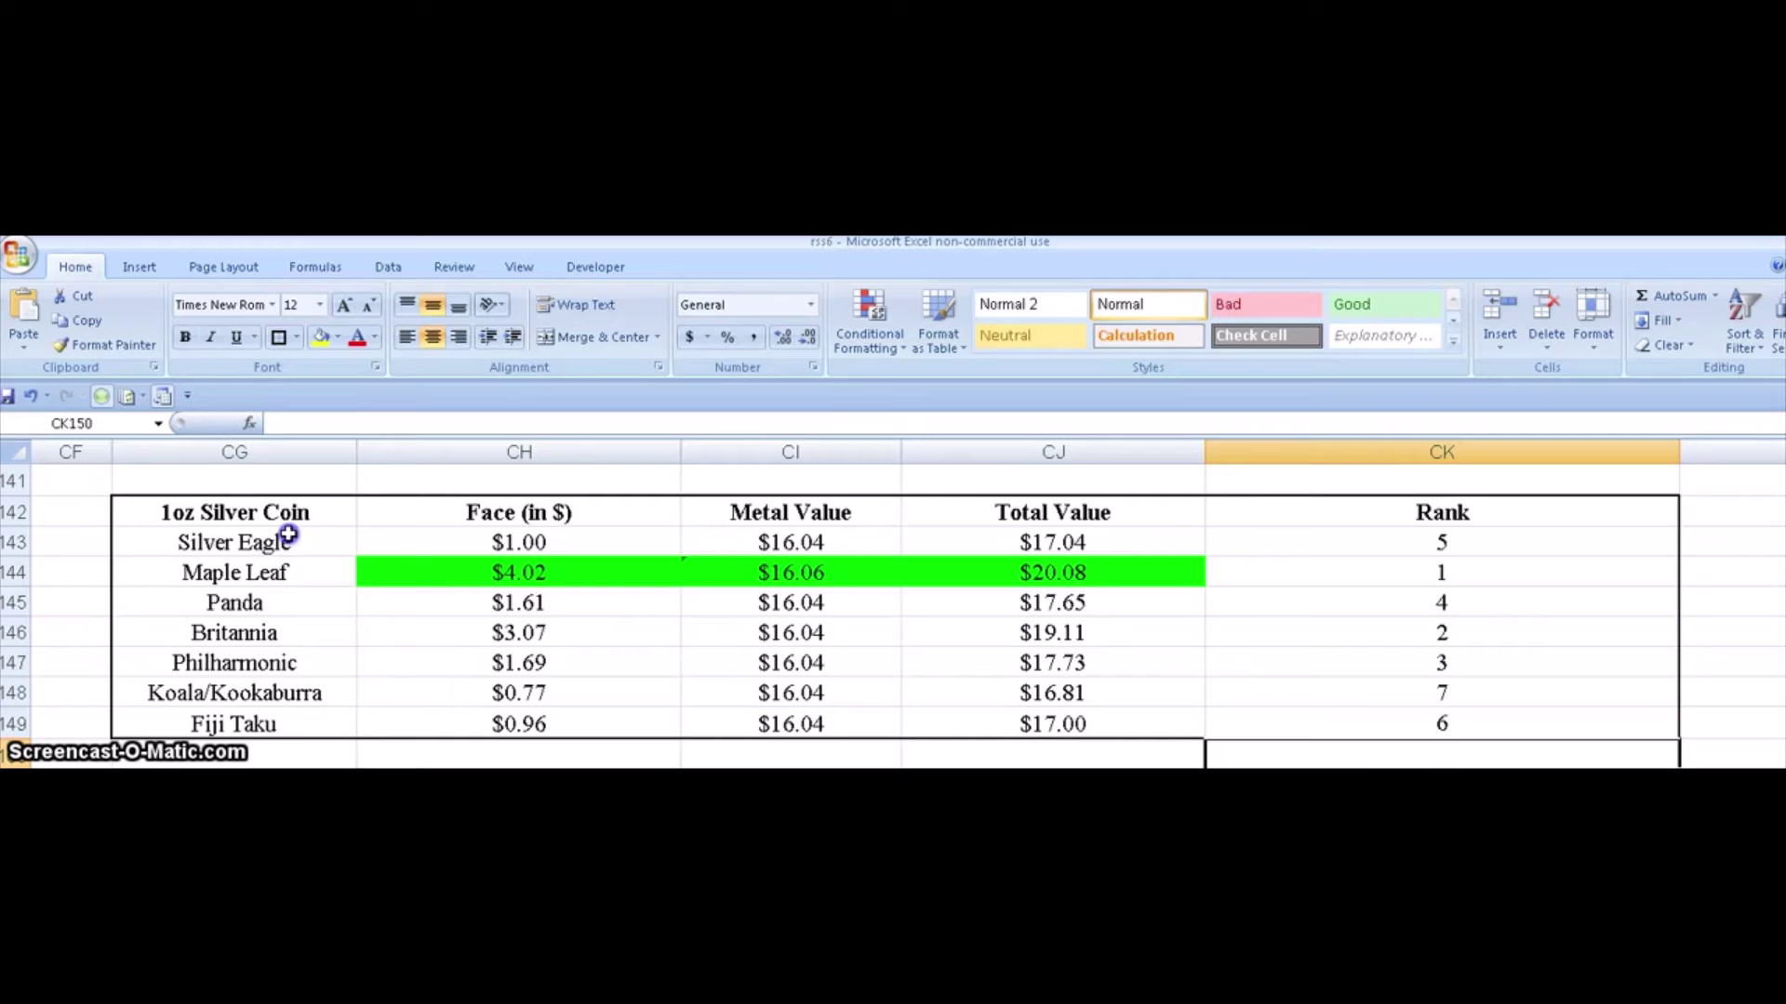
pyautogui.click(1266, 574)
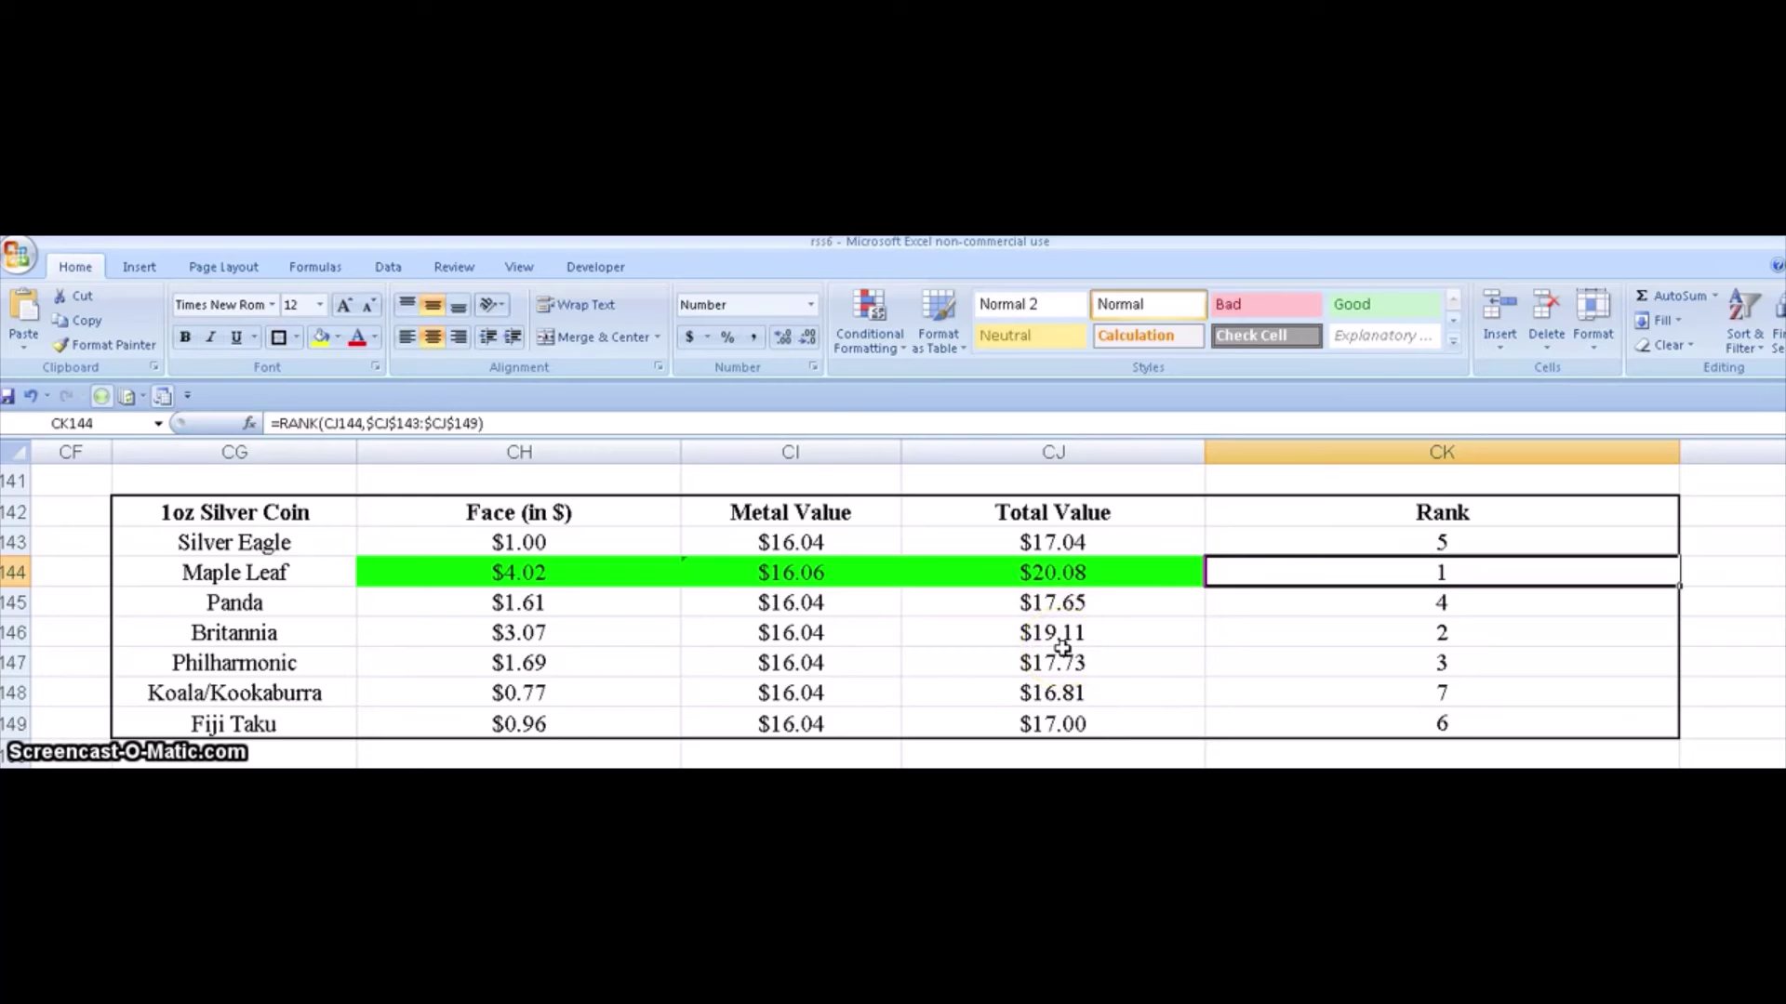
pyautogui.moveTo(1268, 551); pyautogui.dragTo(1284, 717)
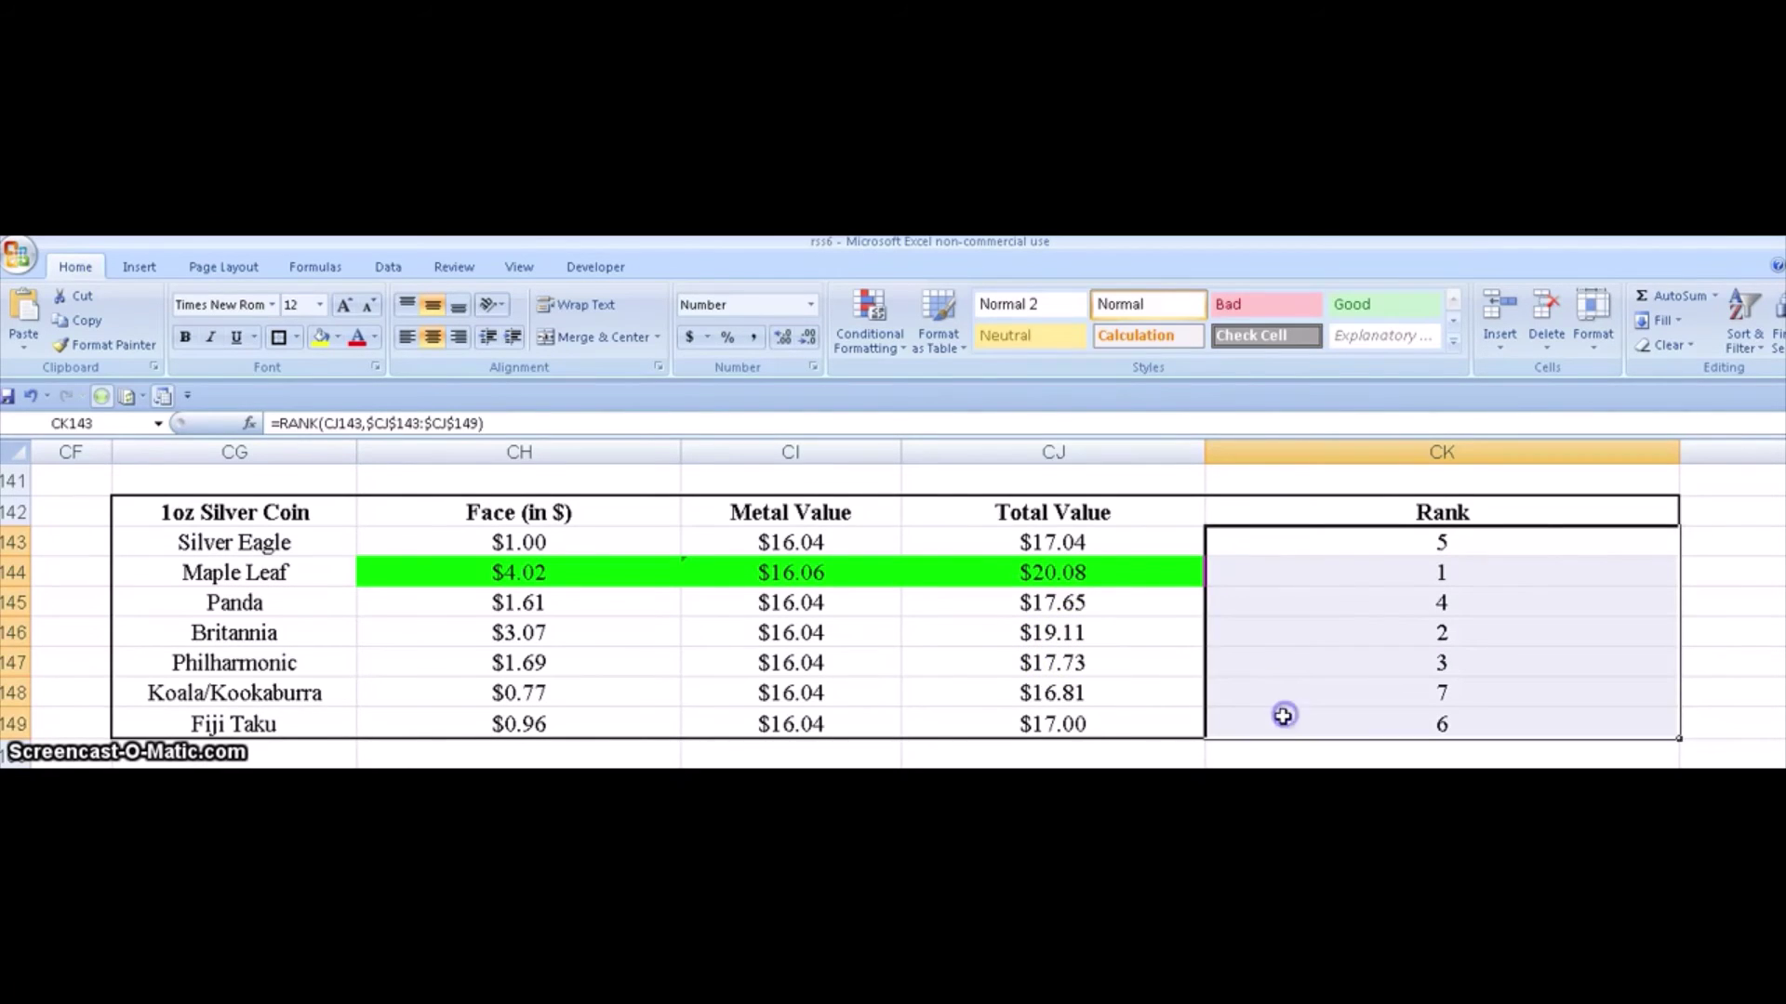
pyautogui.click(87, 518)
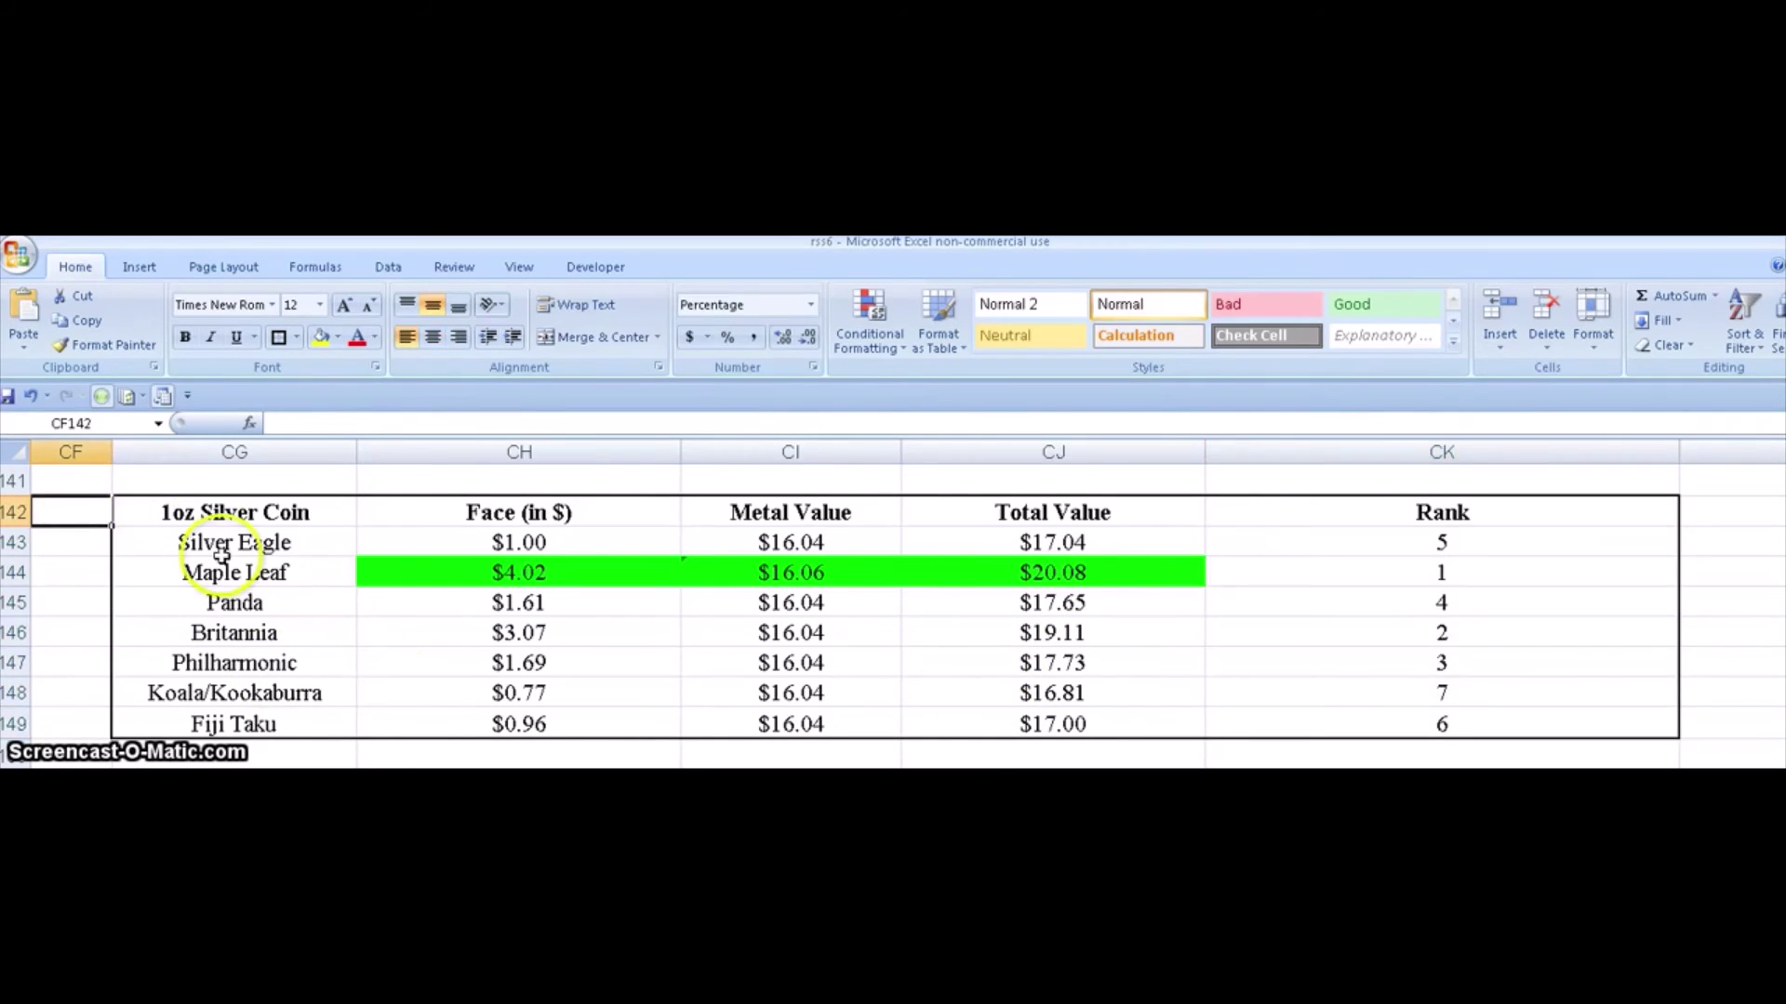